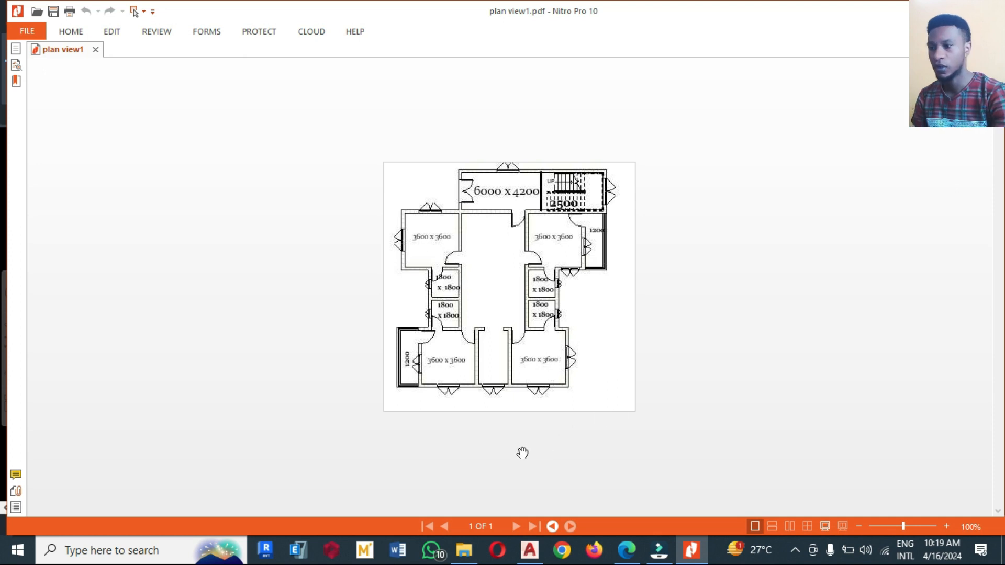
# Step: Switch between AutoCAD and the plan view1 PDF to examine the loose door and window symbols and the reference floor plan
pyautogui.click(529, 551)
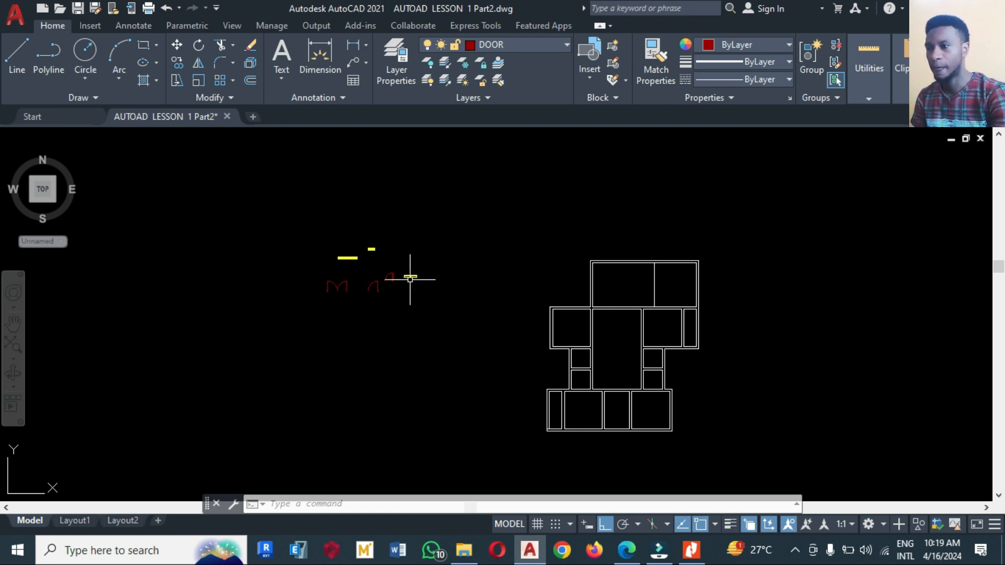
pyautogui.scroll(3, 377, 276)
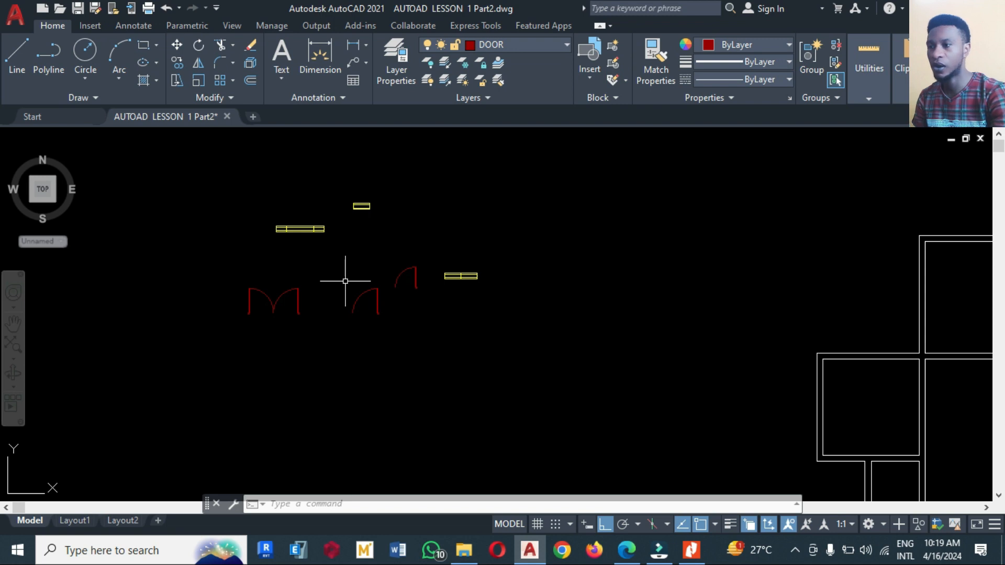
pyautogui.scroll(-2, 362, 251)
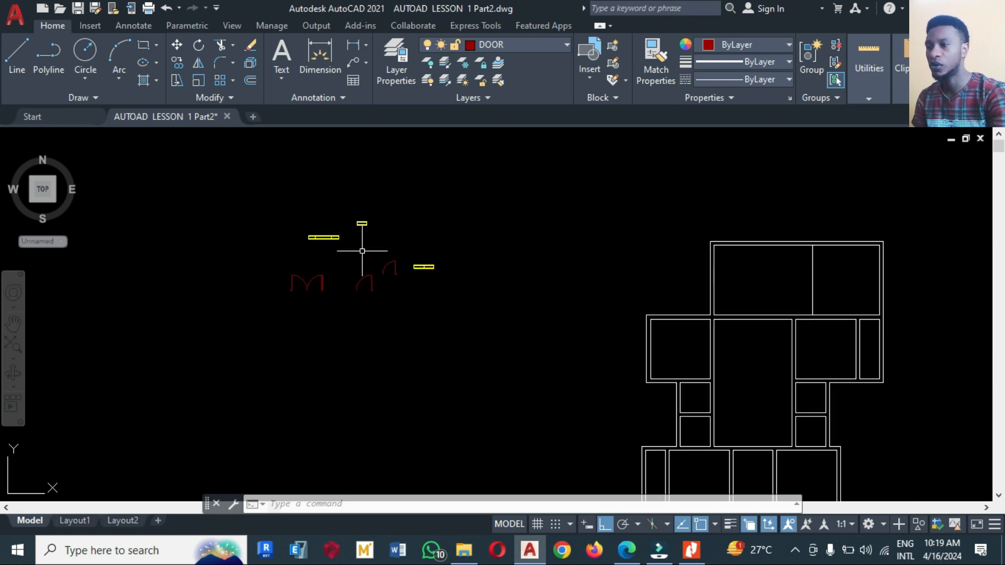
pyautogui.scroll(-1, 362, 251)
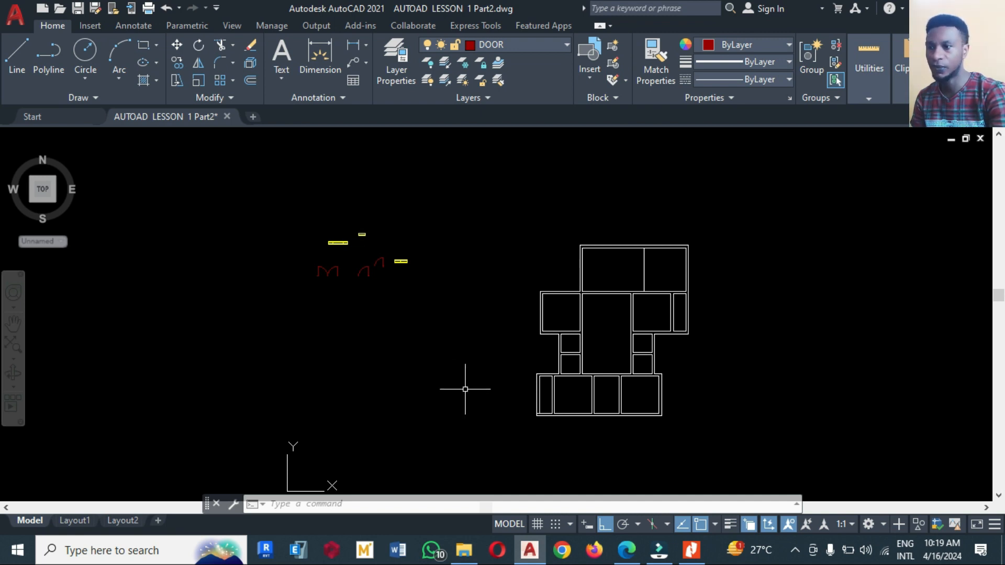
pyautogui.click(690, 550)
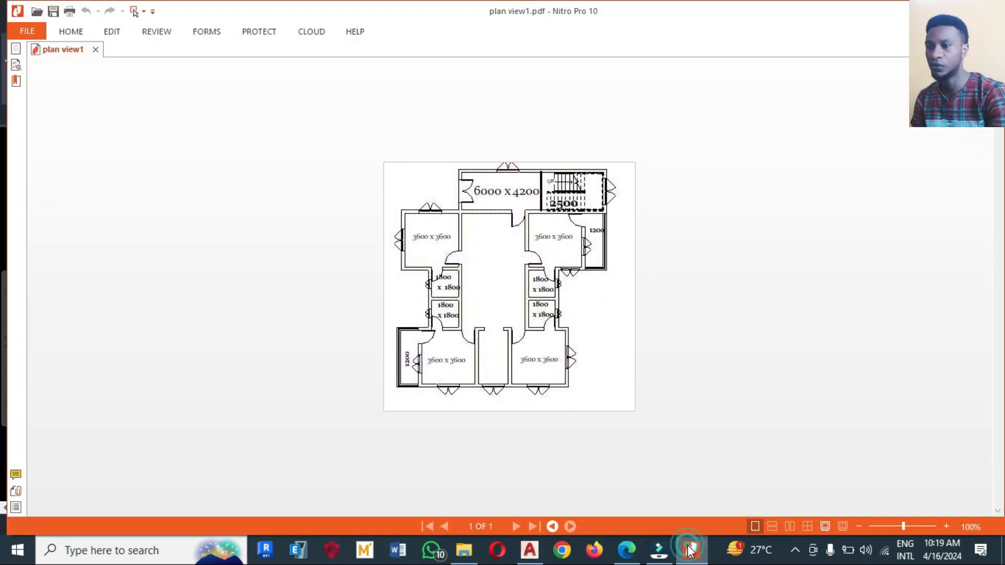
pyautogui.keyDown('ctrl'); pyautogui.scroll(1, 560, 333); pyautogui.keyUp('ctrl')
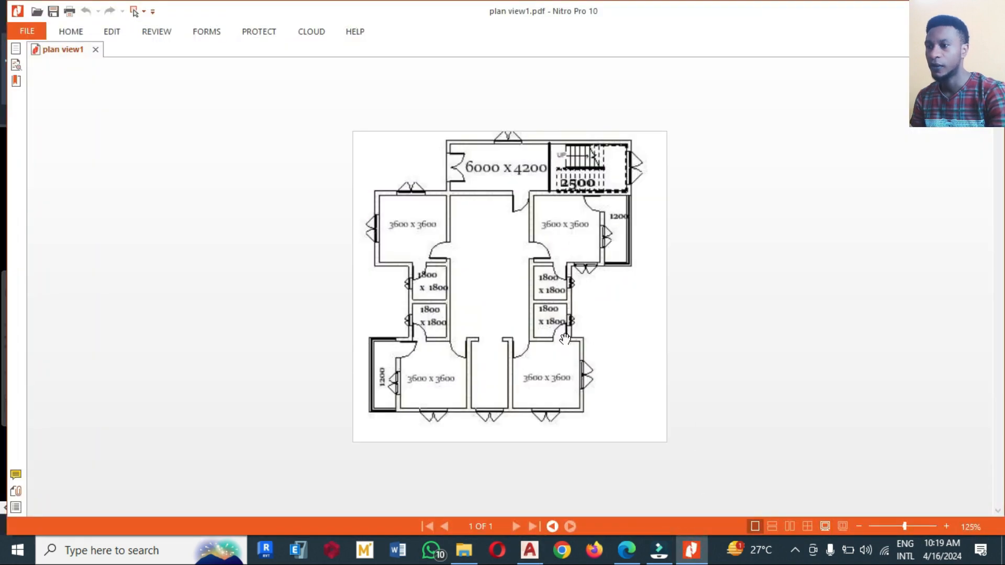
pyautogui.keyDown('ctrl'); pyautogui.scroll(1, 564, 337); pyautogui.keyUp('ctrl')
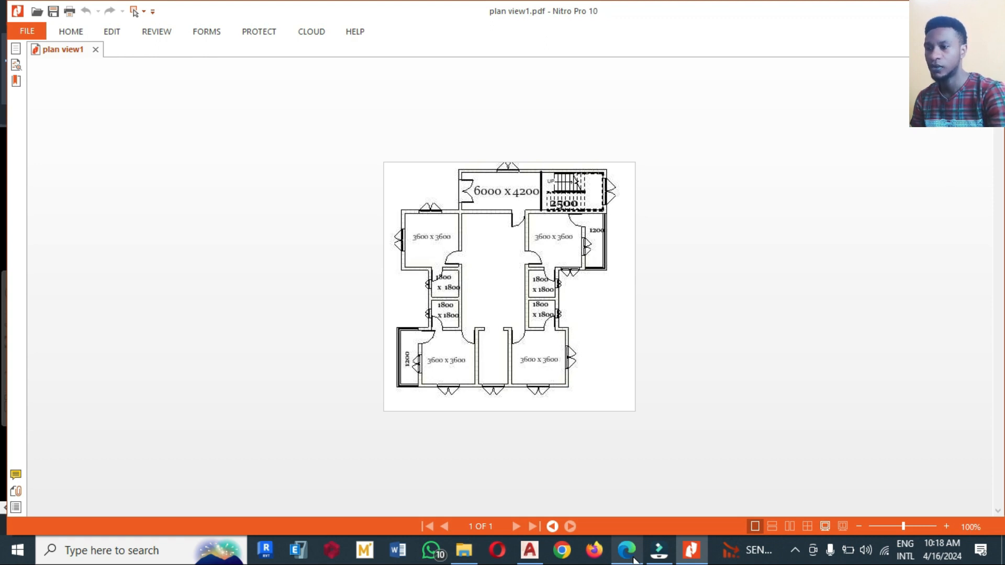
pyautogui.click(527, 558)
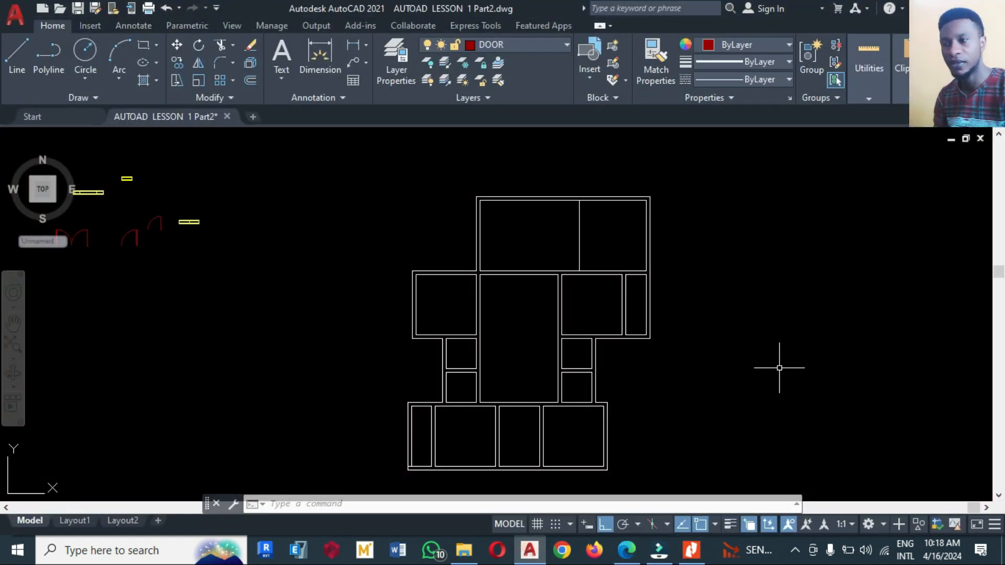
pyautogui.scroll(-2, 779, 367)
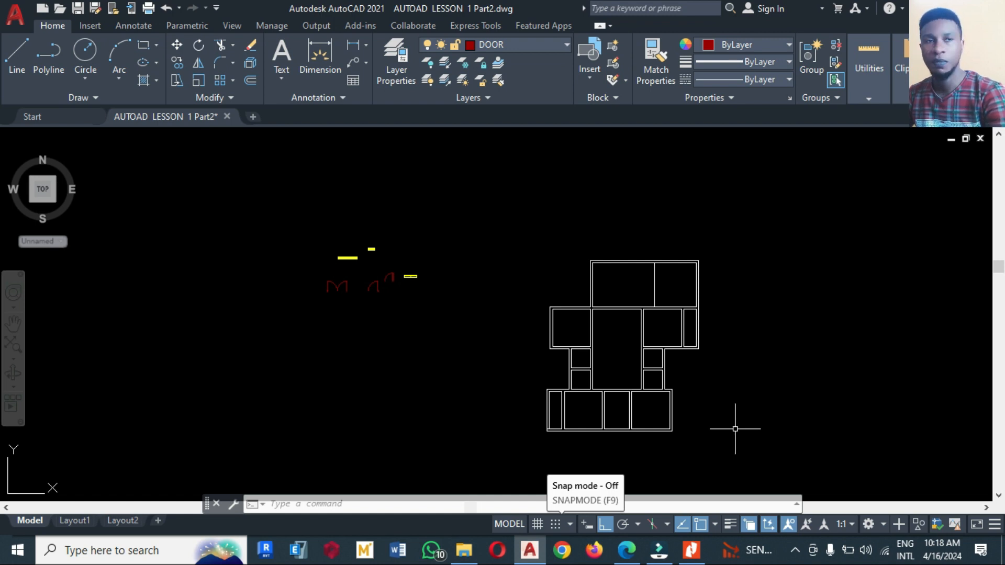
# Step: Compare the AutoCAD wall layout with the plan view1 PDF, examining where its doors and windows sit in the rooms
pyautogui.click(691, 552)
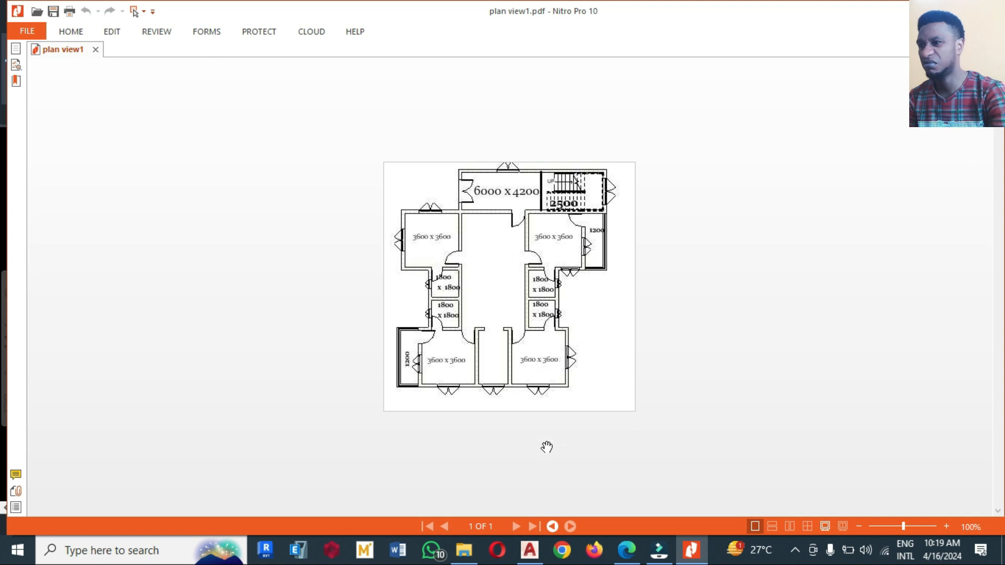
pyautogui.click(529, 550)
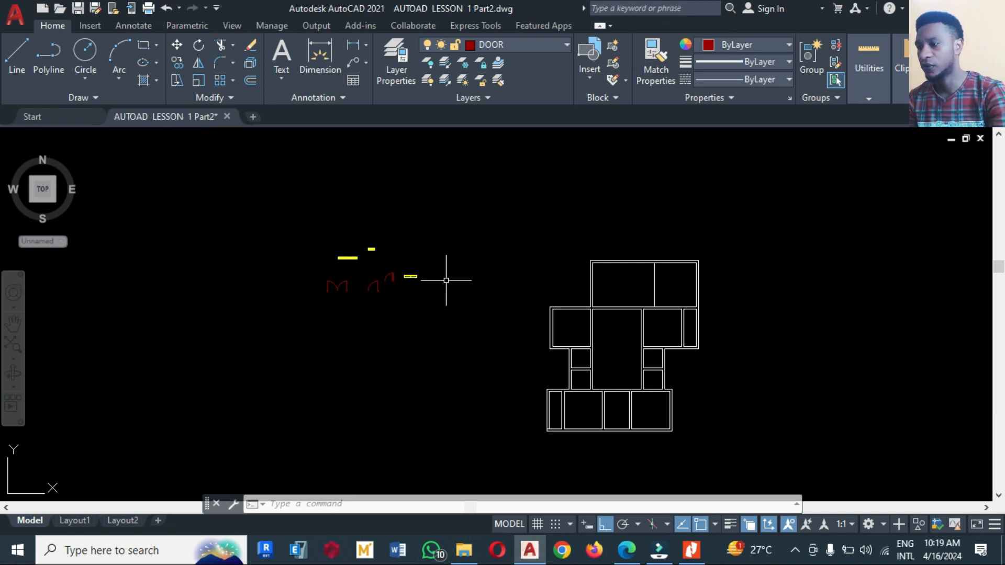
pyautogui.scroll(3, 378, 276)
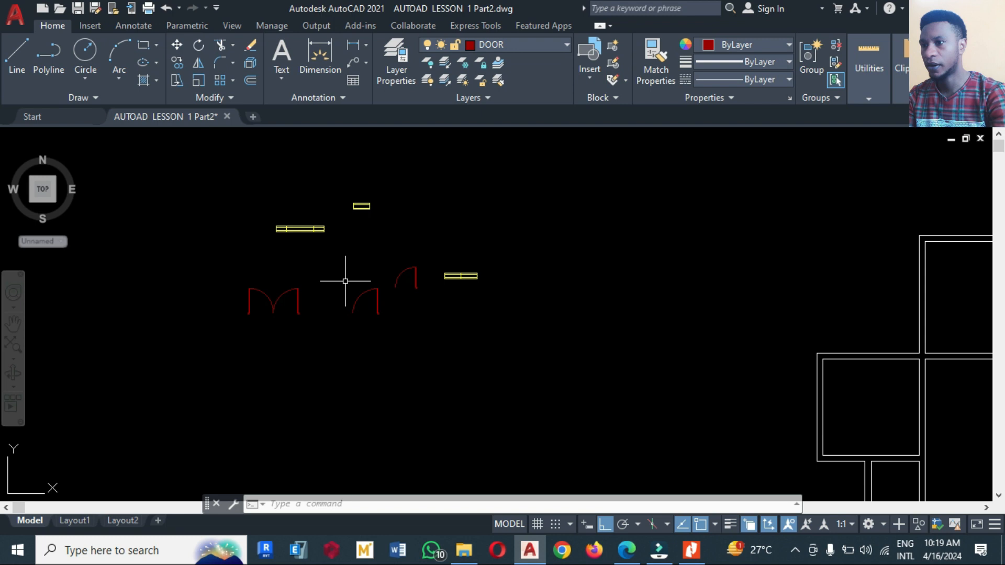
pyautogui.scroll(-2, 362, 252)
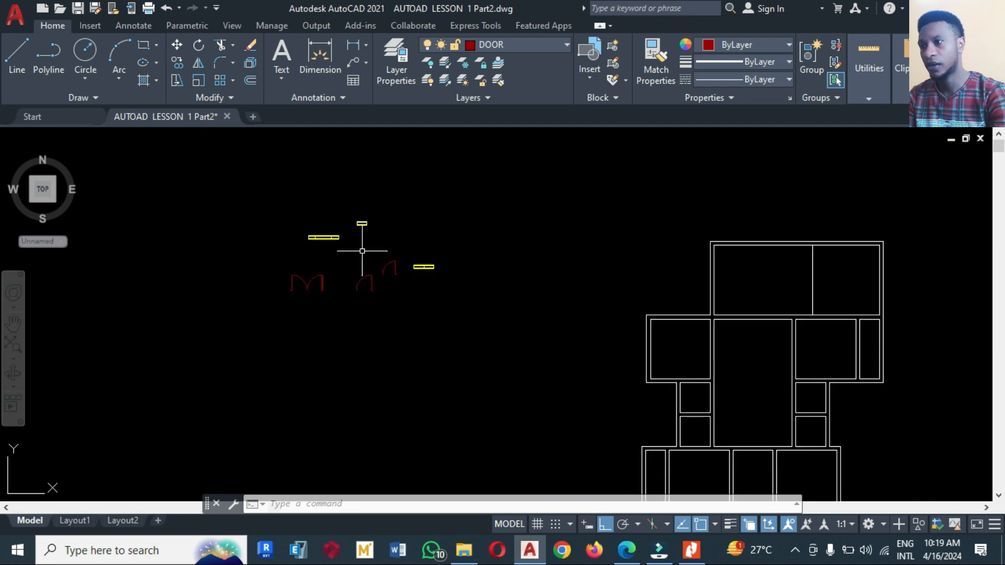
pyautogui.scroll(-1, 362, 251)
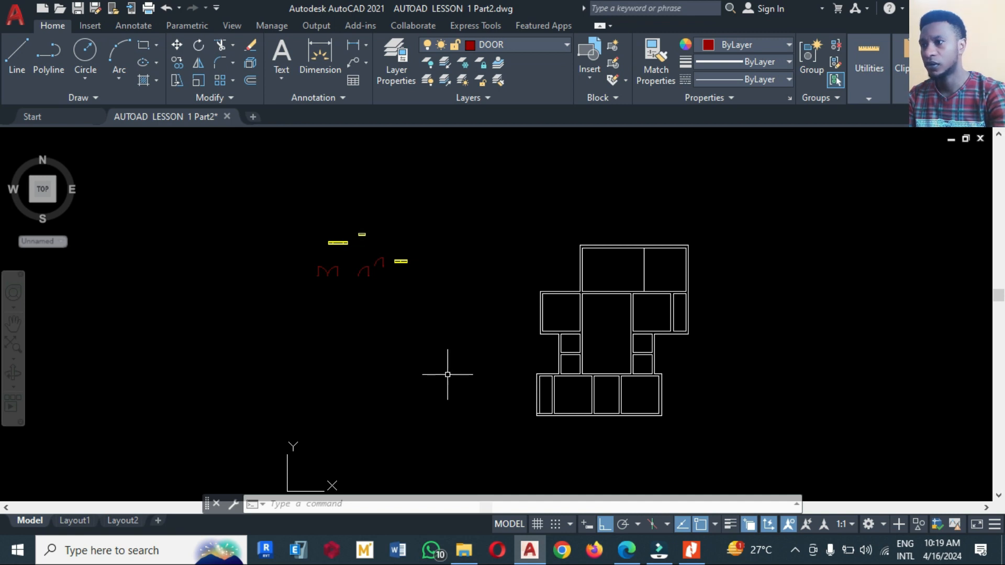
pyautogui.click(691, 549)
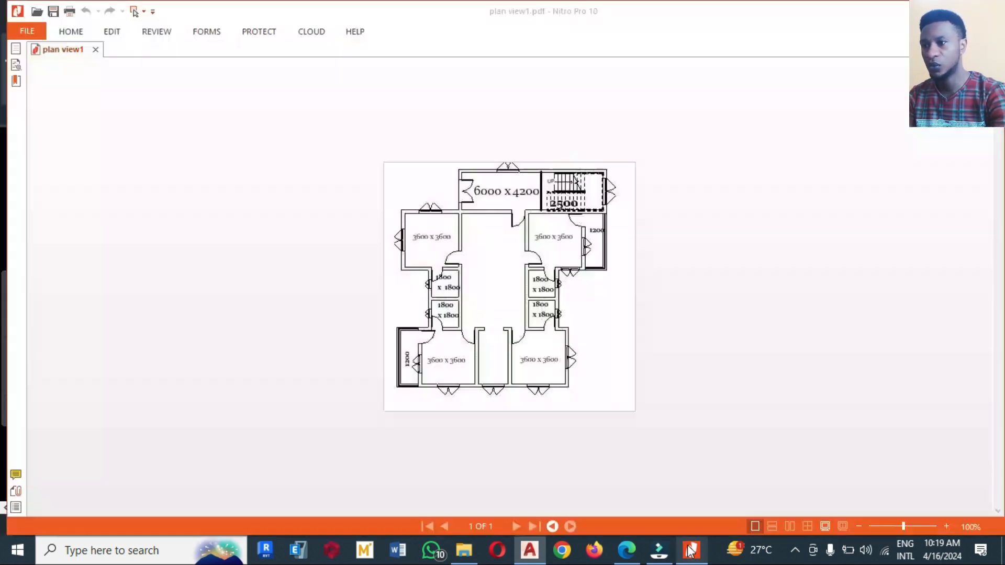
pyautogui.keyDown('ctrl'); pyautogui.scroll(1, 560, 332); pyautogui.keyUp('ctrl')
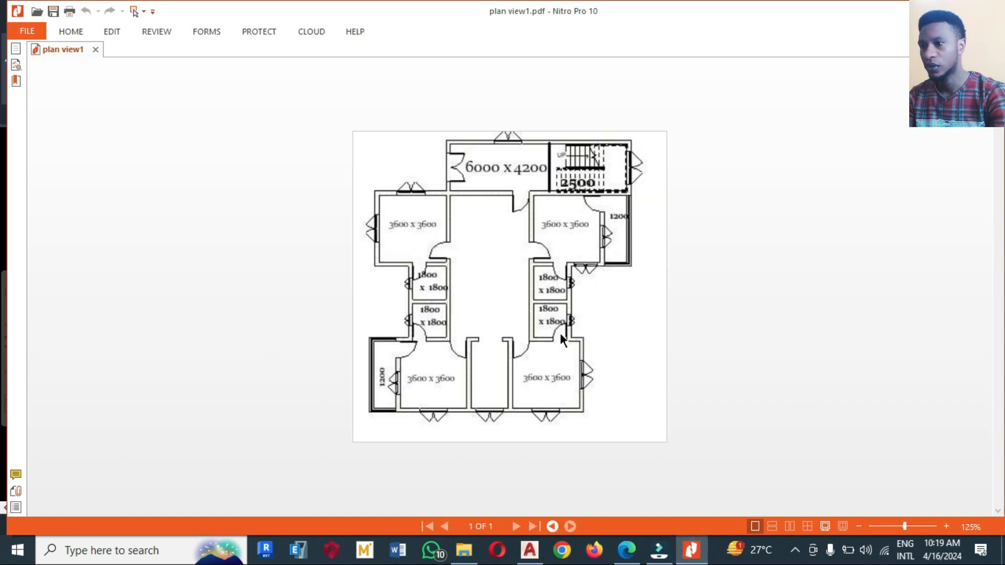
pyautogui.keyDown('ctrl'); pyautogui.scroll(1, 559, 333); pyautogui.keyUp('ctrl')
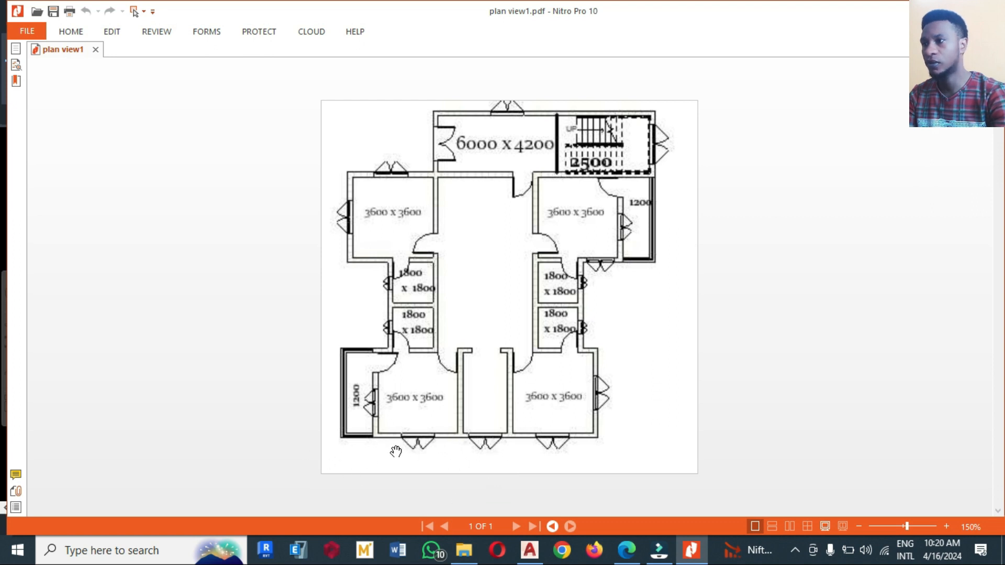
pyautogui.click(441, 438)
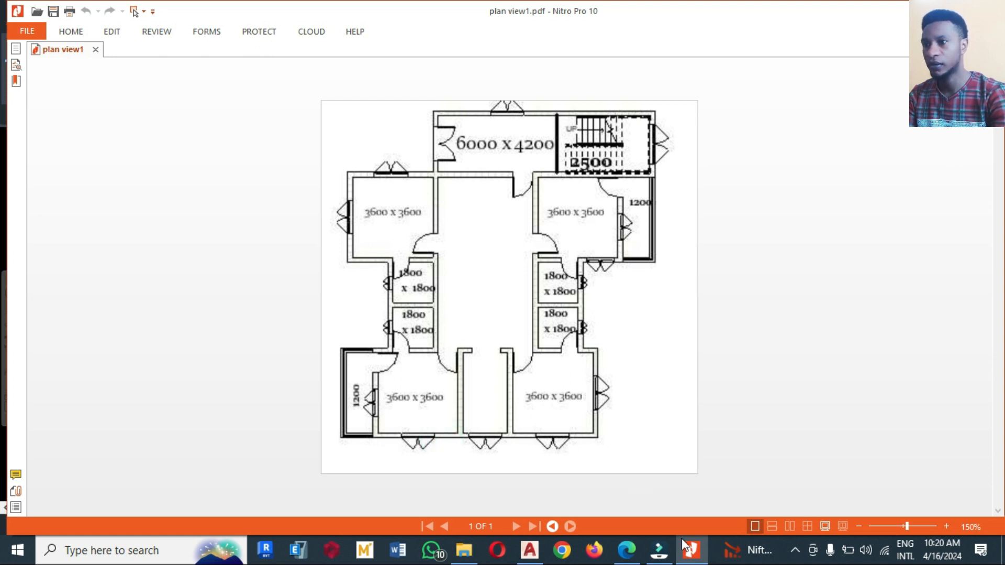
# Step: Switch back to AutoCAD and add a linear dimension across the inside width of the floor plan's lower-right room
pyautogui.click(690, 552)
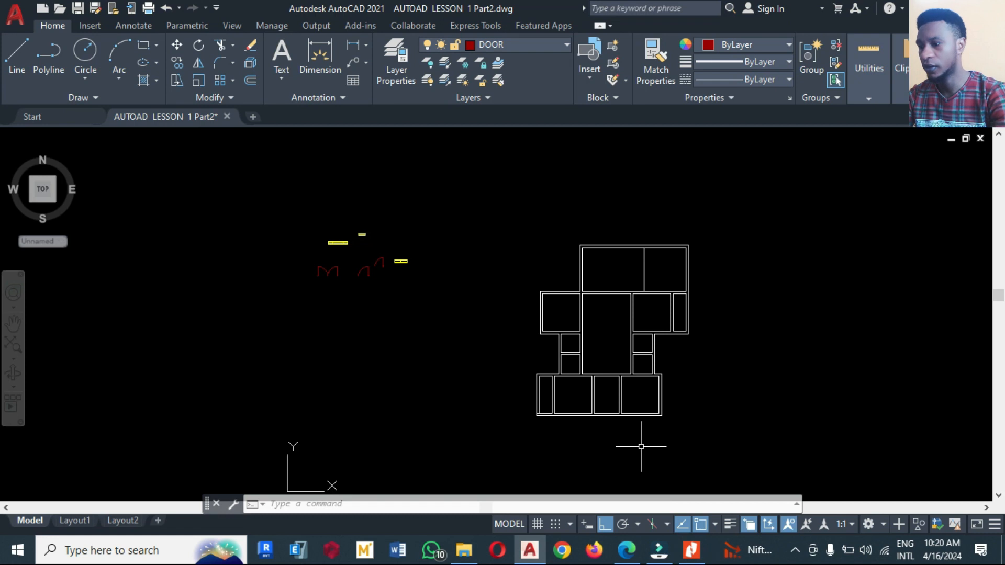
pyautogui.scroll(2, 608, 439)
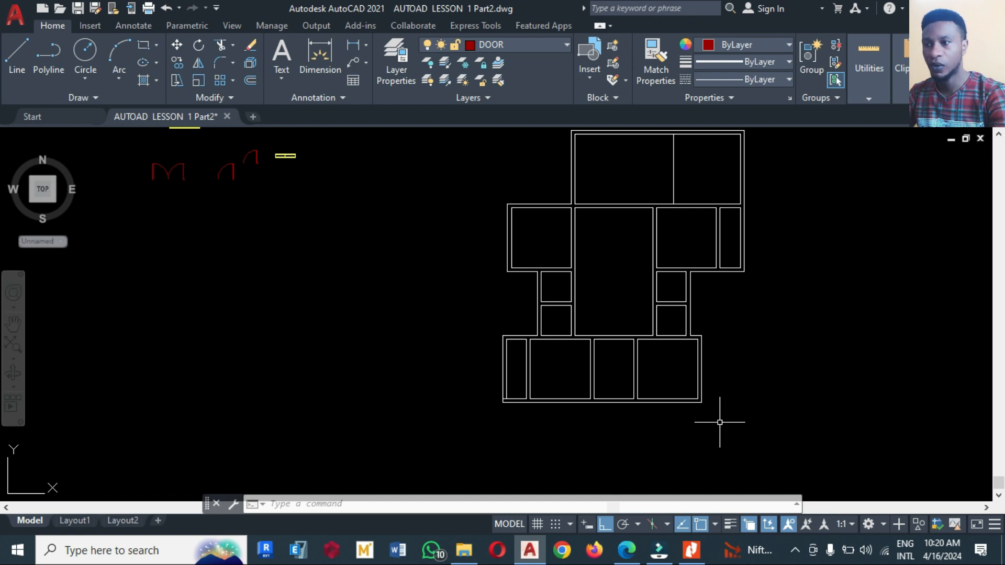
pyautogui.scroll(2, 719, 422)
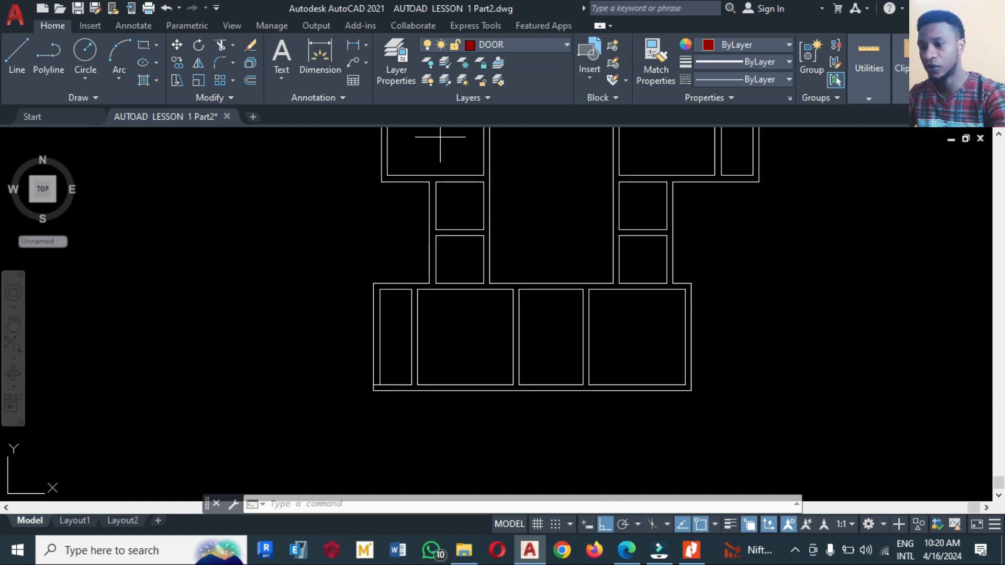
pyautogui.click(589, 385)
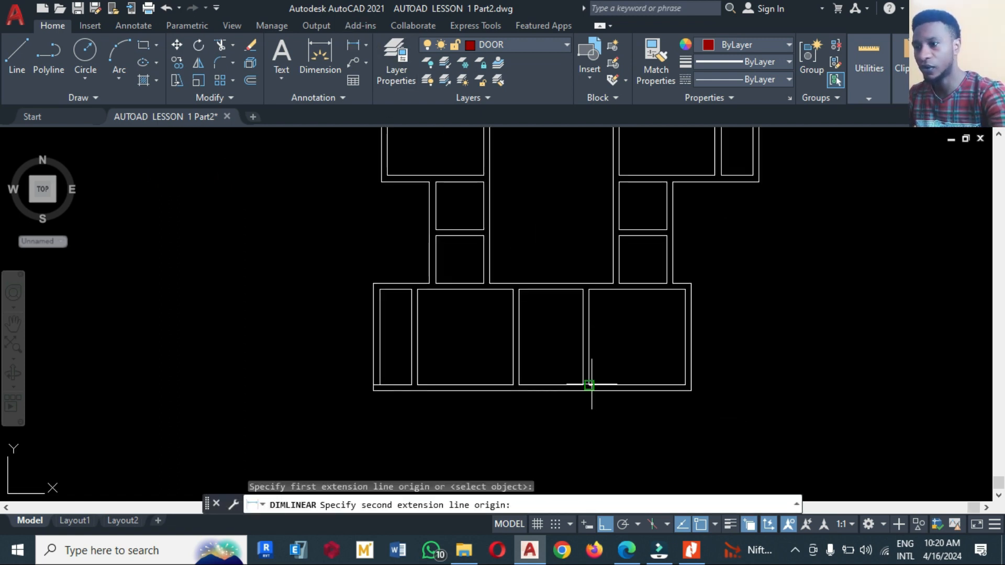
pyautogui.click(684, 385)
pyautogui.click(633, 369)
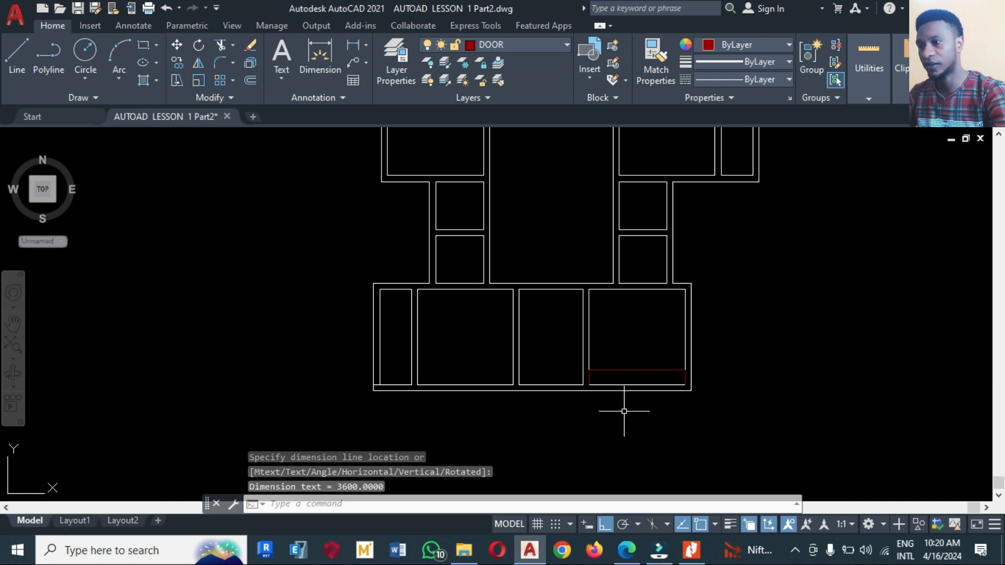
pyautogui.scroll(4, 633, 390)
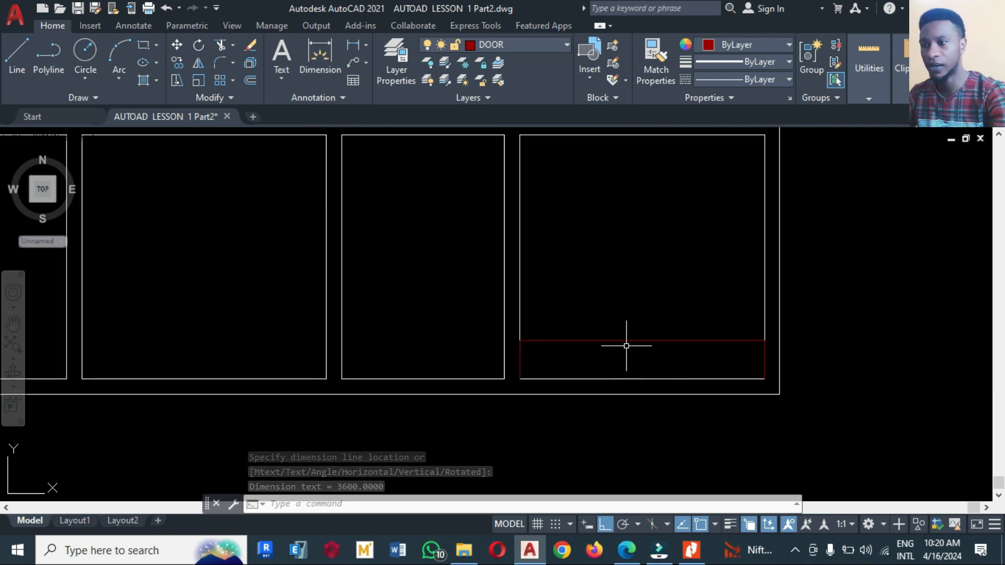
pyautogui.scroll(-2, 627, 345)
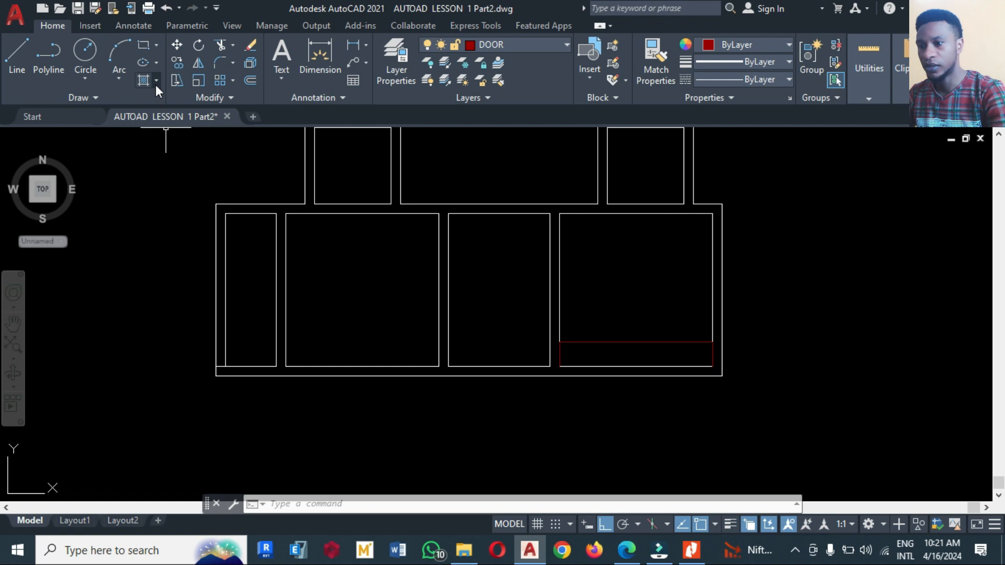
# Step: Modify the Standard dimension style's primary units, setting the linear precision to 0.0 with decimal format
pyautogui.click(135, 27)
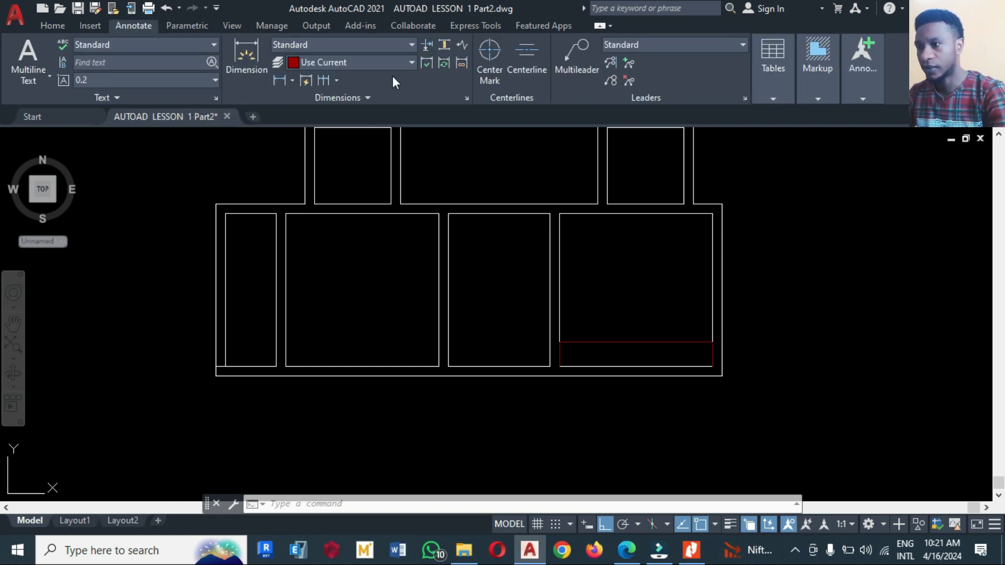
pyautogui.click(467, 98)
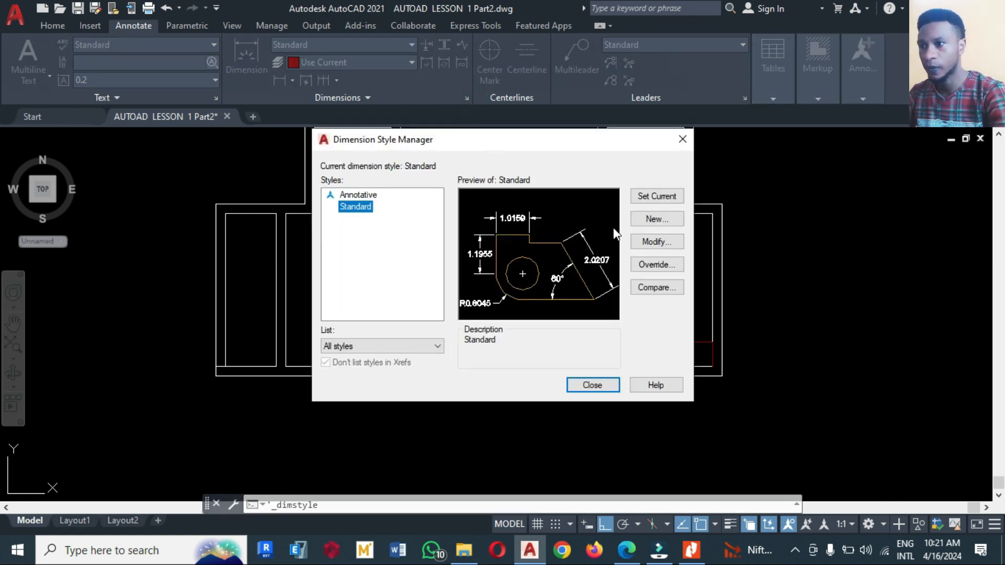
pyautogui.click(650, 247)
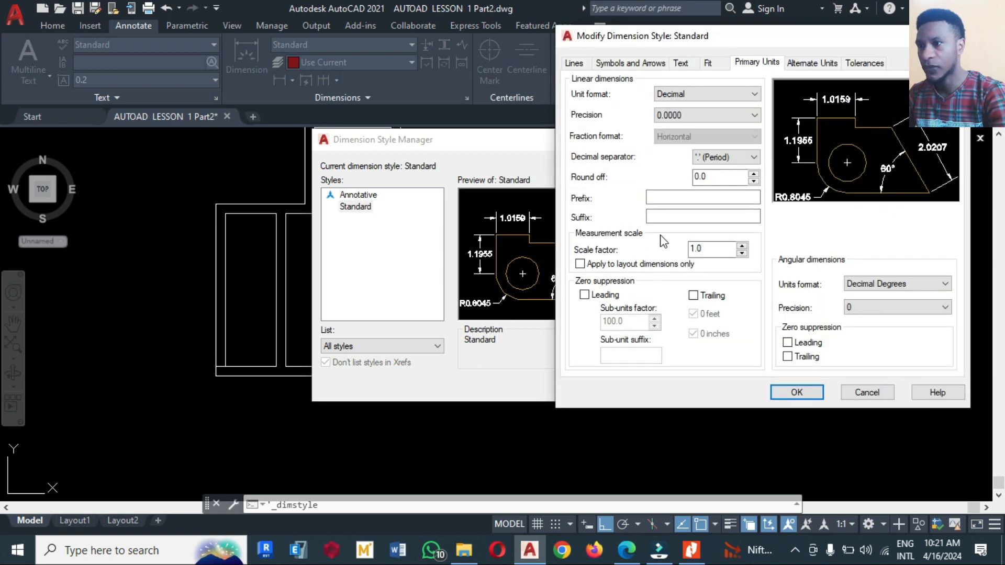
pyautogui.moveTo(715, 40); pyautogui.dragTo(496, 83)
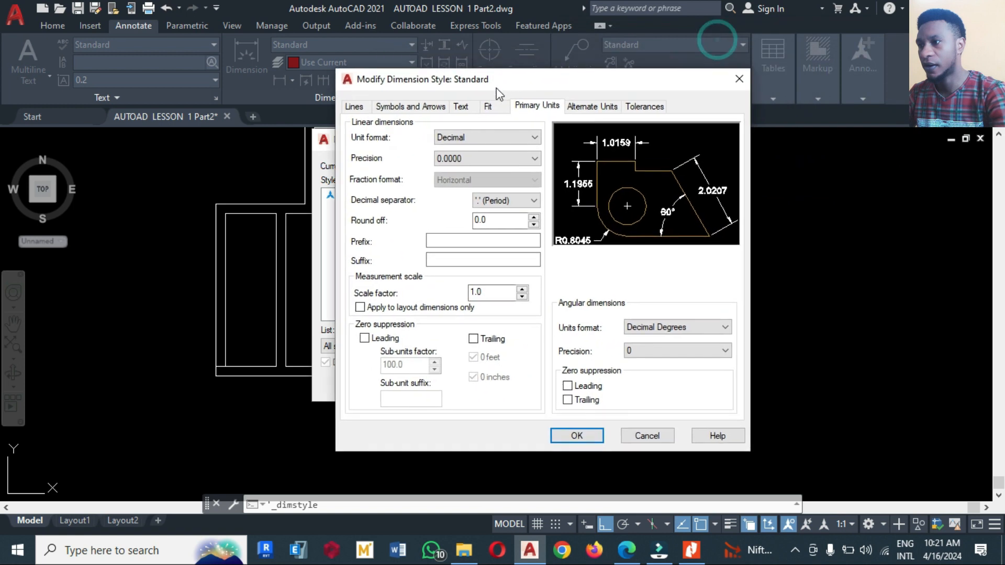
pyautogui.click(508, 137)
pyautogui.click(480, 158)
pyautogui.click(475, 160)
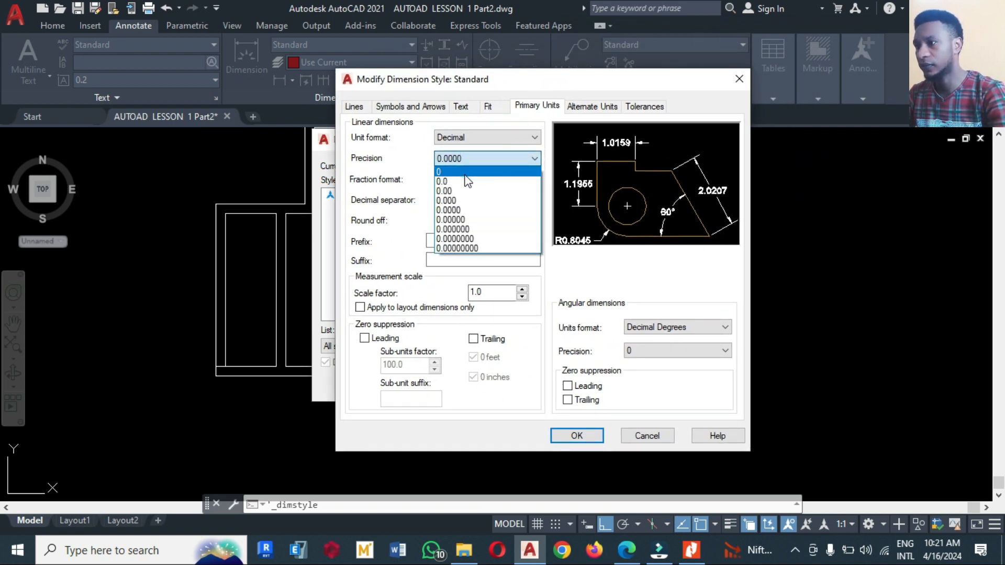
pyautogui.click(467, 181)
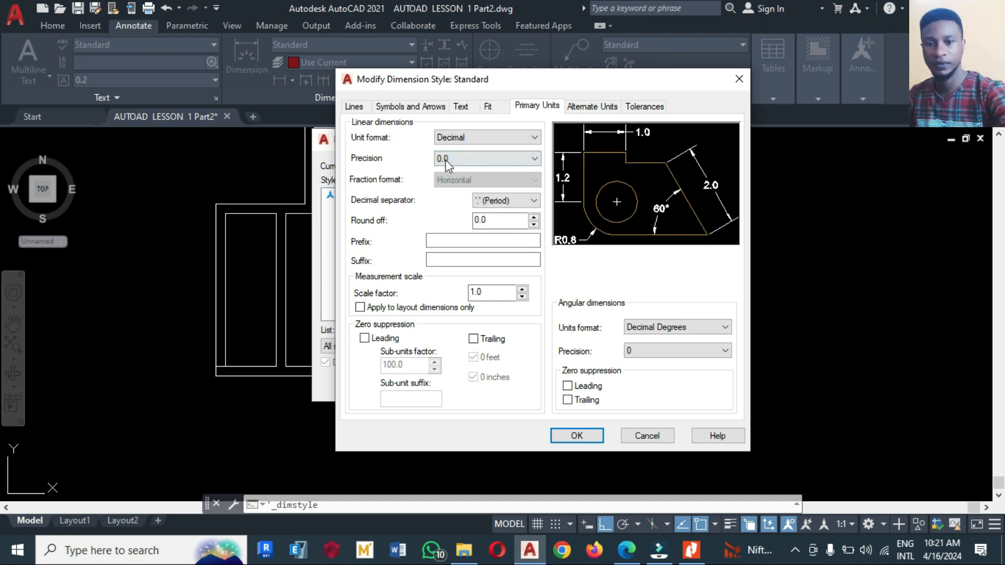
# Step: Set the Standard dimension style's text height to 2.0 and review its text style settings without changing them
pyautogui.click(460, 107)
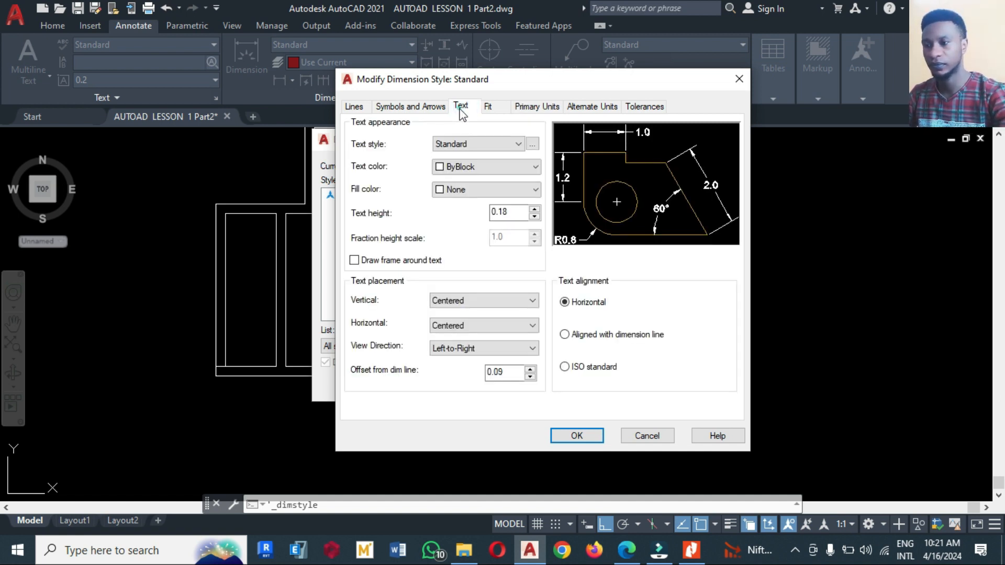
pyautogui.click(534, 210)
pyautogui.doubleClick(521, 211)
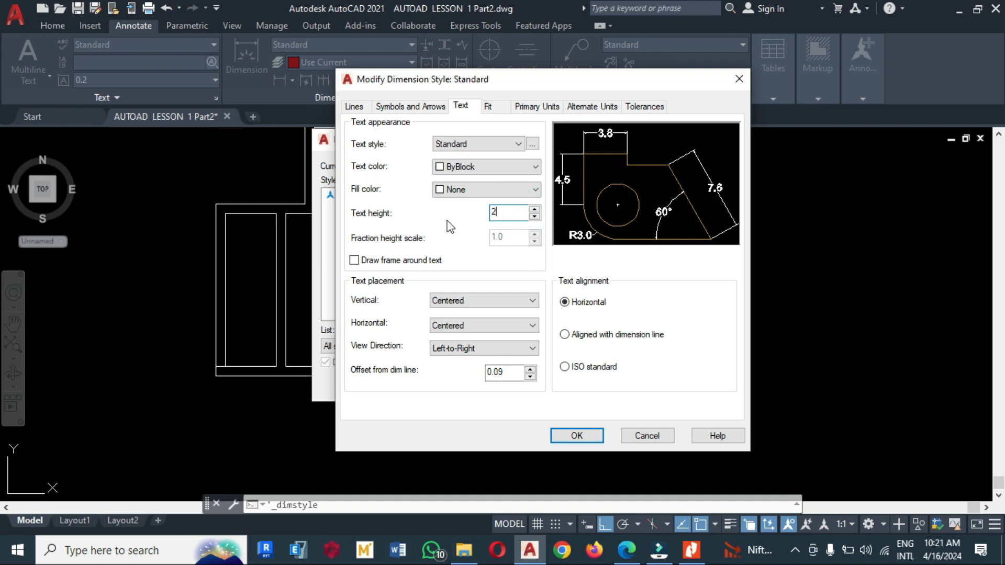
pyautogui.click(532, 145)
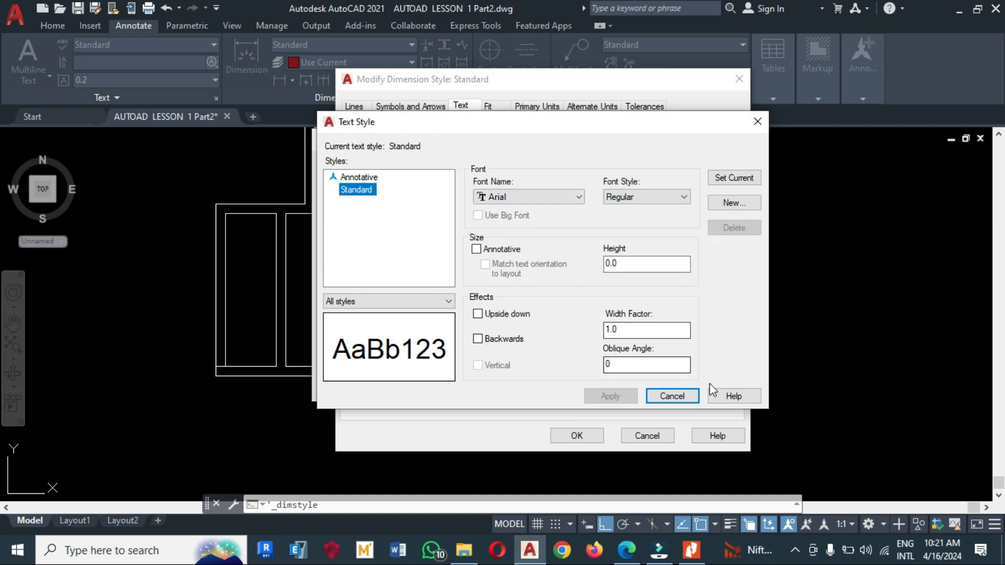
pyautogui.click(680, 397)
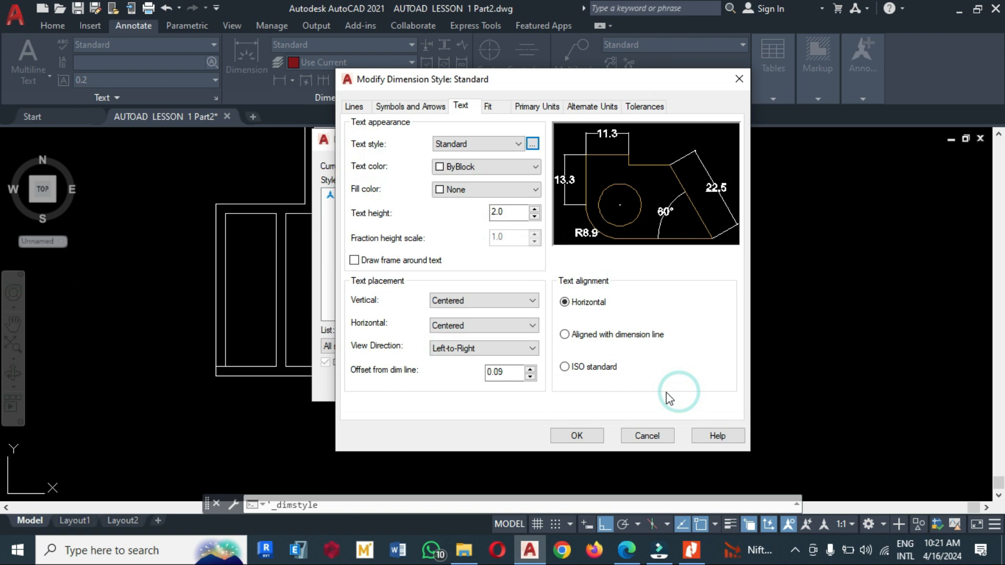
# Step: Apply the changes made to the Standard dimension style and close the Dimension Style Manager
pyautogui.moveTo(539, 86); pyautogui.dragTo(723, 117)
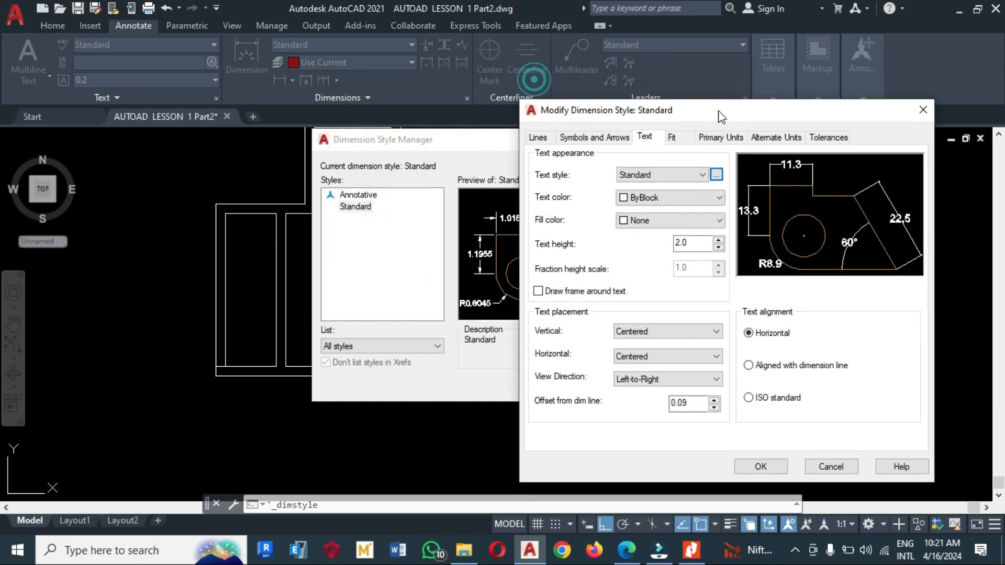
pyautogui.click(761, 467)
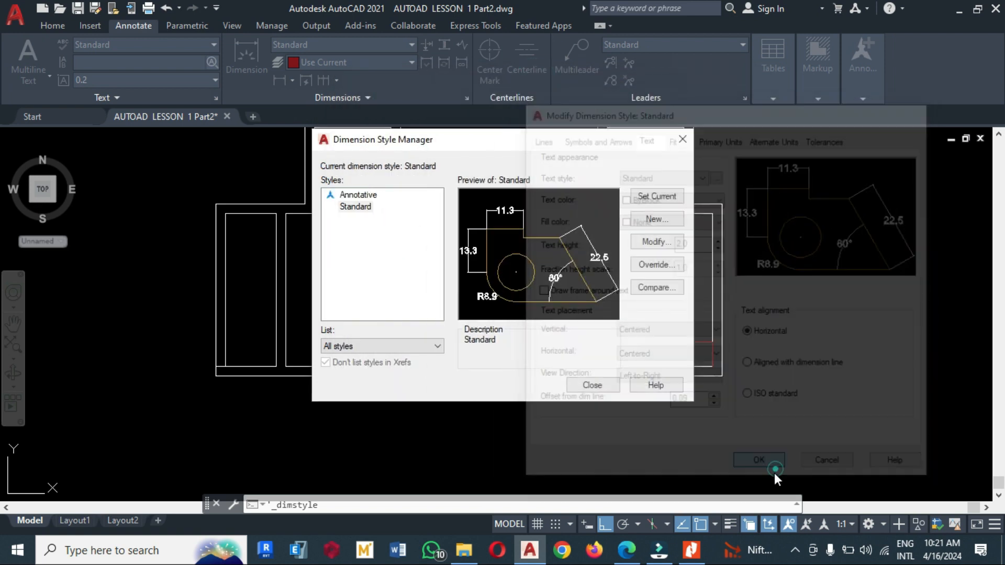
pyautogui.click(600, 385)
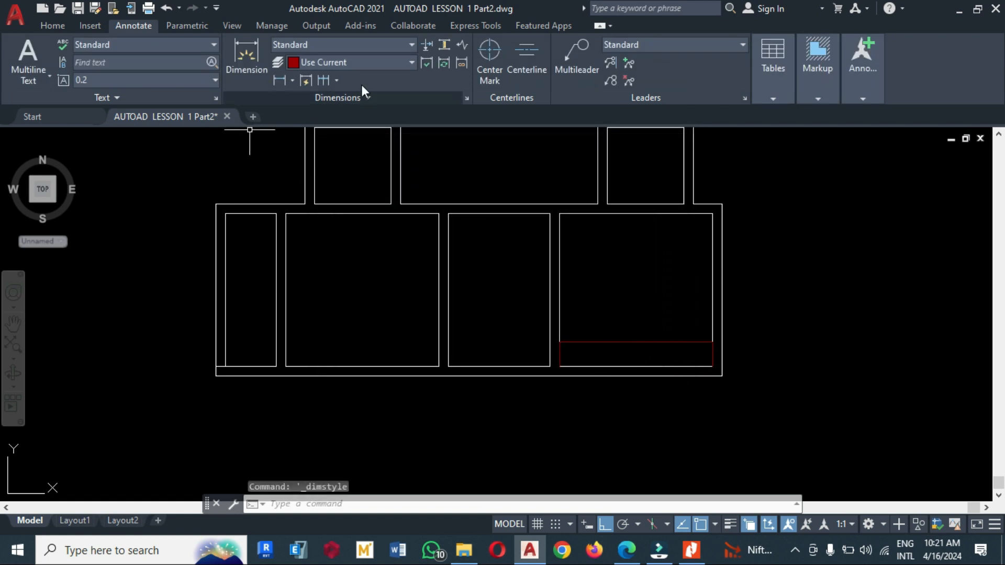
# Step: Modify the Standard dimension style again, setting its text height to 20, and apply the change to the drawing
pyautogui.click(466, 99)
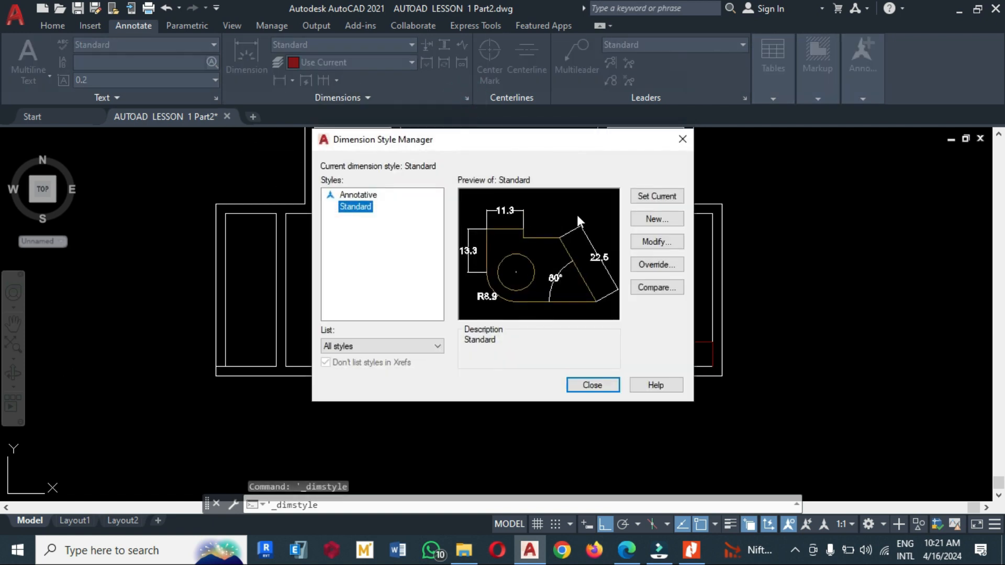
pyautogui.click(652, 243)
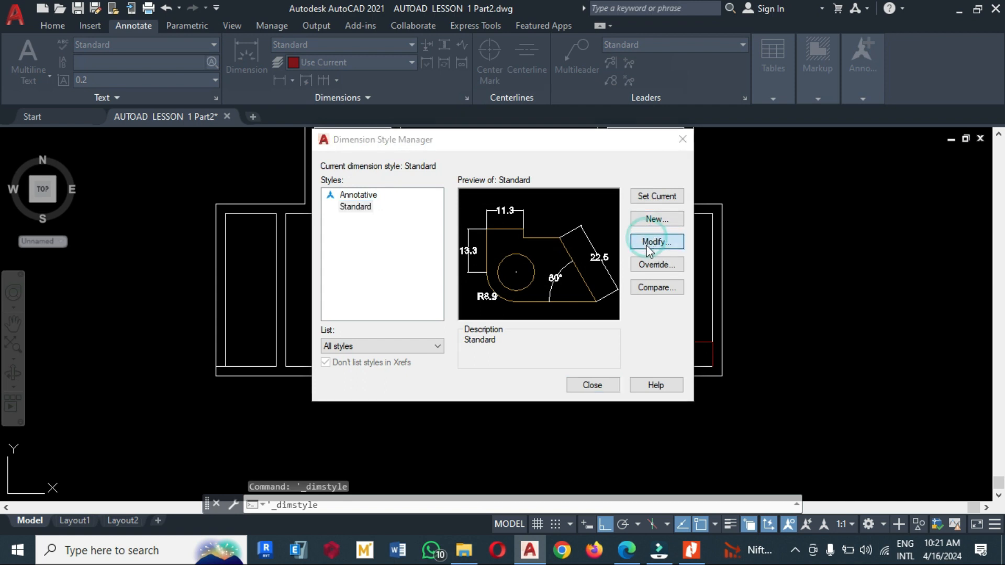
pyautogui.doubleClick(699, 242)
pyautogui.write('2')
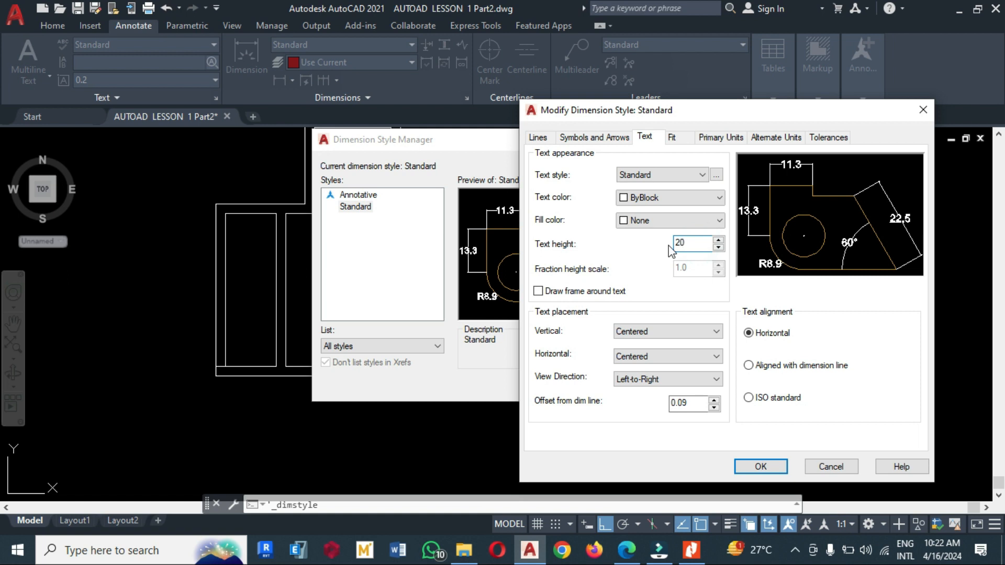
pyautogui.write('0')
pyautogui.click(760, 467)
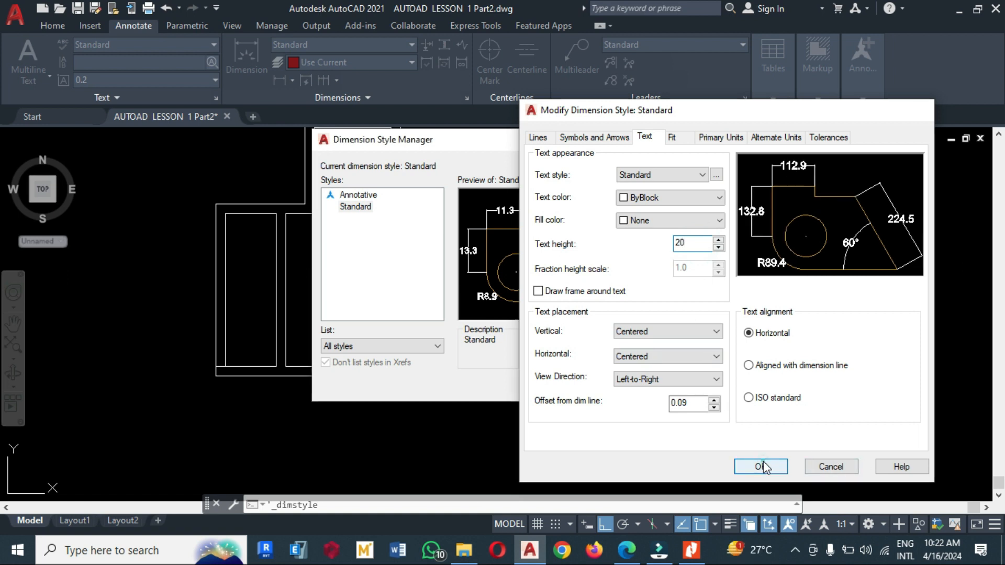
pyautogui.click(592, 385)
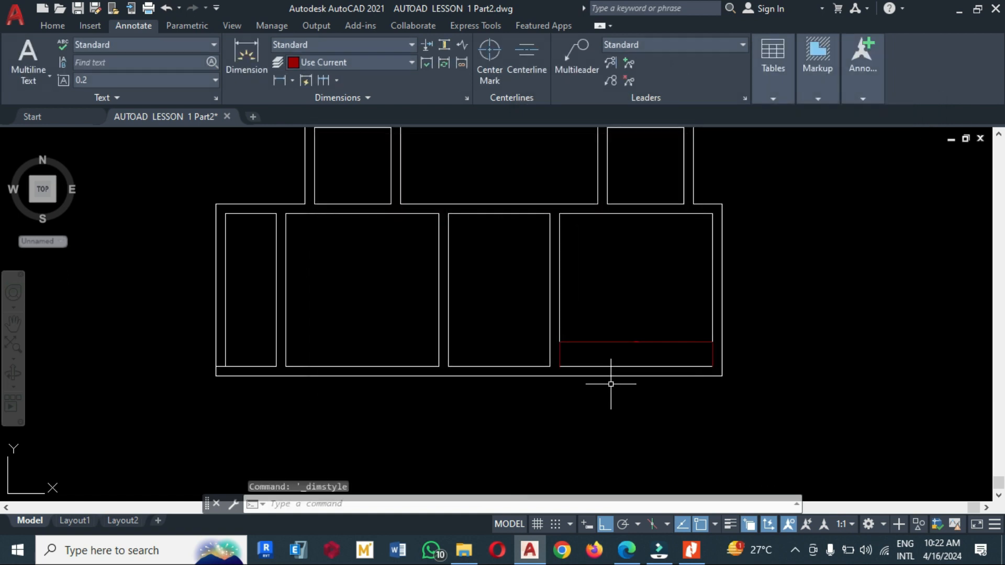
# Step: Set the Standard dimension style's text height to 150 and check the text size on the lower-right room's width dimension
pyautogui.click(460, 101)
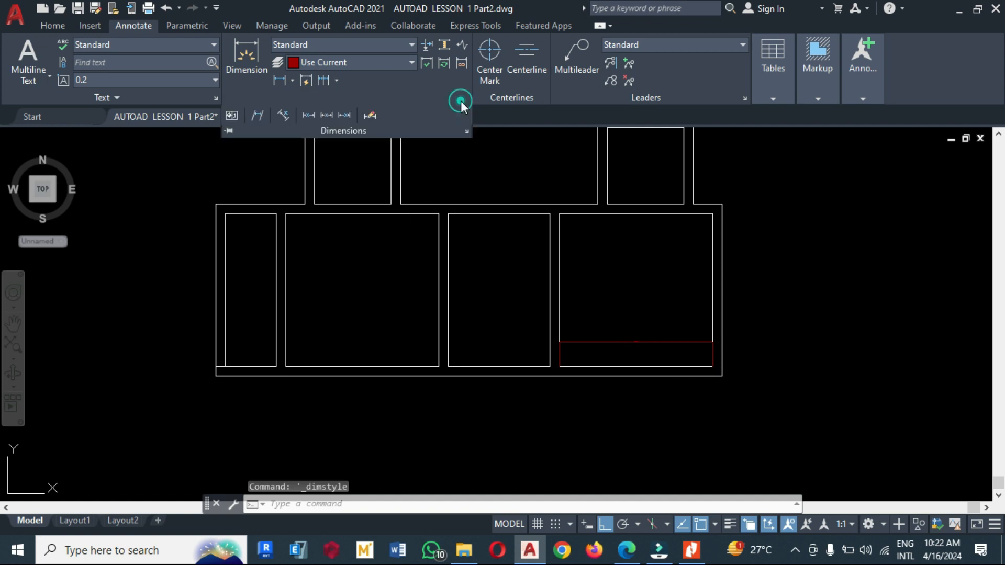
pyautogui.click(466, 131)
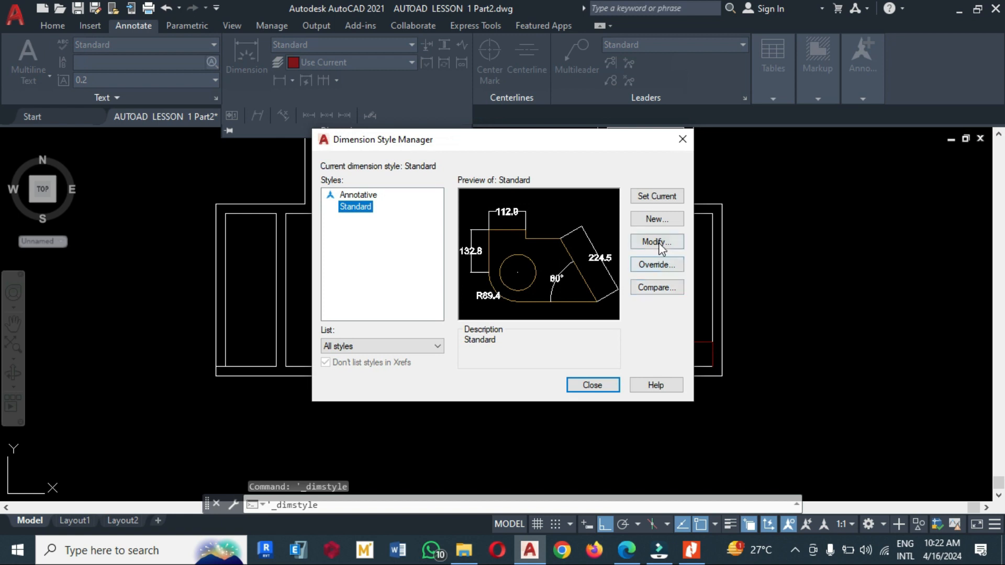
pyautogui.click(658, 244)
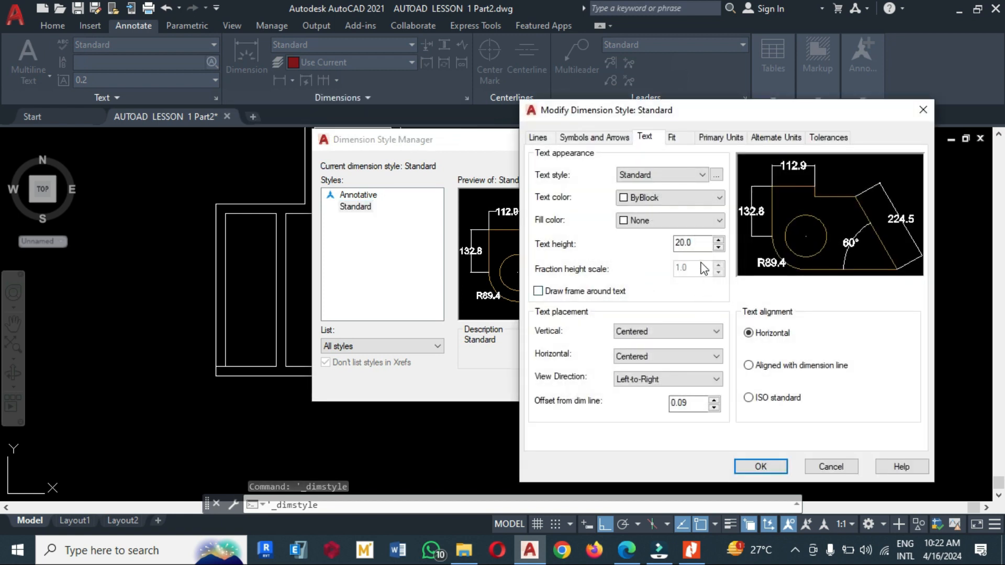
pyautogui.doubleClick(700, 243)
pyautogui.write('150')
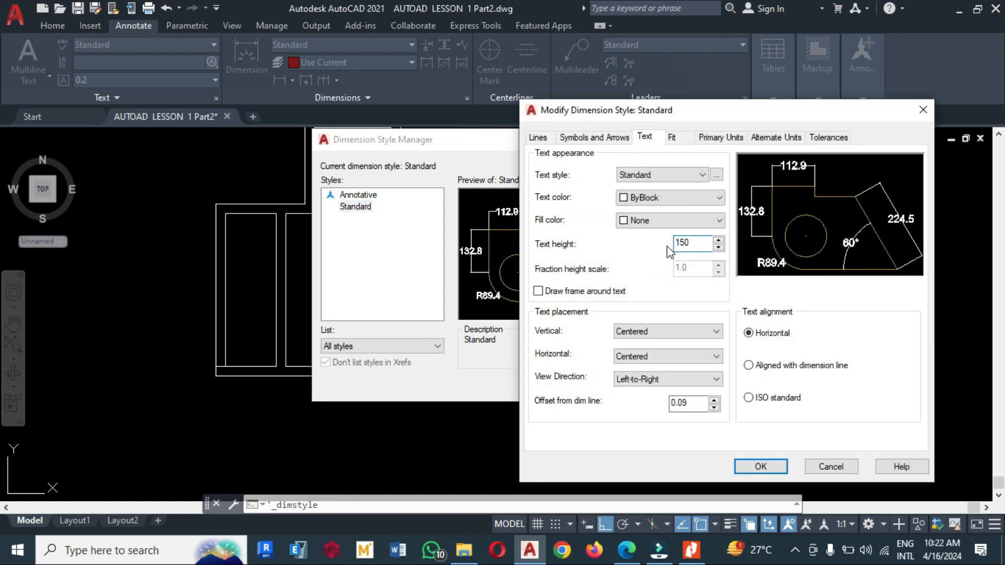
pyautogui.click(759, 465)
pyautogui.click(602, 387)
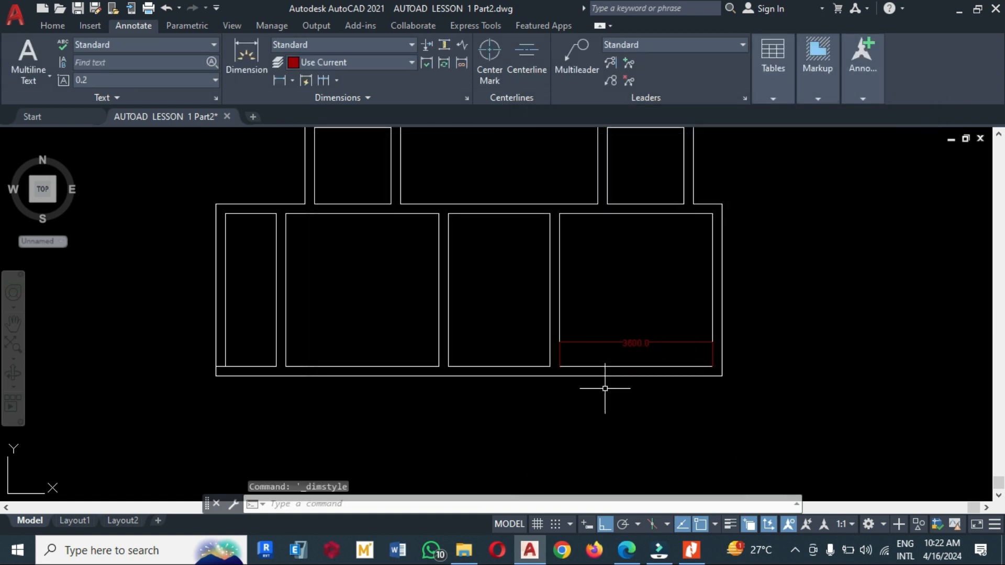
pyautogui.scroll(3, 657, 364)
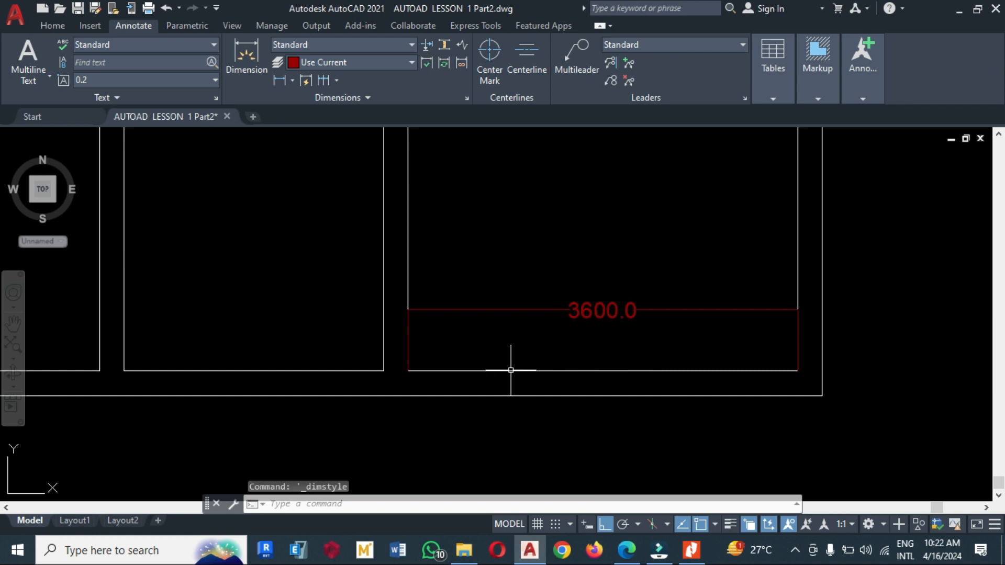
pyautogui.scroll(-4, 450, 364)
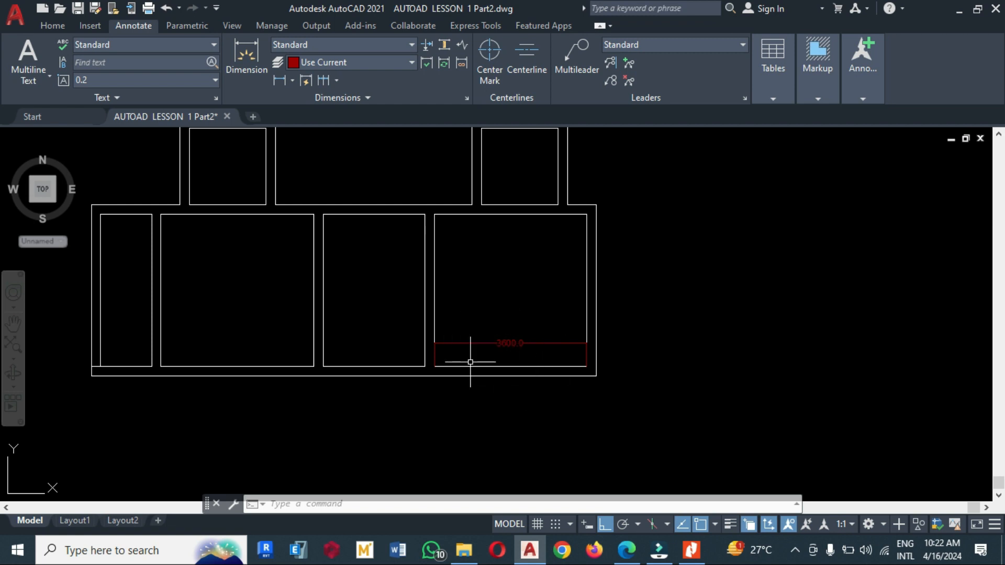
# Step: Offset the left inner wall line of the lower-right room 1800 into the room to create its vertical centre line
pyautogui.click(56, 27)
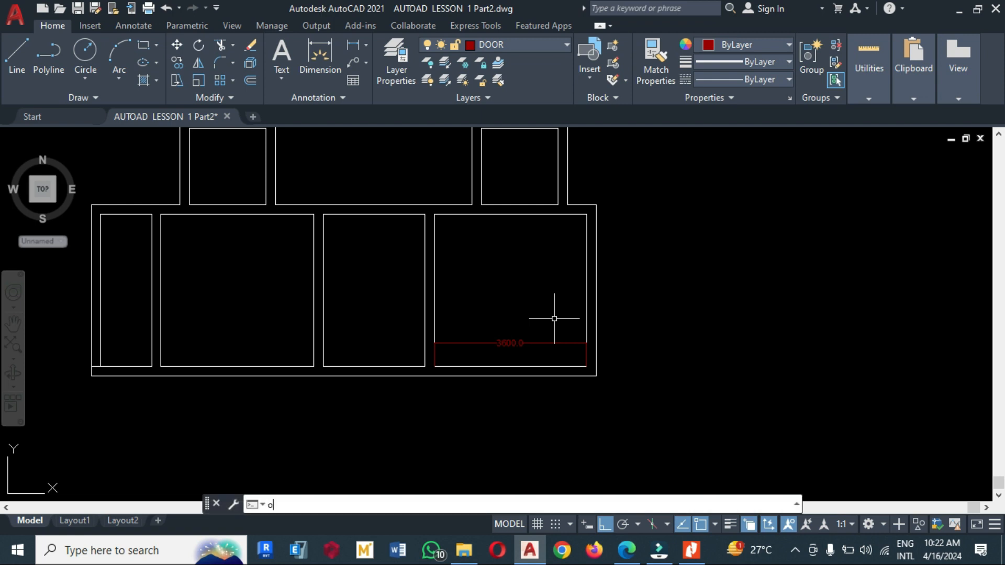
pyautogui.press('Return')
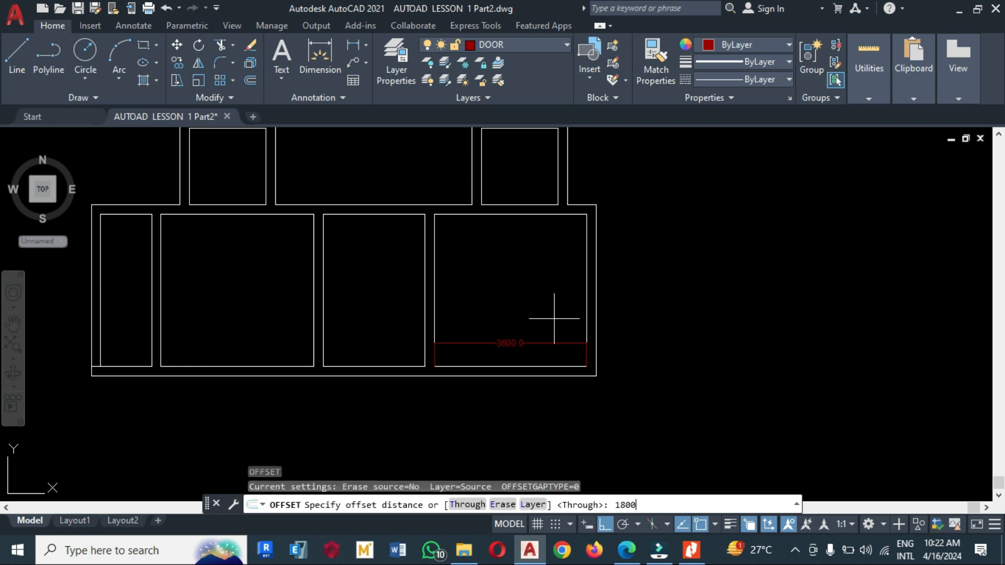
pyautogui.press('Return')
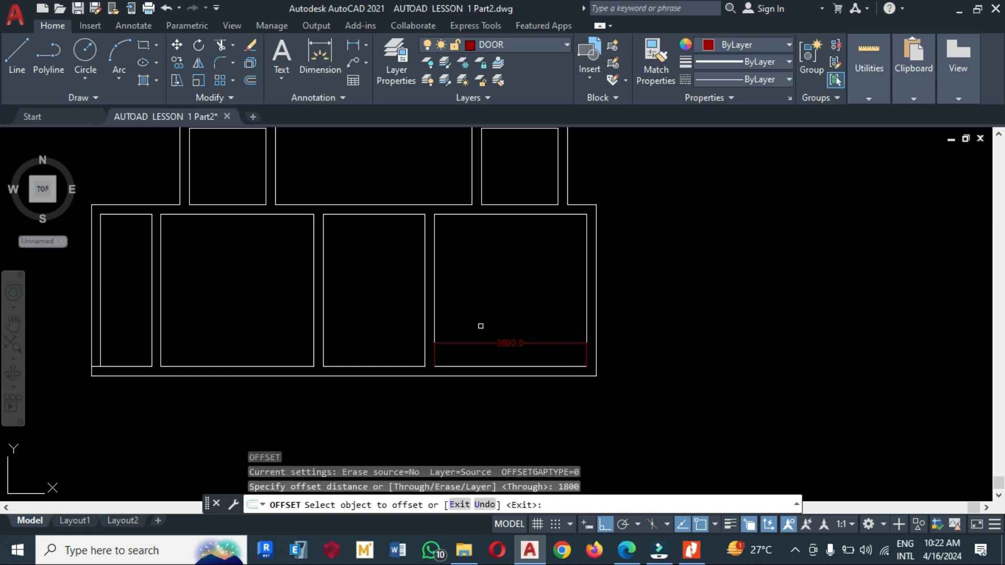
pyautogui.click(435, 314)
pyautogui.click(554, 301)
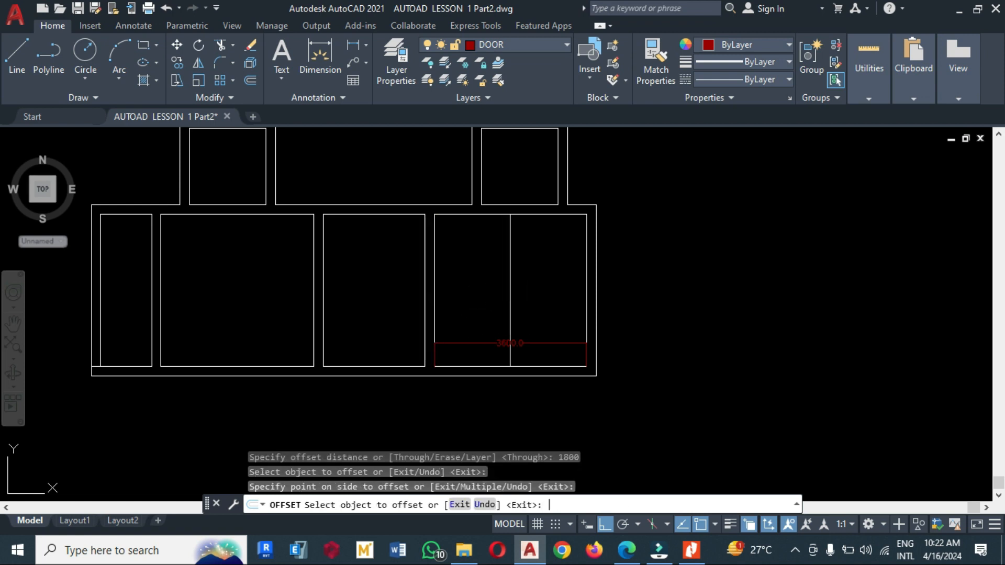
pyautogui.press('Return')
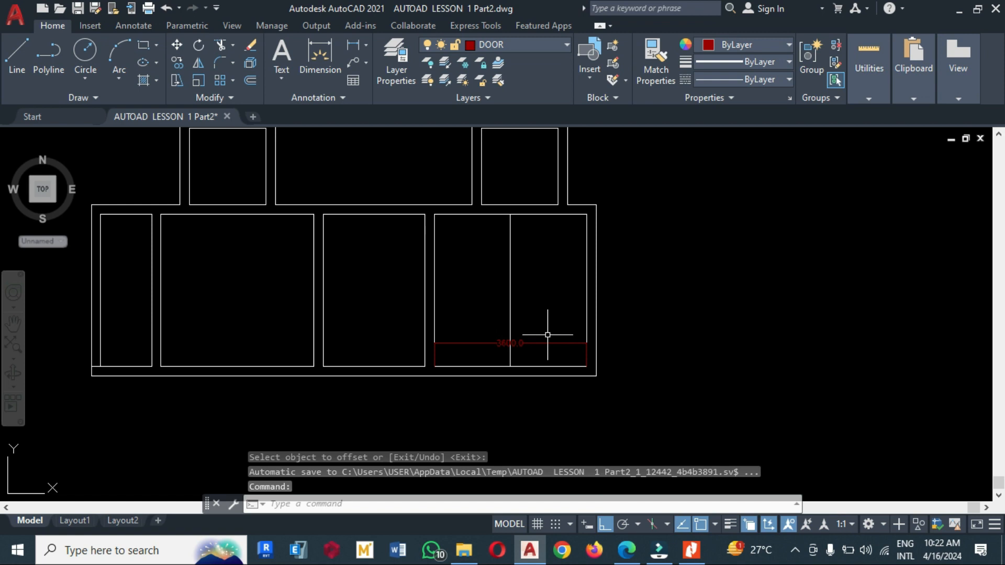
# Step: Switch between the plan view1 PDF and AutoCAD to compare the reference windows with the door and window symbols beside the floor plan
pyautogui.scroll(-5, 674, 334)
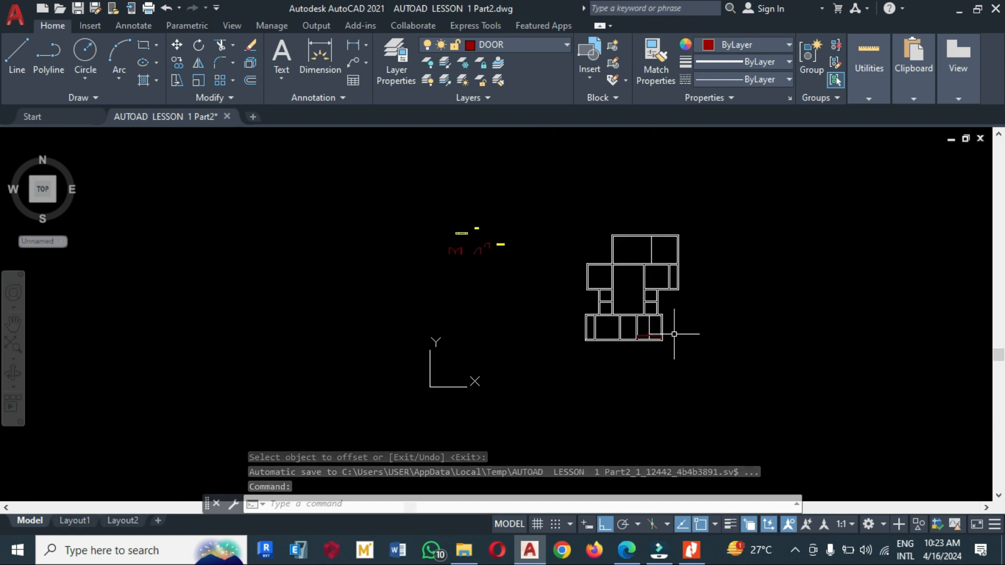
pyautogui.click(691, 549)
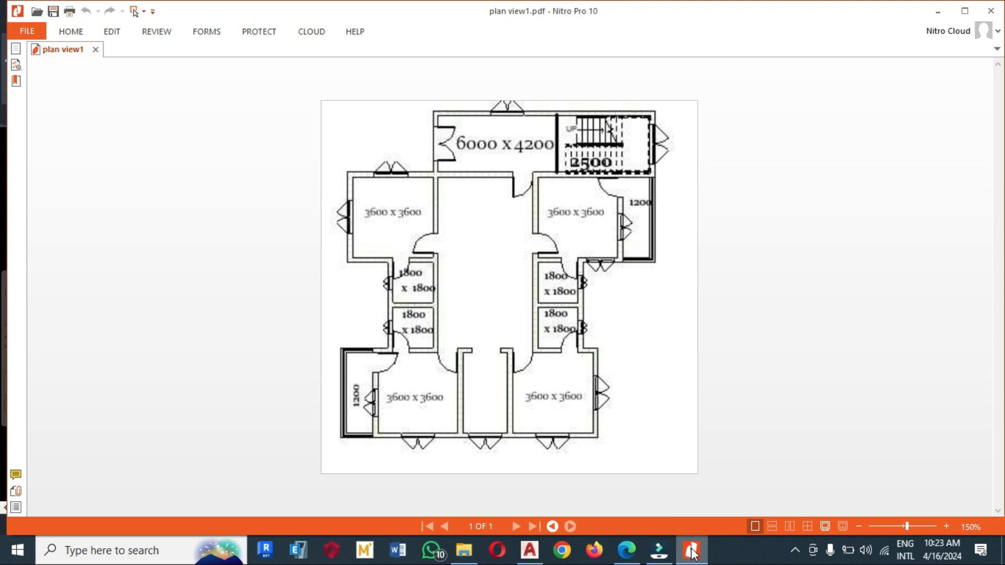
pyautogui.click(690, 551)
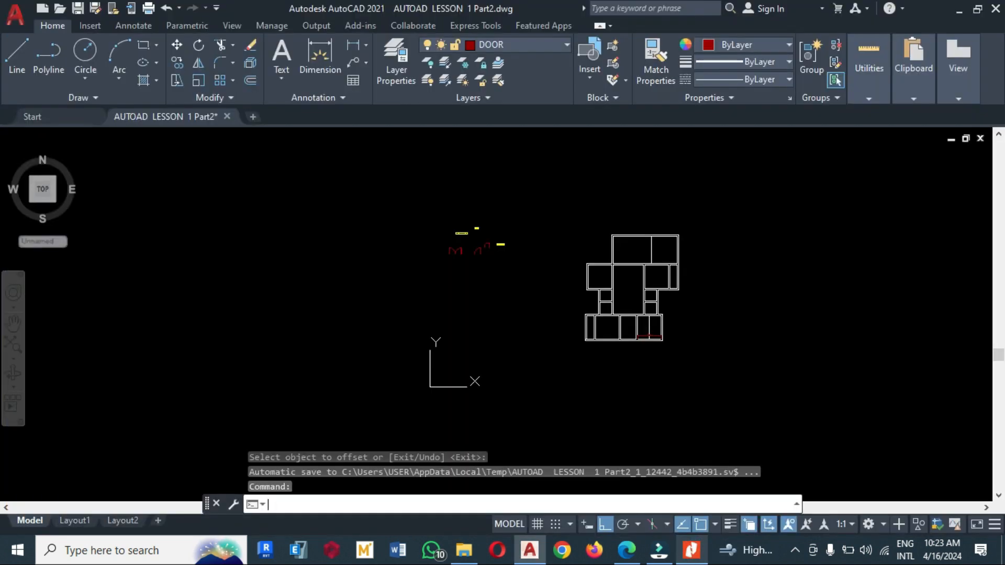
pyautogui.scroll(3, 478, 224)
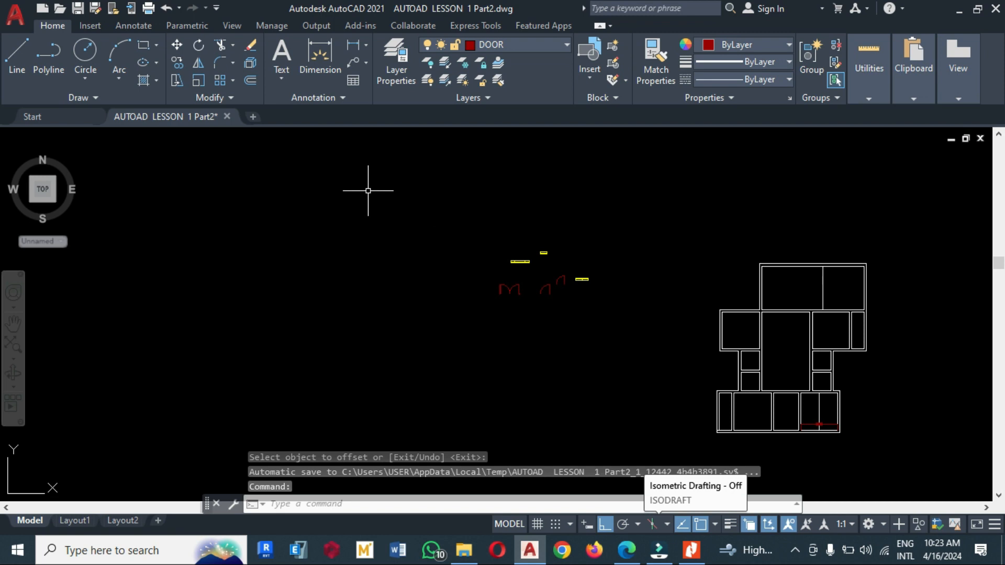
pyautogui.scroll(3, 622, 301)
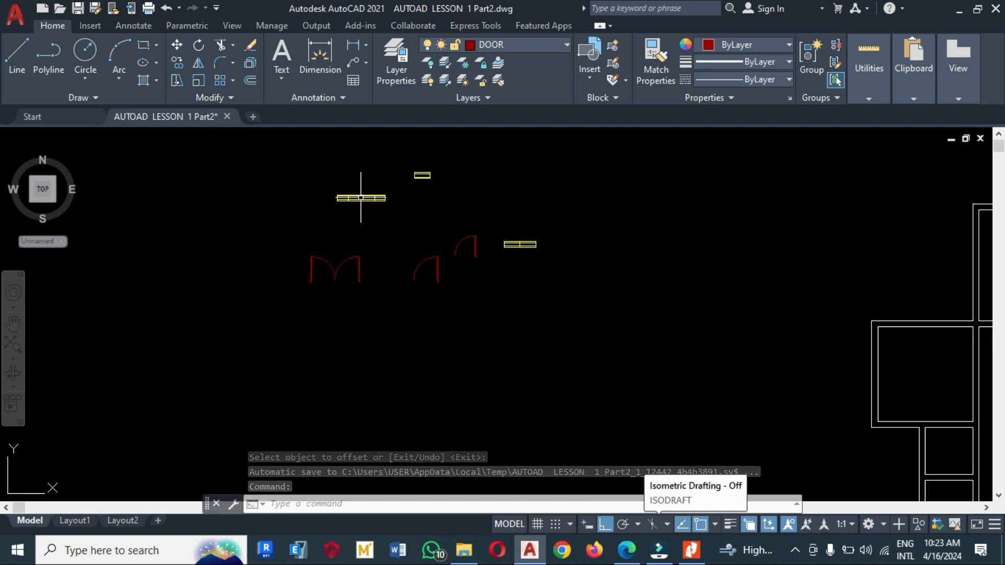
pyautogui.click(691, 554)
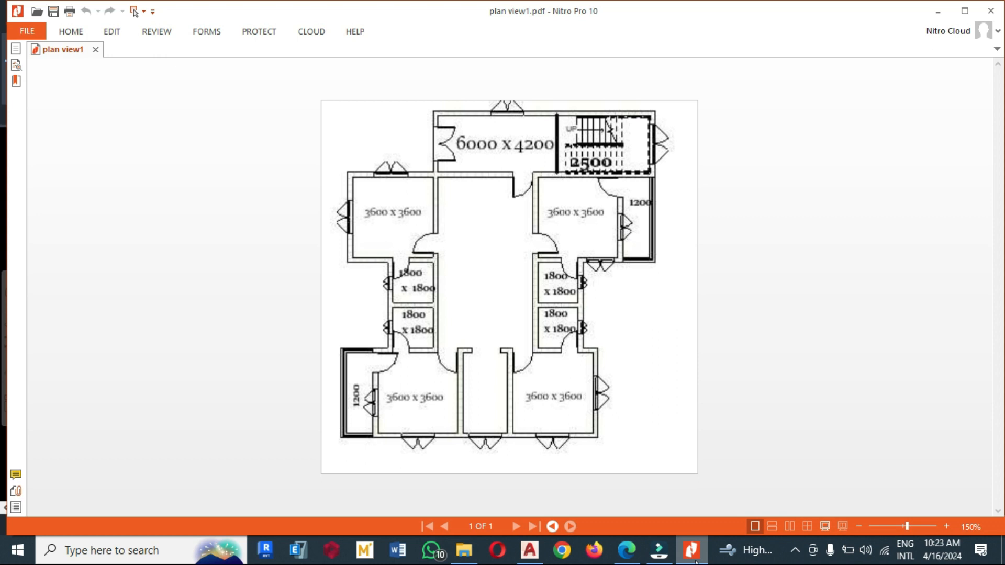
pyautogui.click(692, 553)
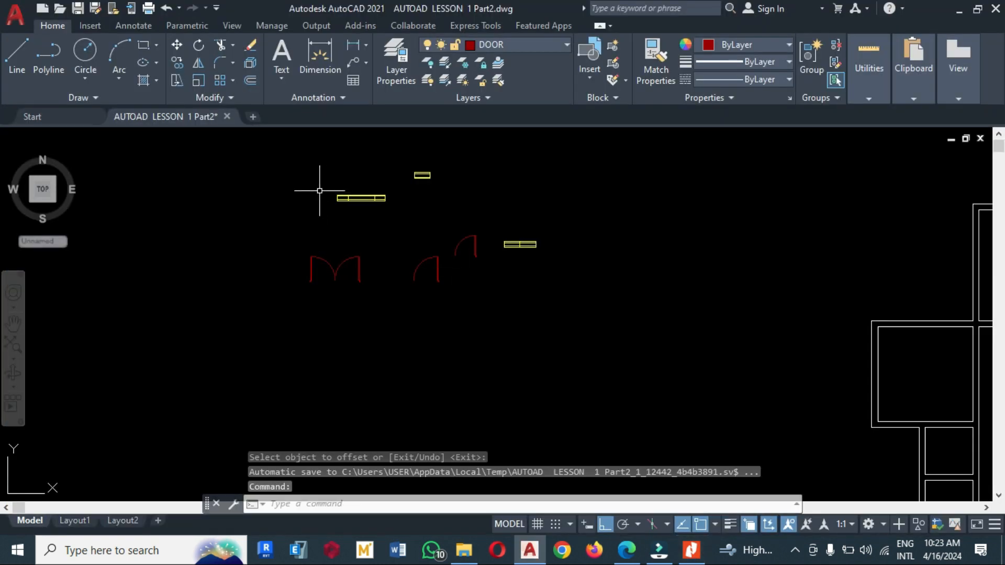
# Step: Add a horizontal linear dimension above the longest yellow window symbol, spanning its full length
pyautogui.click(354, 44)
pyautogui.click(337, 196)
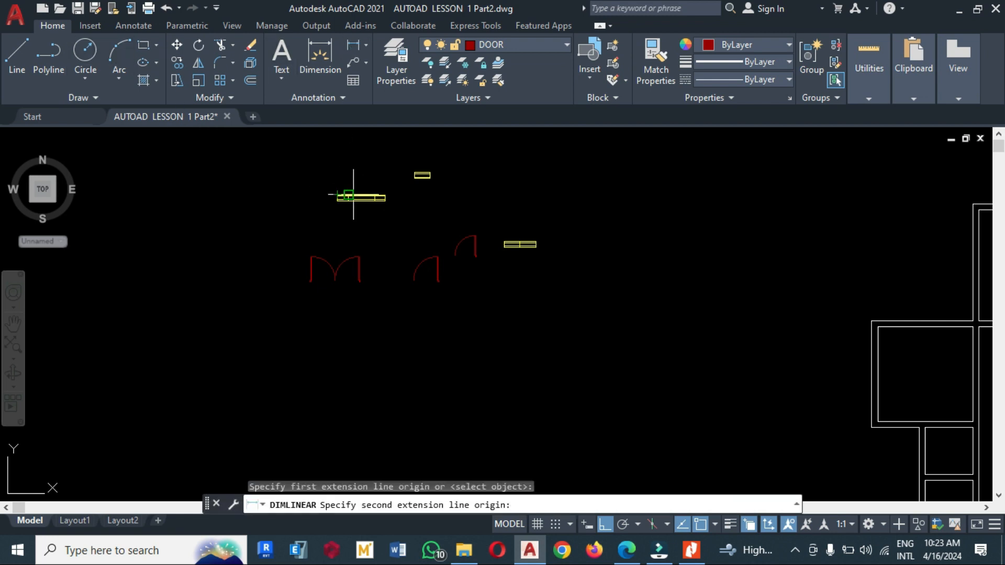
pyautogui.click(386, 196)
pyautogui.scroll(4, 357, 179)
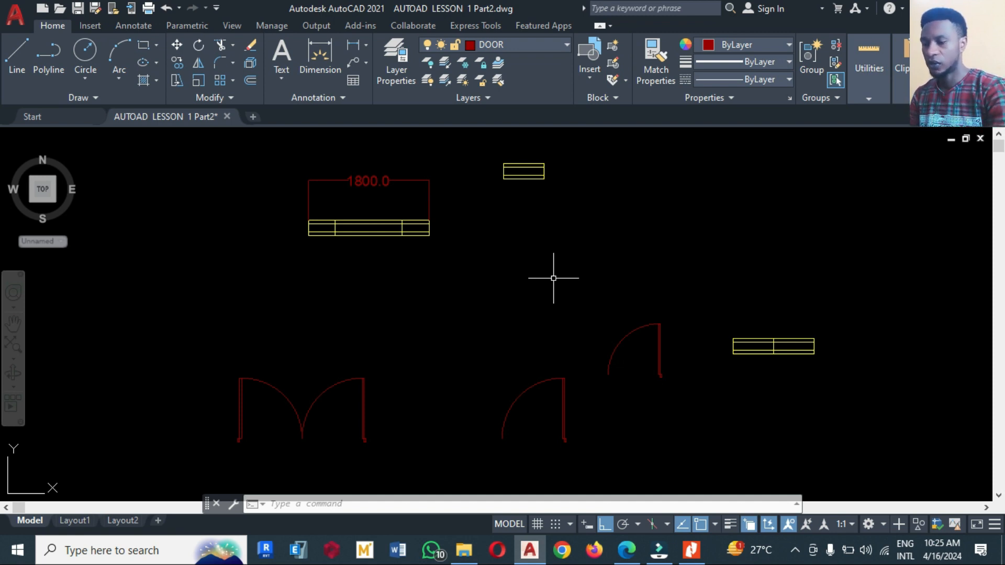
# Step: Offset the lower-right room's vertical centre line 900 to the right to mark the window's right edge
pyautogui.scroll(-4, 342, 246)
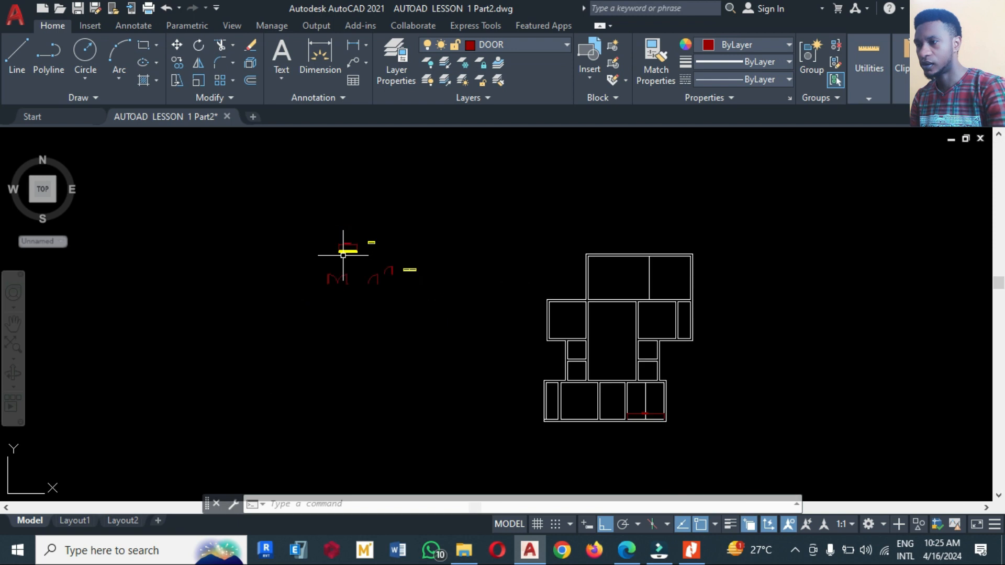
pyautogui.scroll(4, 661, 424)
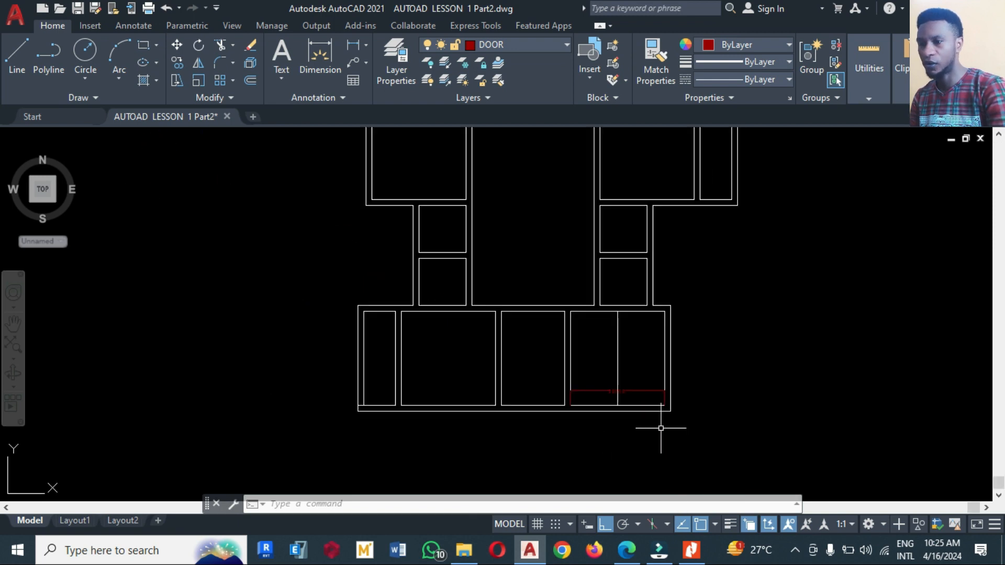
pyautogui.scroll(2, 629, 417)
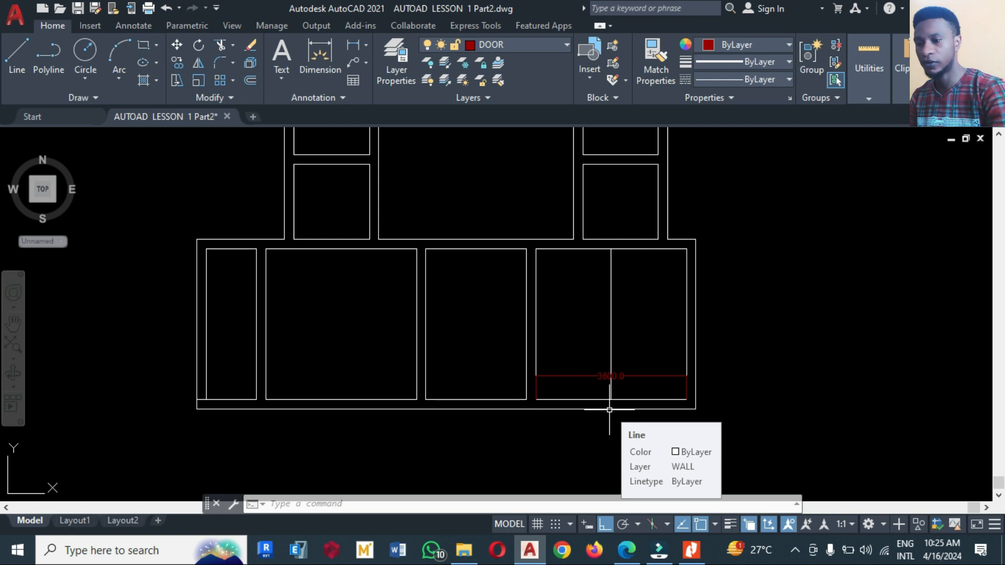
pyautogui.write('o')
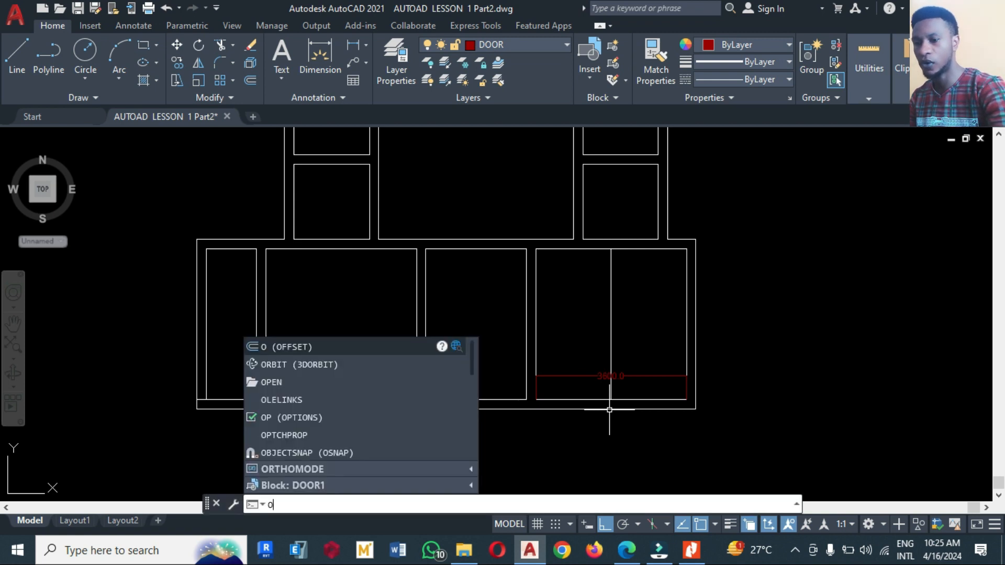
pyautogui.press('Return')
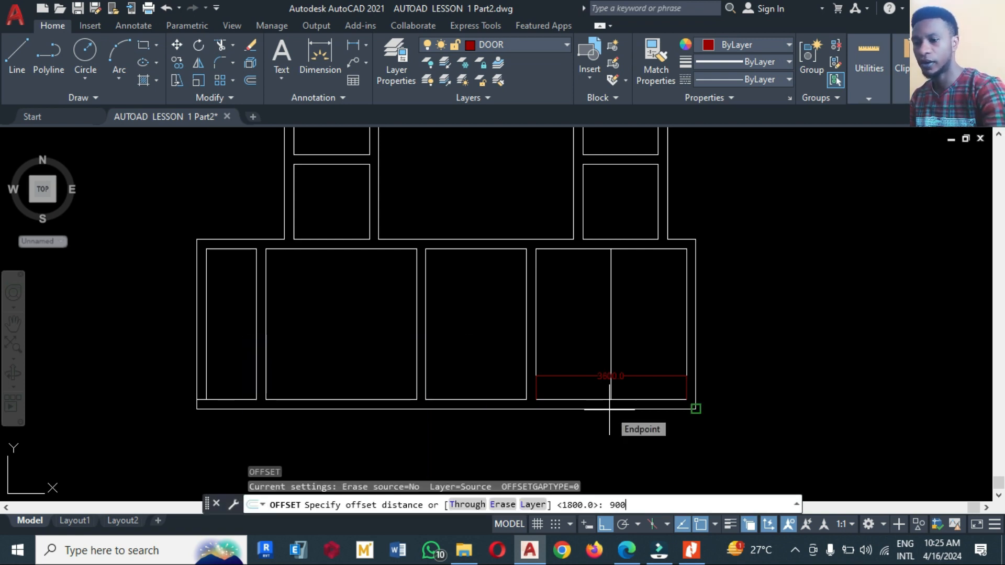
pyautogui.write('900')
pyautogui.press('Return')
pyautogui.click(610, 354)
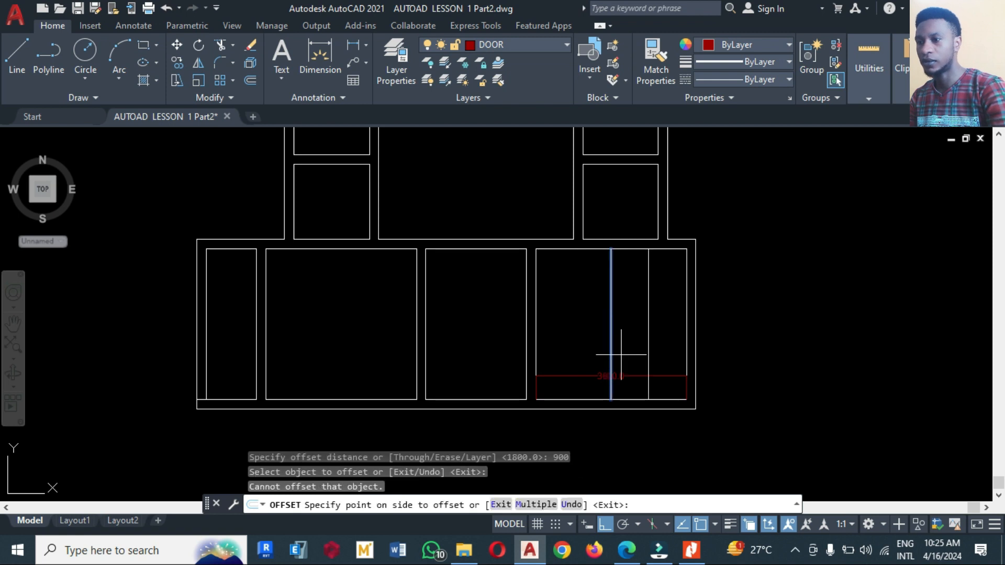
pyautogui.click(658, 373)
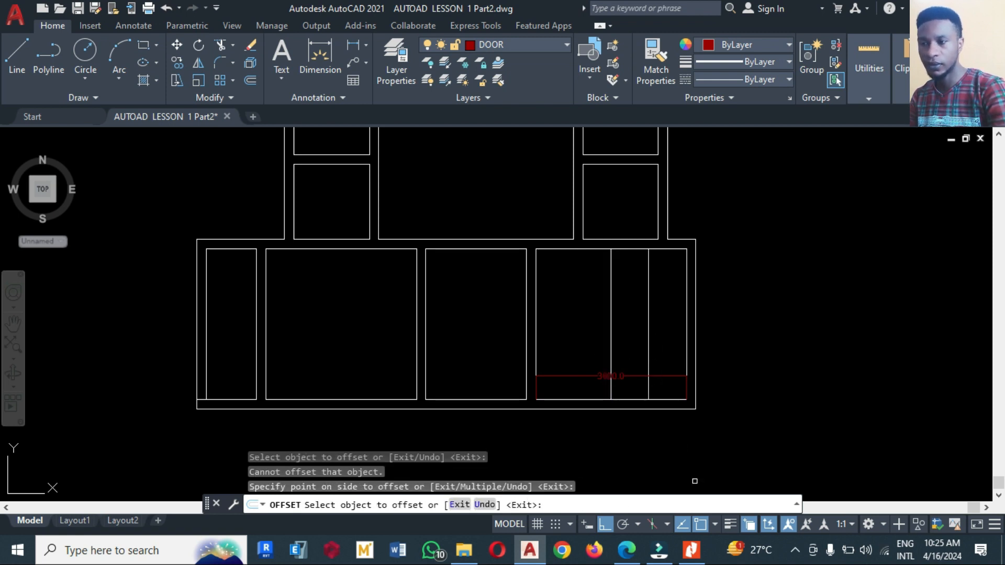
pyautogui.press('Escape')
# Step: Erase the original vertical centre line of the lower-right room, keeping the offset guide line
pyautogui.write('e')
pyautogui.press('Return')
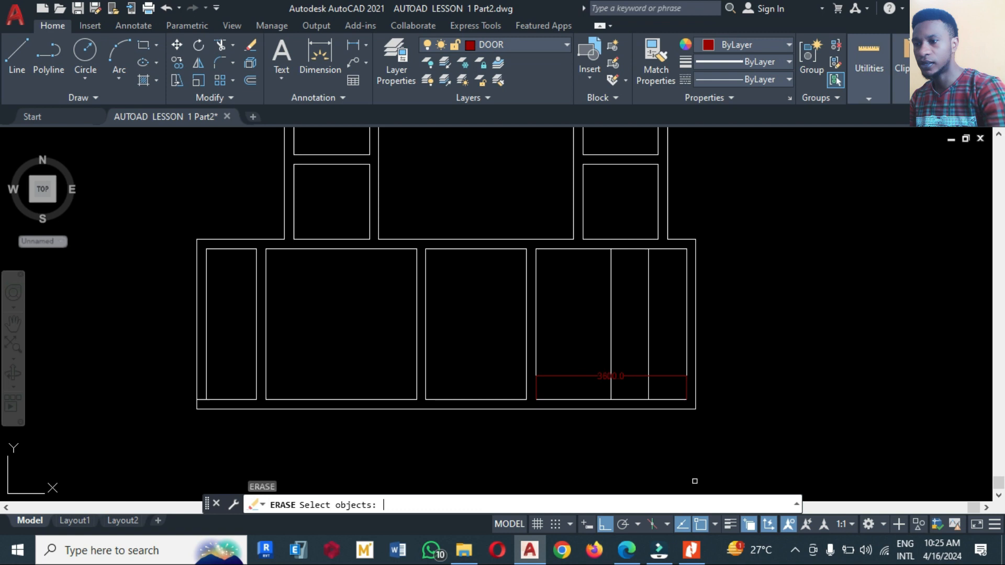
pyautogui.click(610, 355)
pyautogui.press('Return')
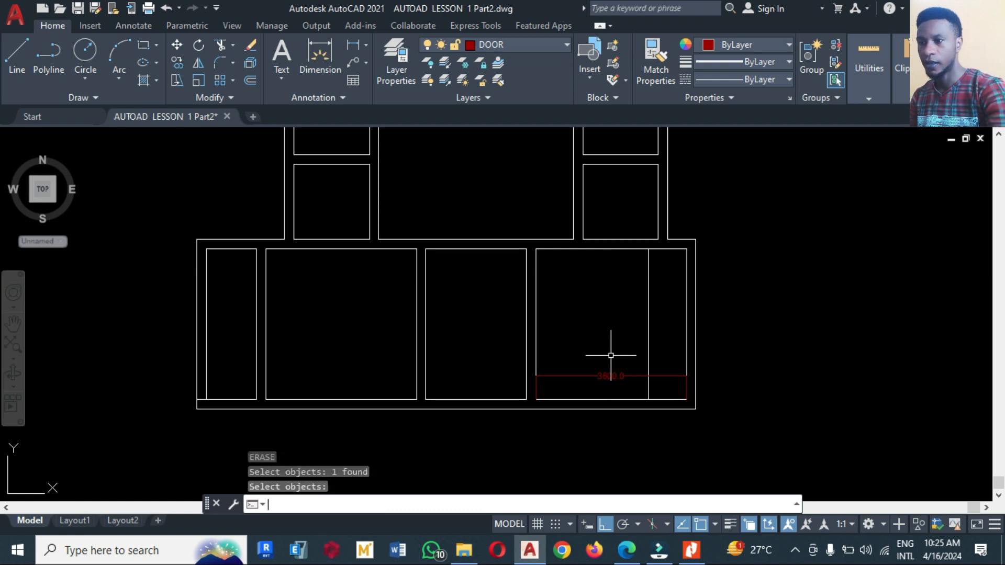
pyautogui.scroll(-5, 646, 379)
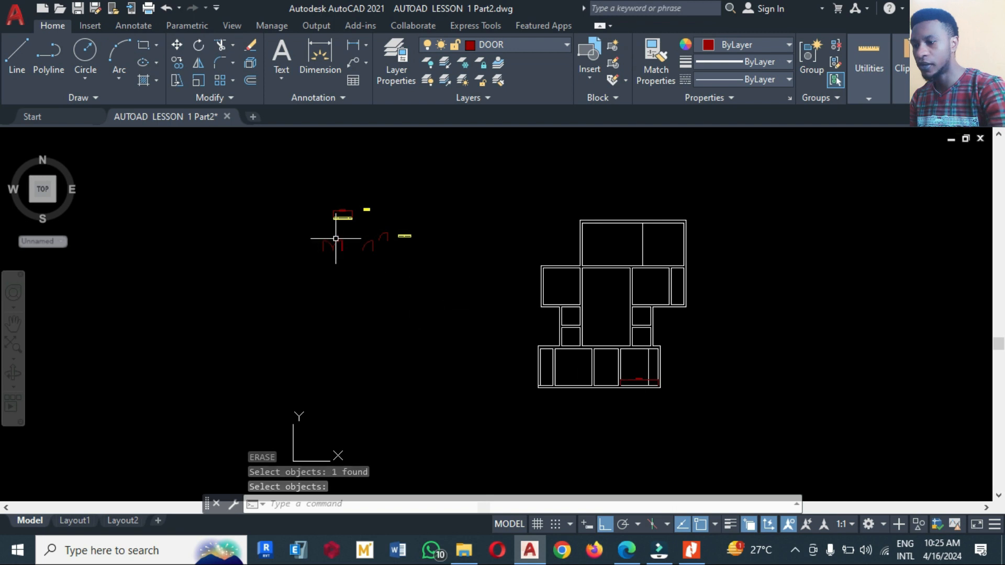
pyautogui.scroll(4, 335, 238)
pyautogui.write('c')
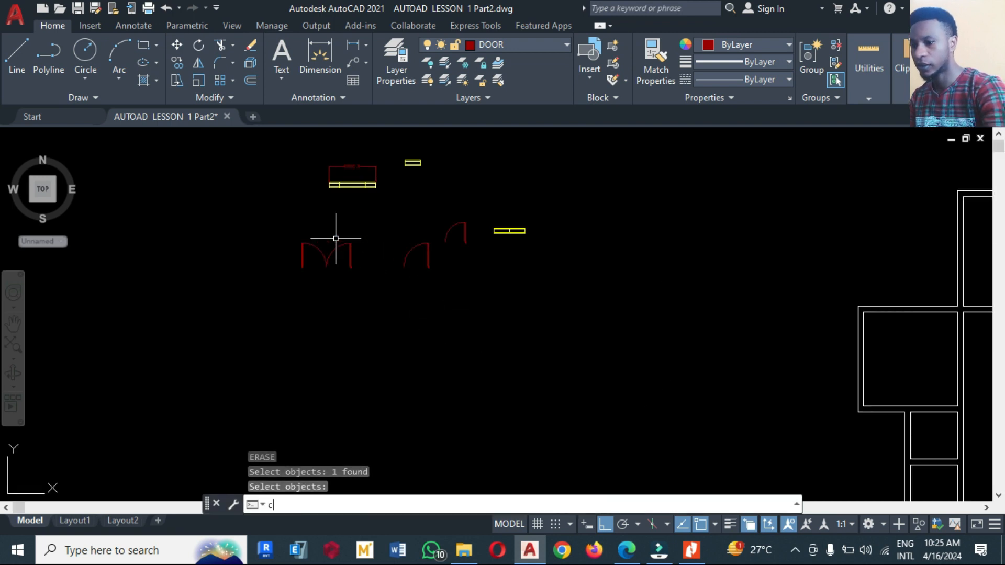
pyautogui.press('Return')
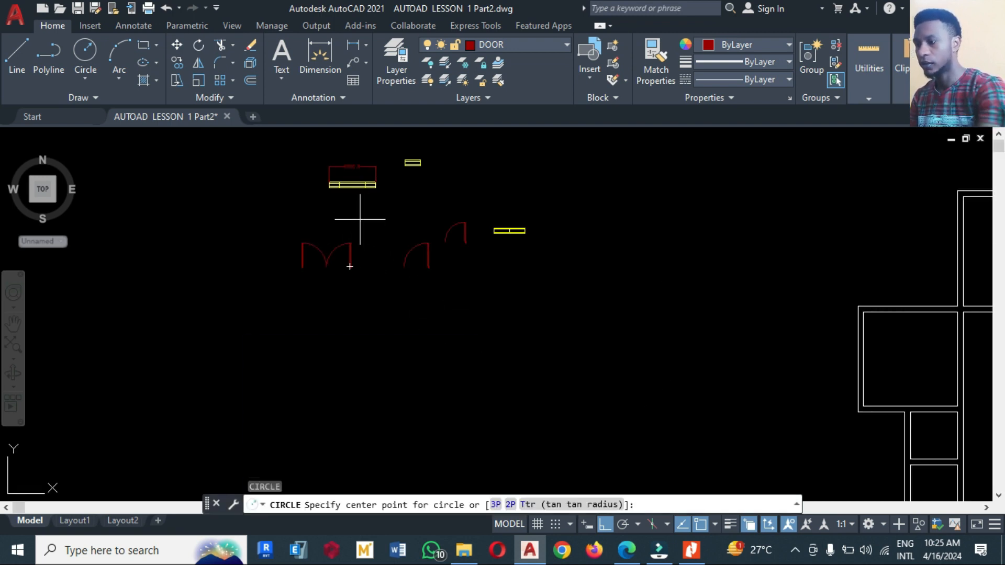
pyautogui.press('Escape')
# Step: Copy the longest window symbol by its upper-right corner to where the guide line meets the lower-right room's bottom inner wall line
pyautogui.write('ct o')
pyautogui.press('Return')
pyautogui.click(361, 209)
pyautogui.click(347, 178)
pyautogui.press('Return')
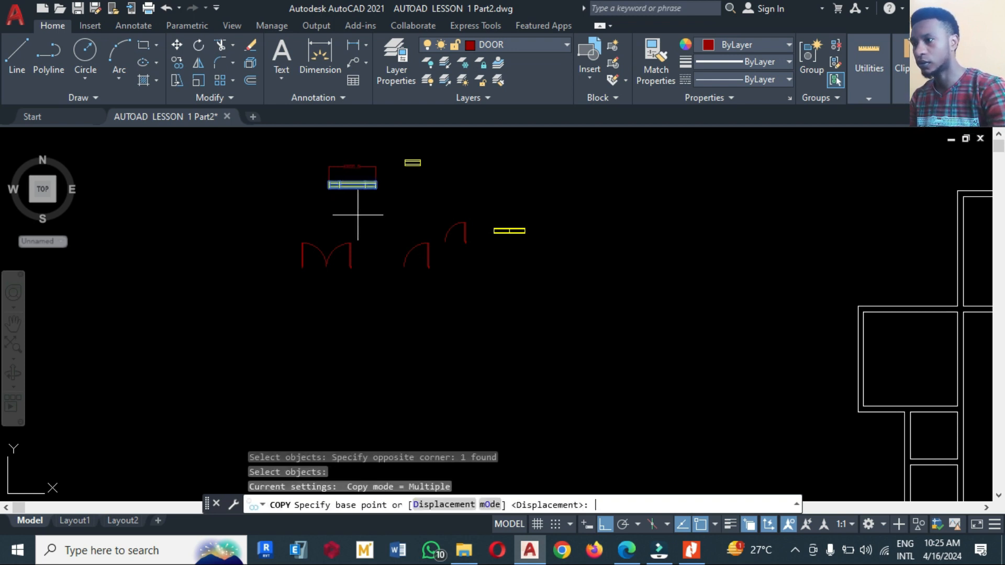
pyautogui.scroll(4, 360, 193)
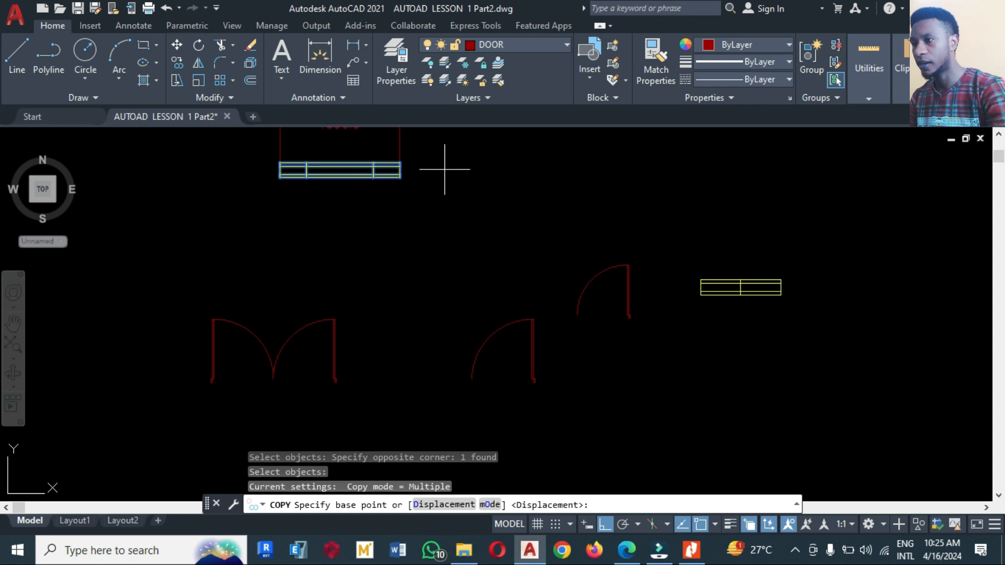
pyautogui.scroll(8, 399, 163)
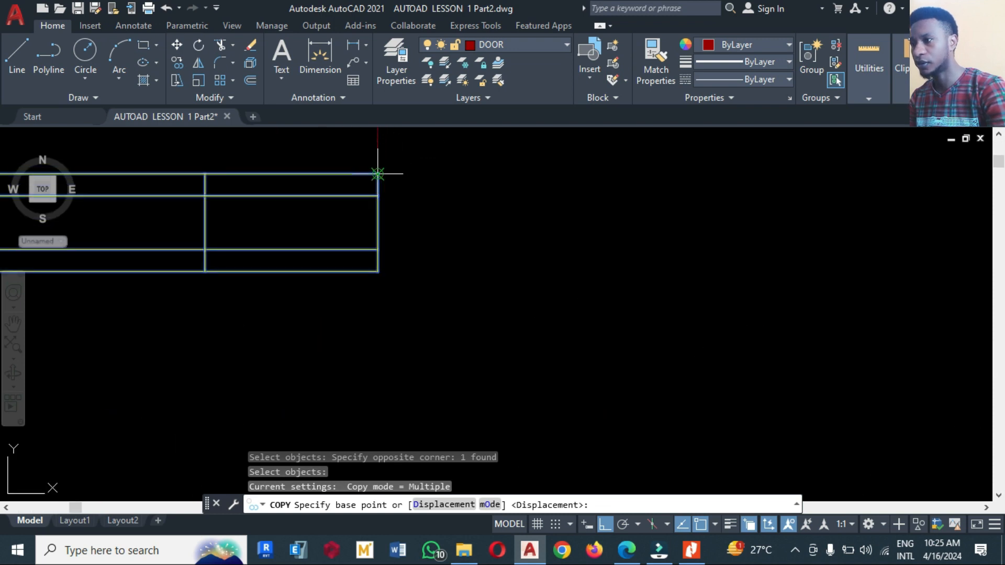
pyautogui.click(375, 173)
pyautogui.scroll(-10, 345, 197)
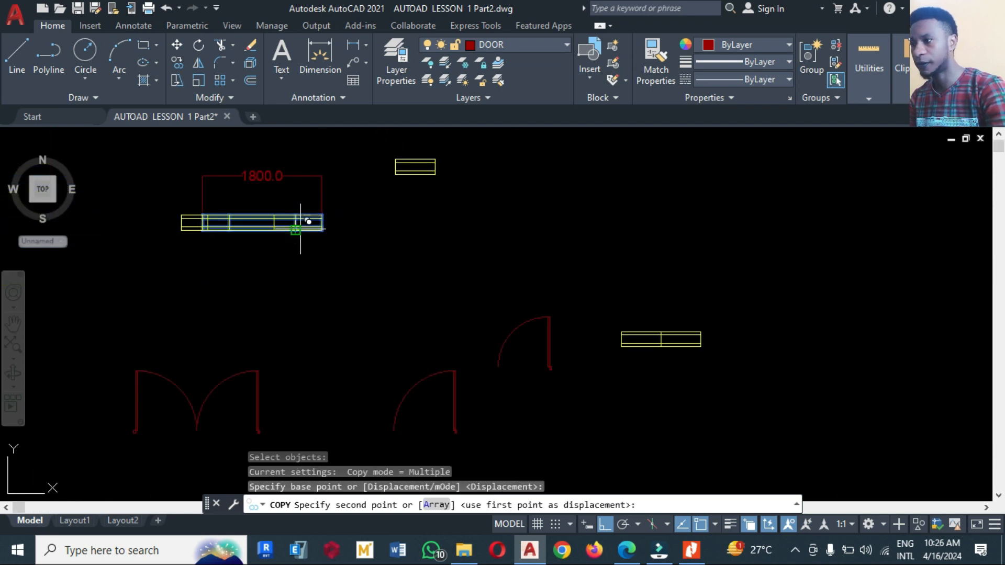
pyautogui.scroll(2, 644, 445)
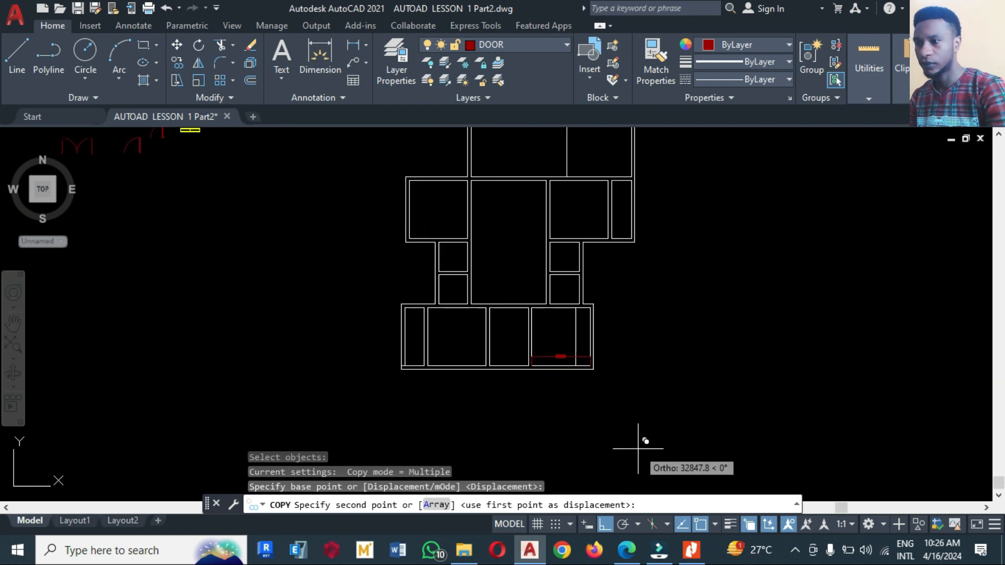
pyautogui.scroll(8, 575, 365)
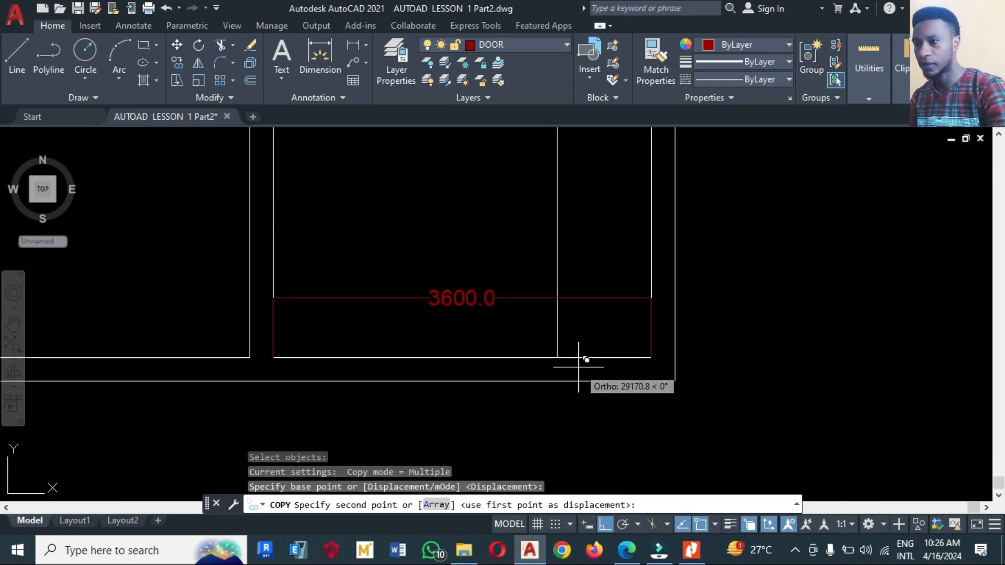
pyautogui.click(557, 358)
pyautogui.scroll(-5, 803, 265)
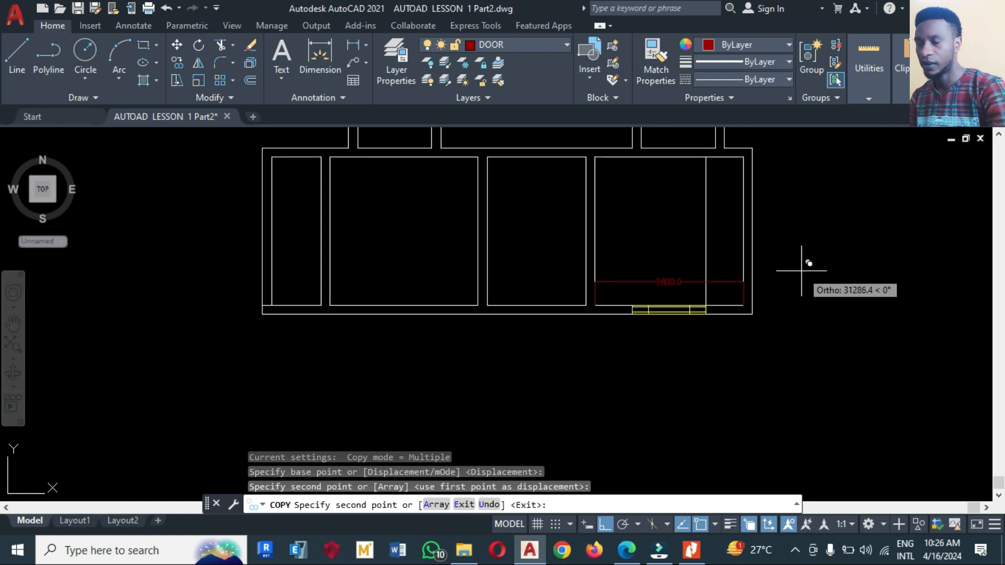
pyautogui.scroll(-3, 579, 388)
pyautogui.press('Return')
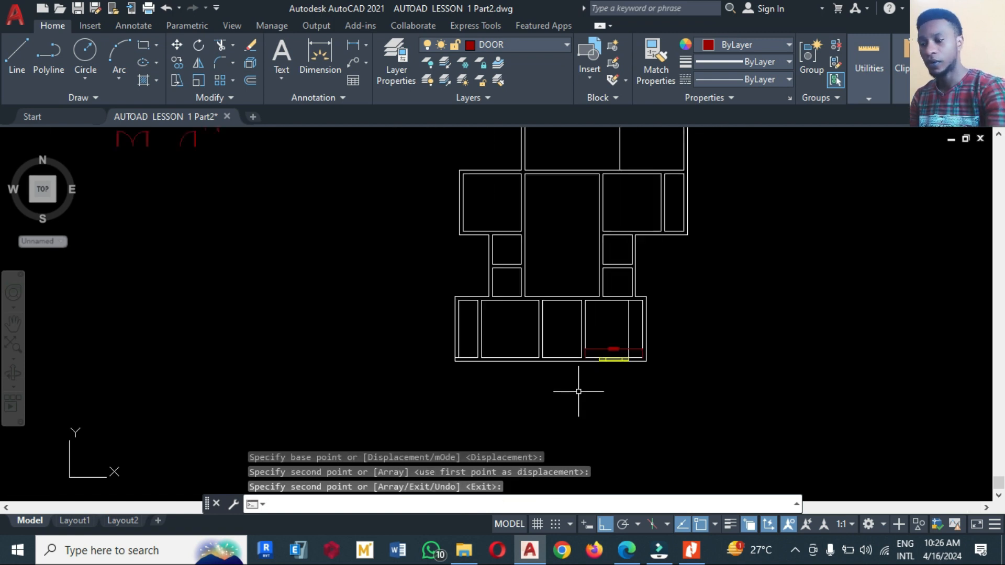
# Step: Erase the width dimension and the vertical guide line from the lower-right room
pyautogui.write('e')
pyautogui.press('Return')
pyautogui.click(599, 348)
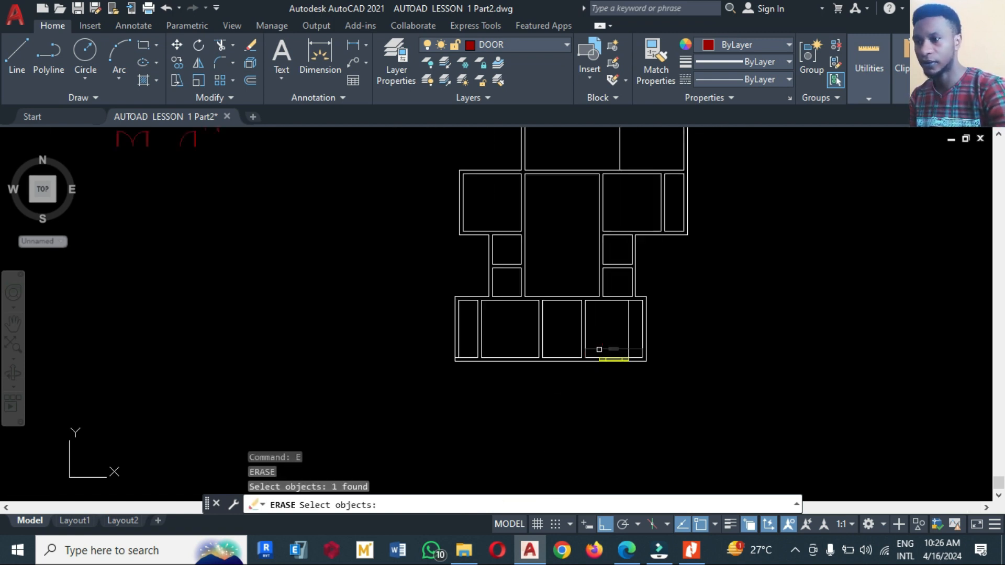
pyautogui.press('Return')
pyautogui.press('Return')
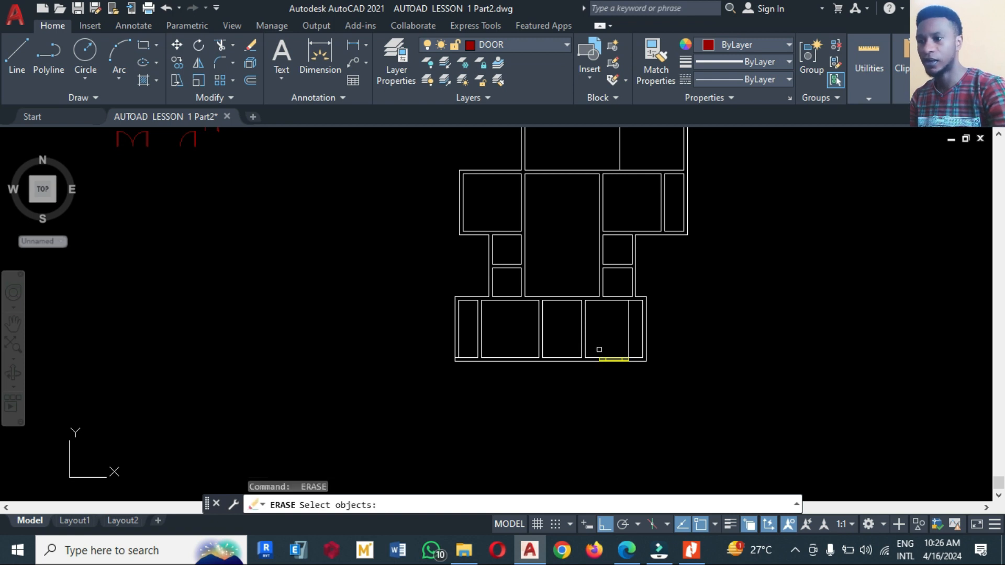
pyautogui.click(631, 342)
pyautogui.click(613, 338)
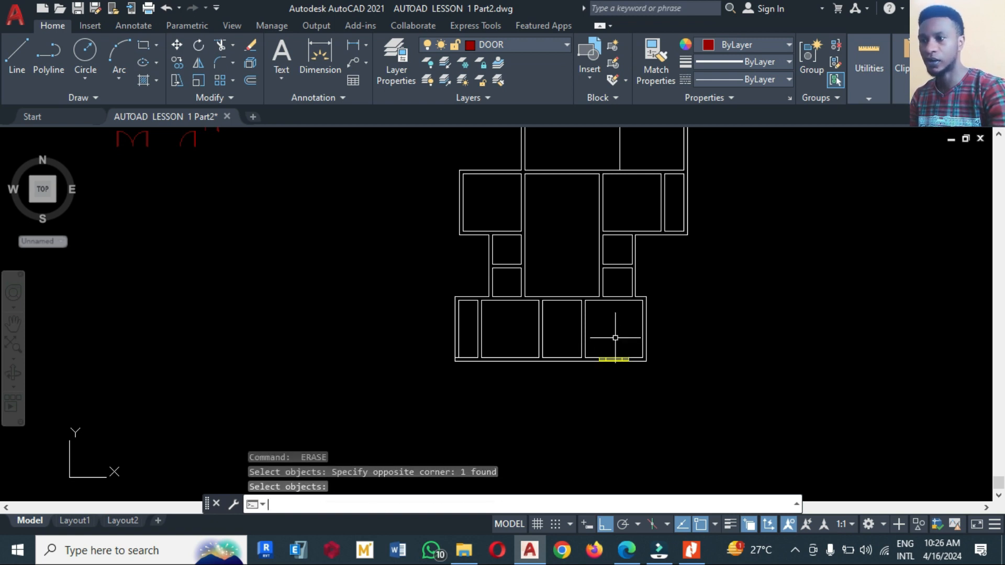
pyautogui.press('Return')
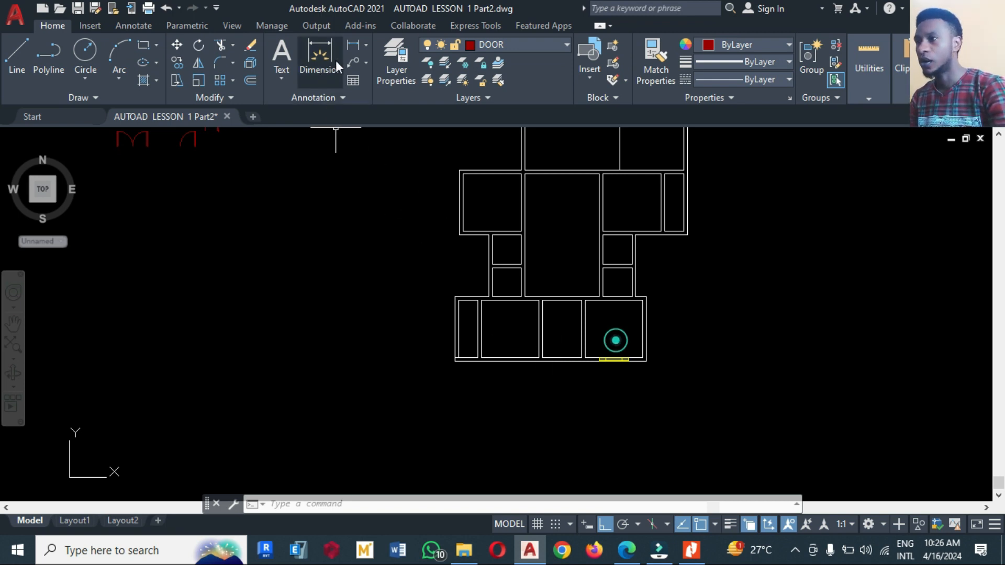
# Step: Add a horizontal linear dimension across the inner width of the narrow bottom room left of the lower-right room, just above its bottom wall
pyautogui.click(347, 52)
pyautogui.scroll(4, 597, 355)
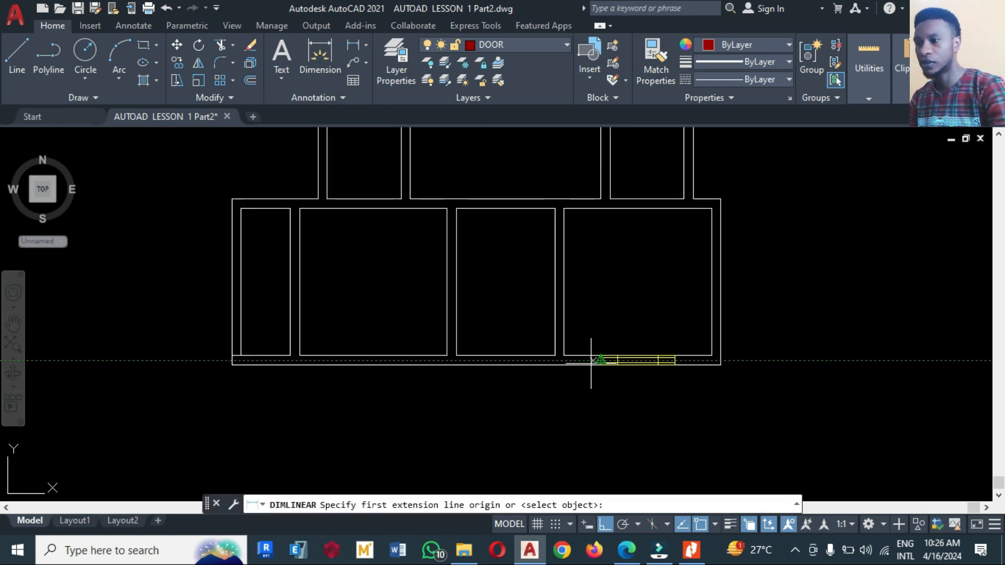
pyautogui.click(555, 356)
pyautogui.click(456, 355)
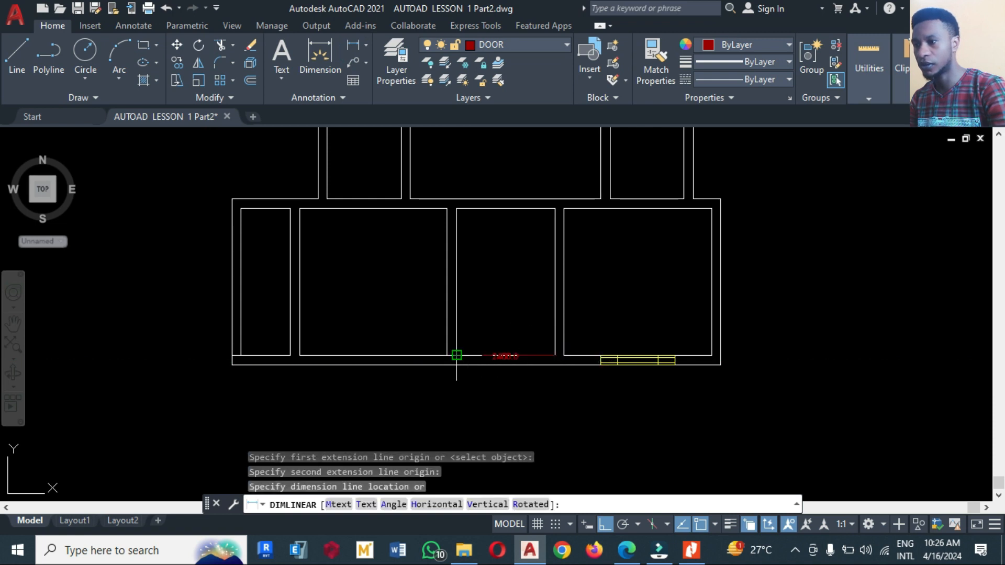
pyautogui.click(477, 340)
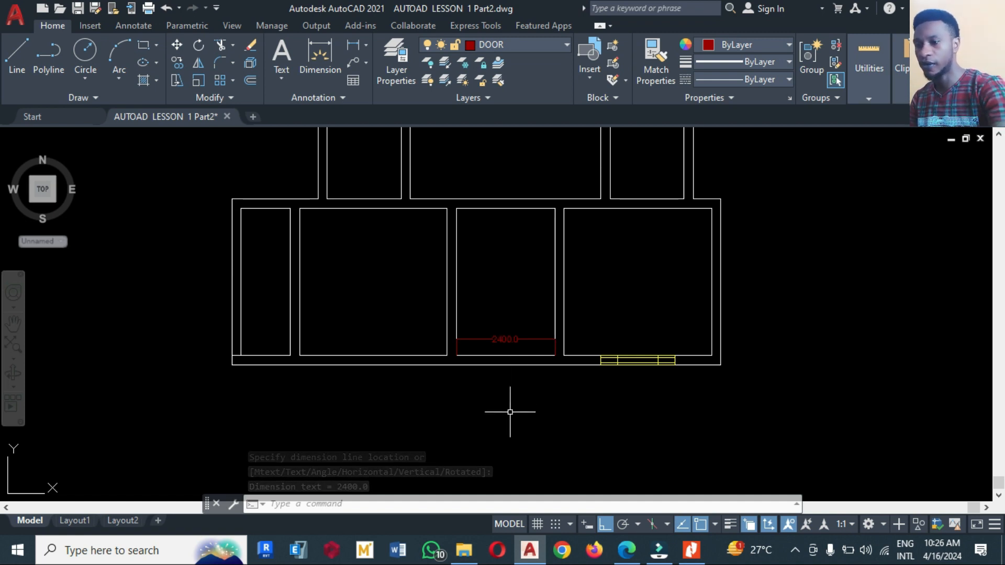
pyautogui.write('o')
pyautogui.press('Return')
pyautogui.press('Escape')
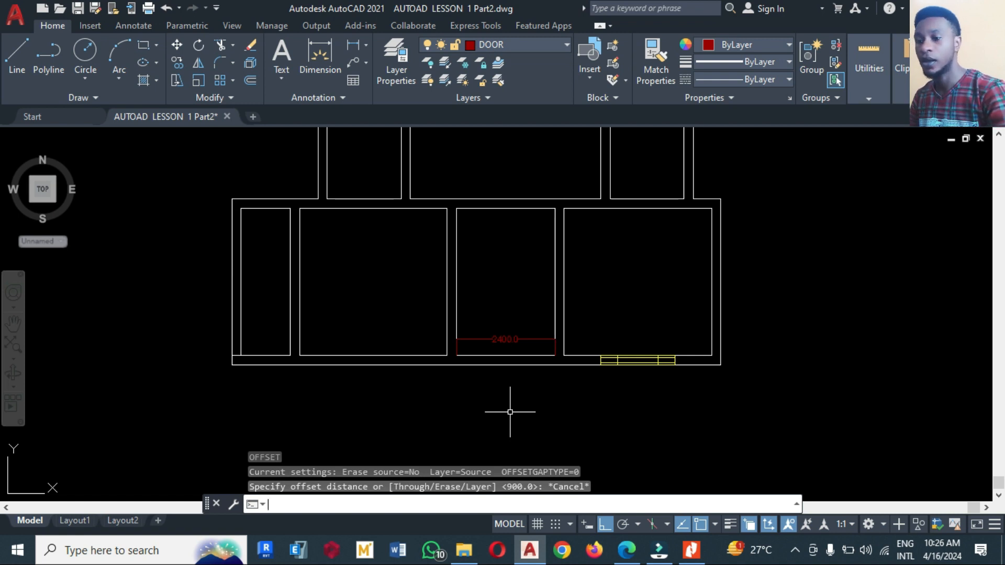
# Step: Offset the narrow bottom room's right inner wall line 1200 into the room to create its vertical centre line
pyautogui.write('o')
pyautogui.press('Return')
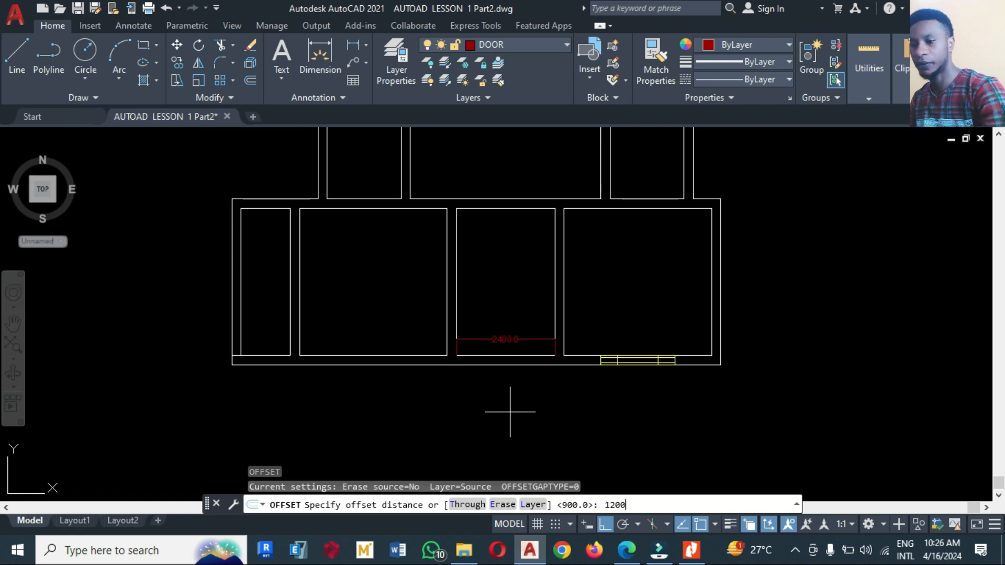
pyautogui.write('1200')
pyautogui.press('Return')
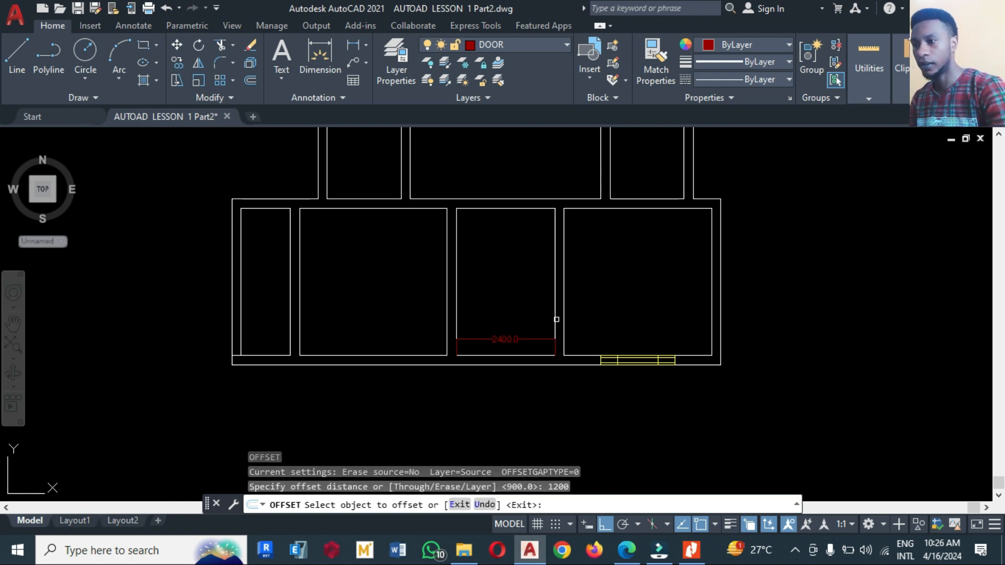
pyautogui.click(556, 320)
pyautogui.click(507, 320)
pyautogui.press('Return')
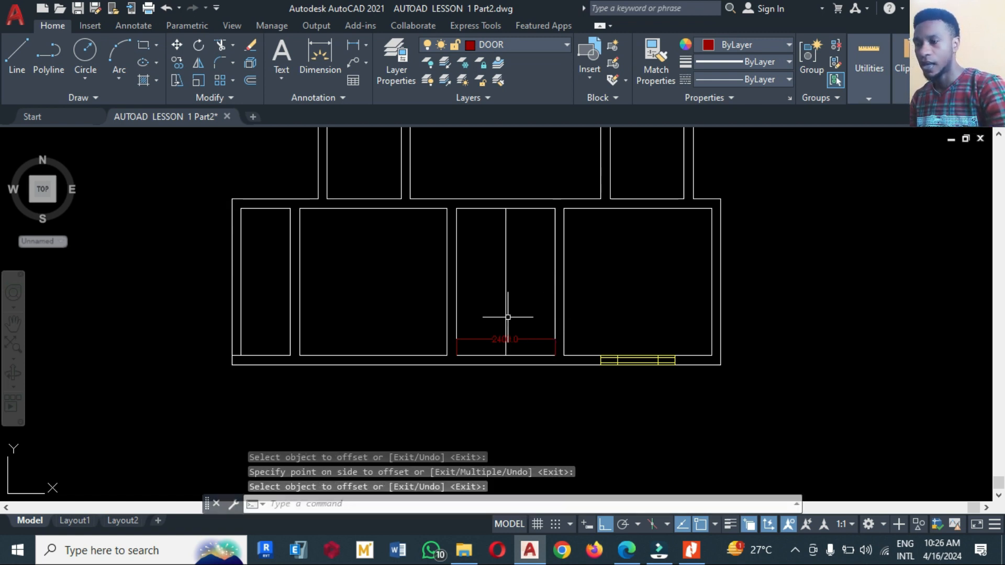
# Step: Switch between AutoCAD and the plan view1 PDF to compare the windows along the bottom wall with the floor plan
pyautogui.scroll(-3, 570, 411)
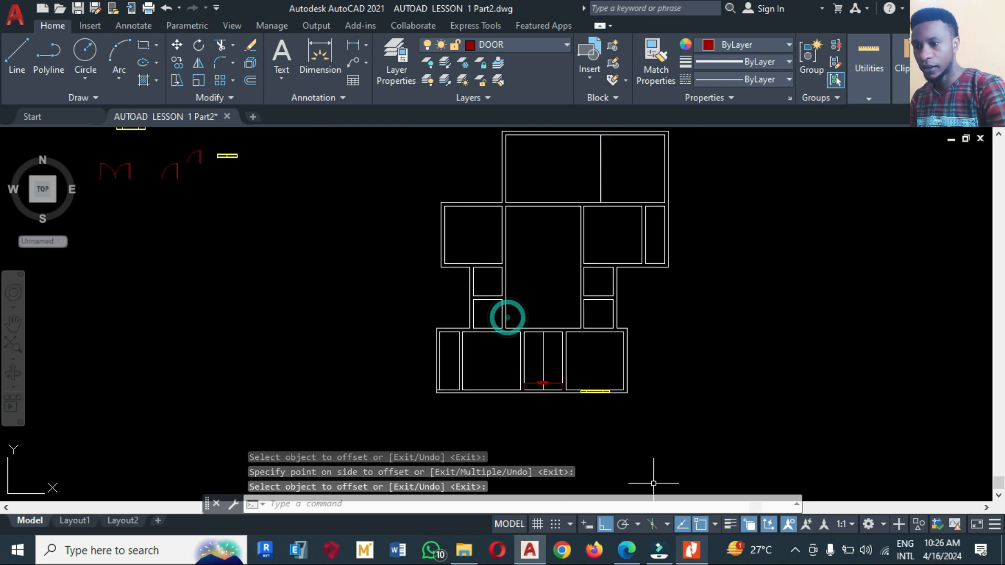
pyautogui.hotkey('alt', 'Tab')
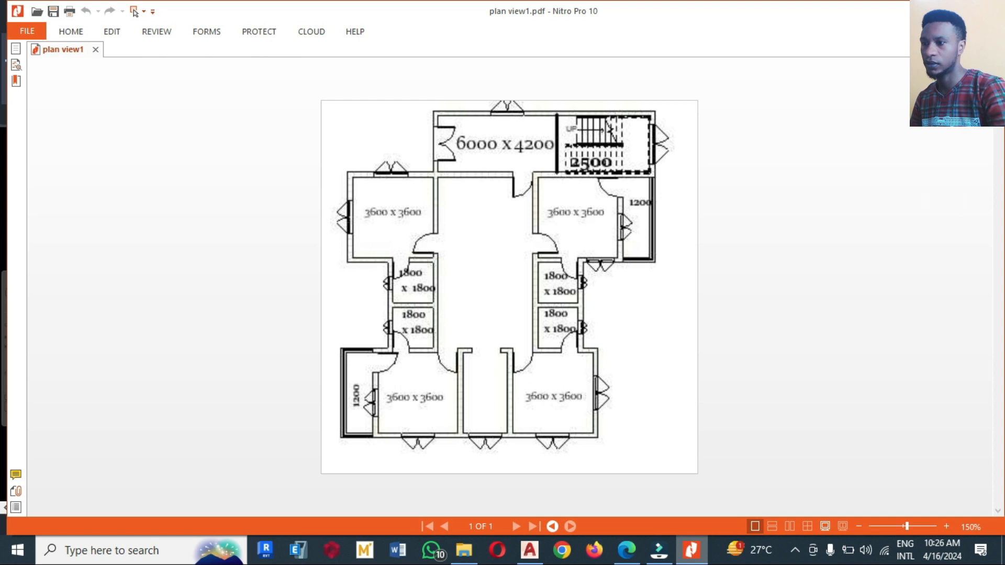
pyautogui.hotkey('alt', 'Tab')
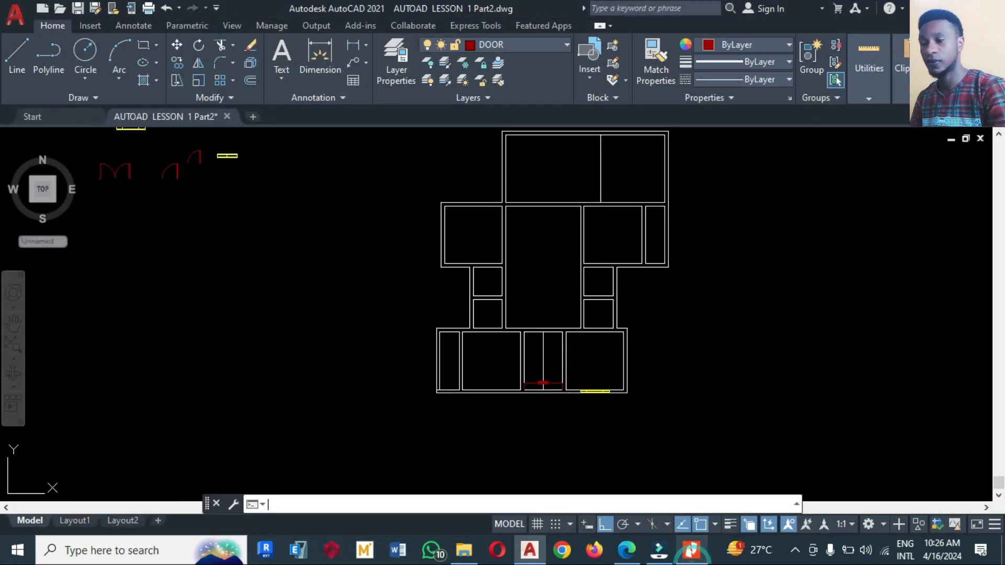
pyautogui.hotkey('alt', 'Tab')
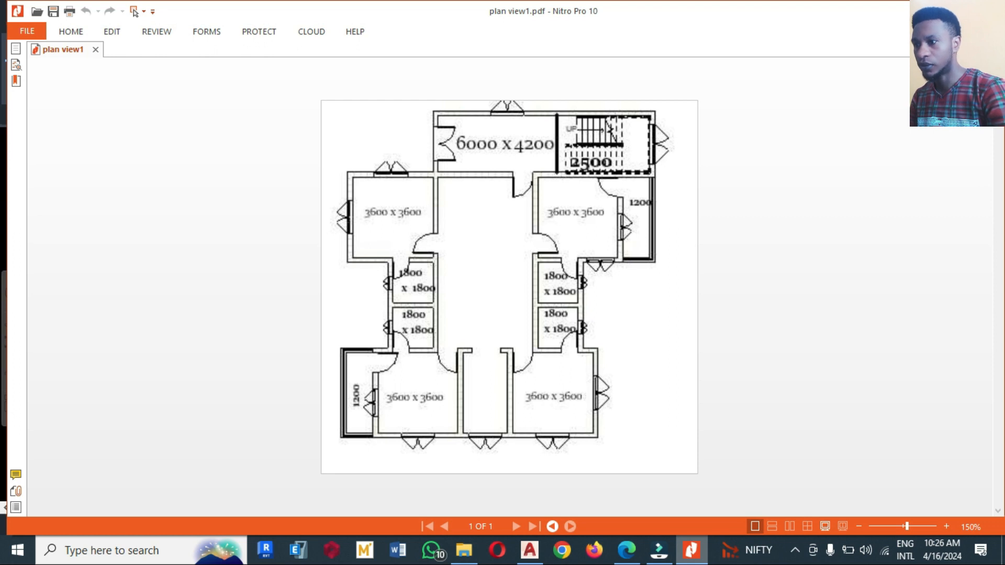
# Step: Switch back to AutoCAD and offset the narrow bottom room's vertical centre line 900 towards the lower-right room
pyautogui.hotkey('alt', 'Tab')
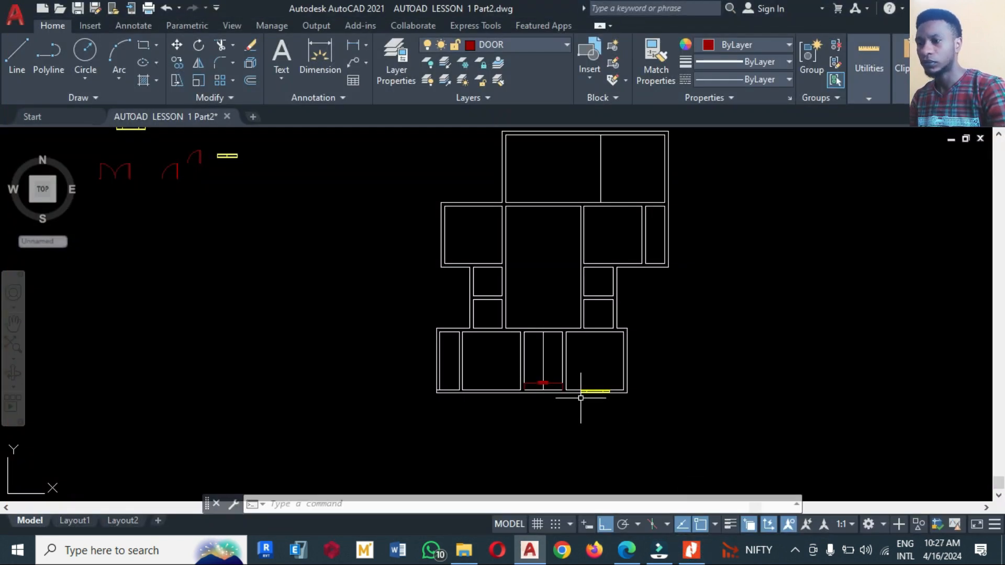
pyautogui.scroll(2, 581, 397)
pyautogui.scroll(2, 545, 399)
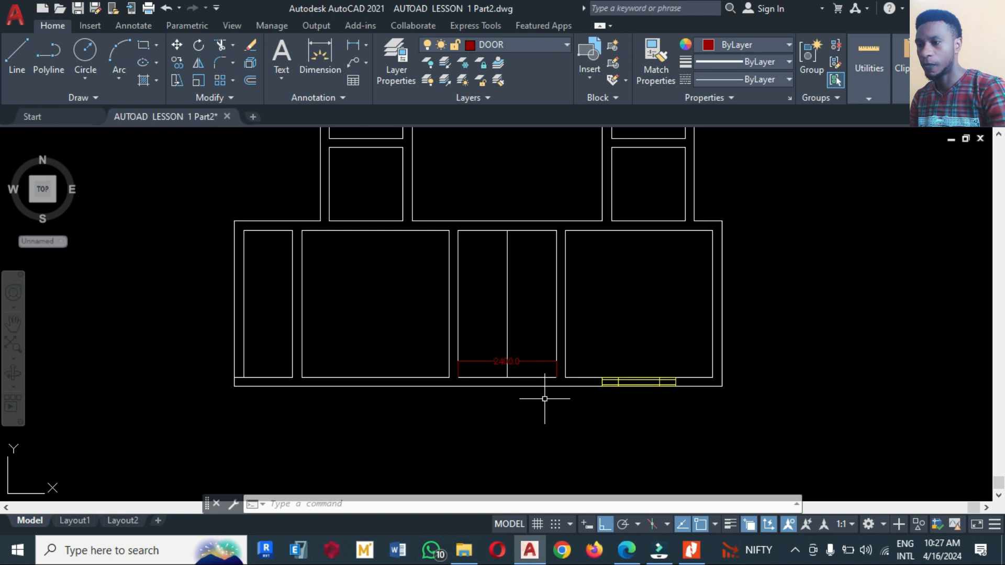
pyautogui.write('o')
pyautogui.press('Return')
pyautogui.write('90')
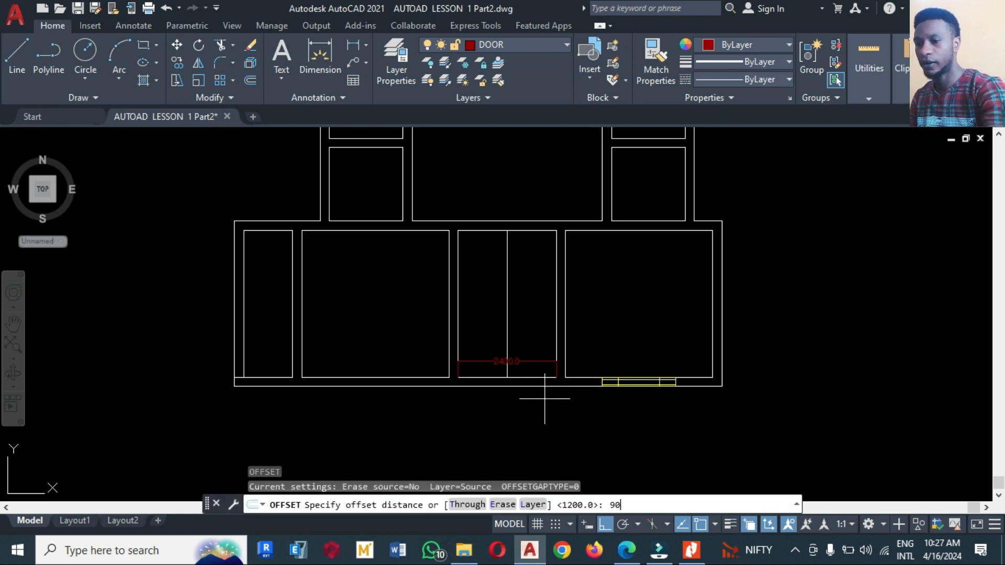
pyautogui.write('0')
pyautogui.press('Return')
pyautogui.click(510, 351)
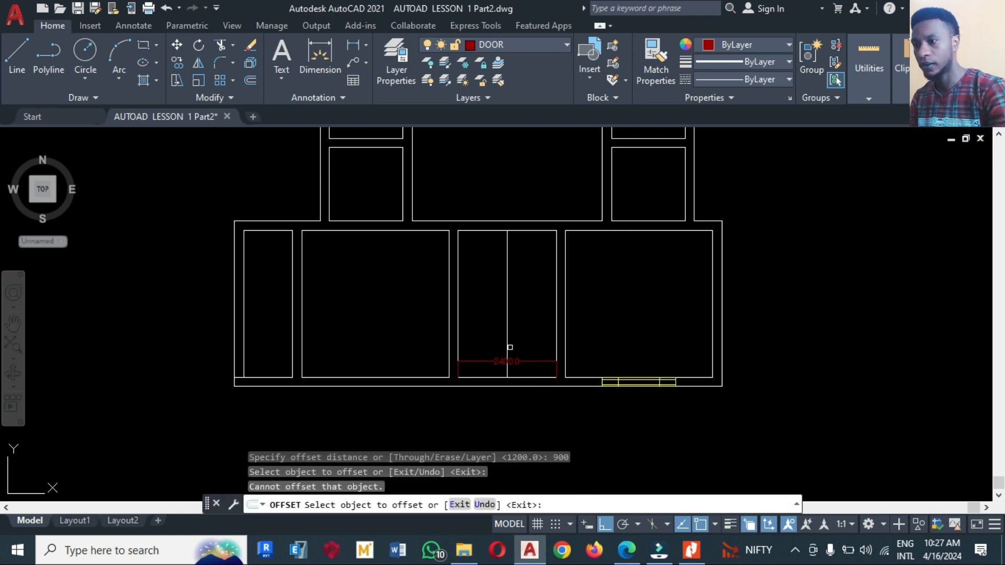
pyautogui.click(507, 345)
pyautogui.click(525, 345)
pyautogui.write('cio')
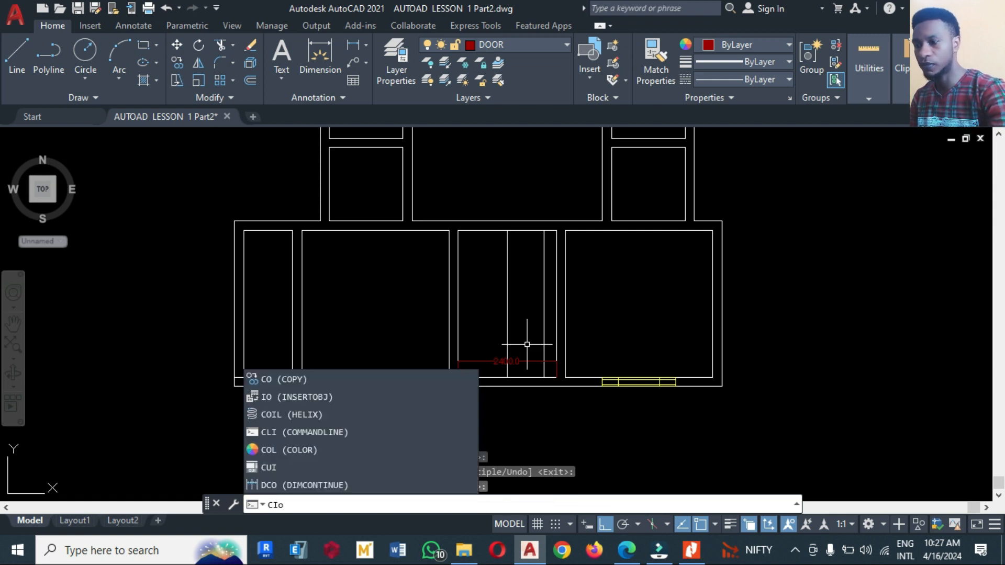
pyautogui.write('o')
pyautogui.press('Return')
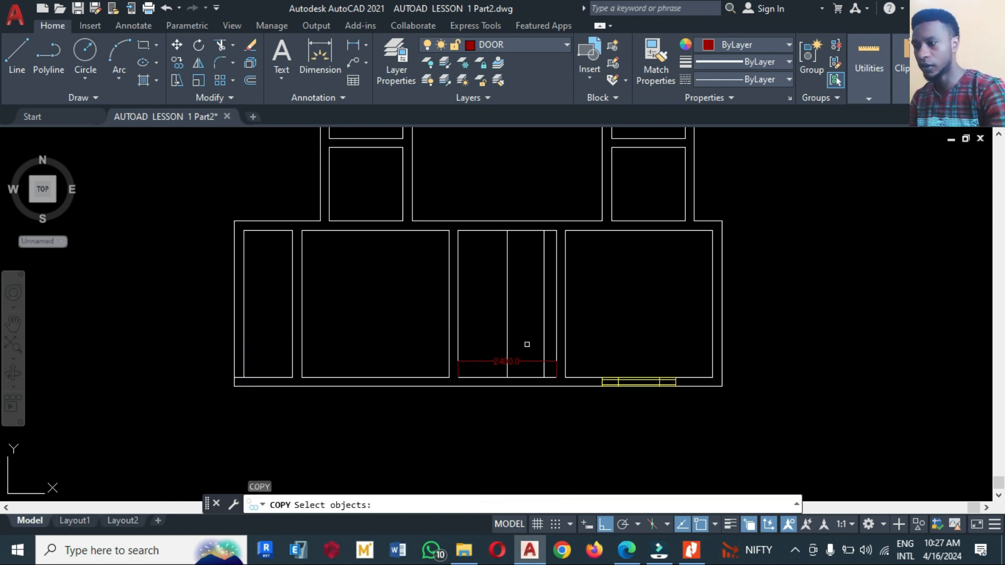
pyautogui.press('Escape')
# Step: Copy the lower-right room's window by its upper-right corner to where the 900 offset line meets the narrow room's bottom wall
pyautogui.write('cp')
pyautogui.press('Return')
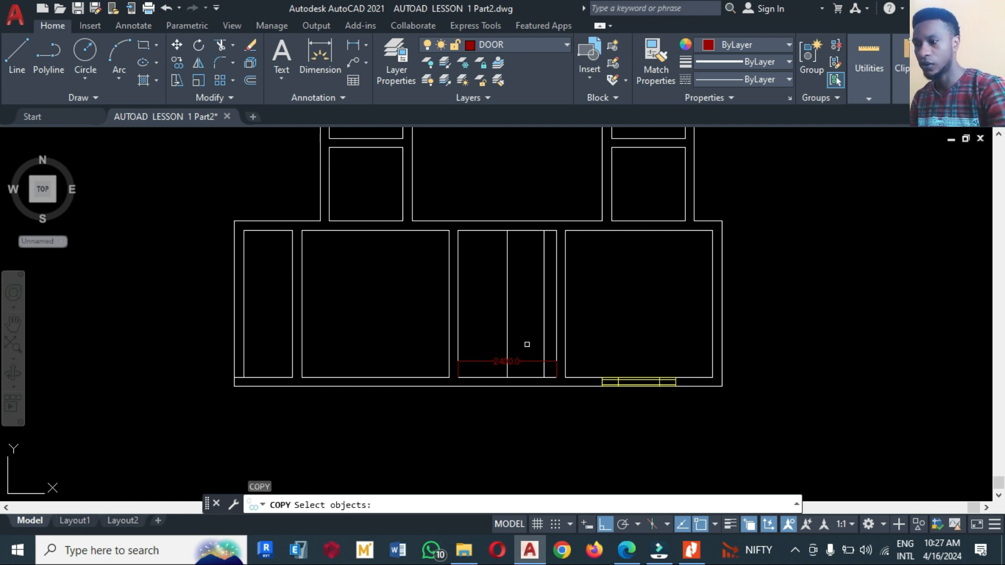
pyautogui.click(599, 363)
pyautogui.click(679, 393)
pyautogui.press('Return')
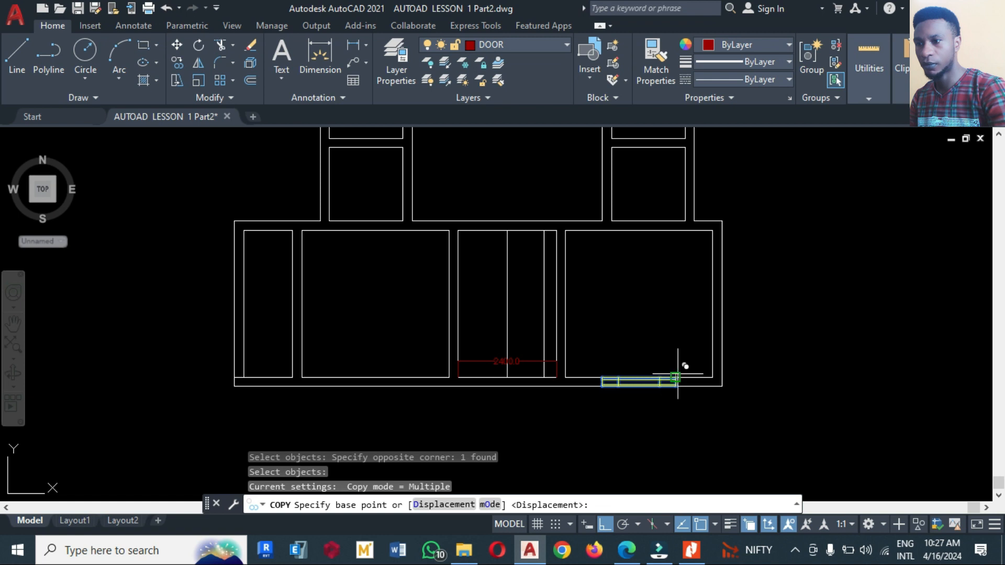
pyautogui.click(676, 376)
pyautogui.click(548, 369)
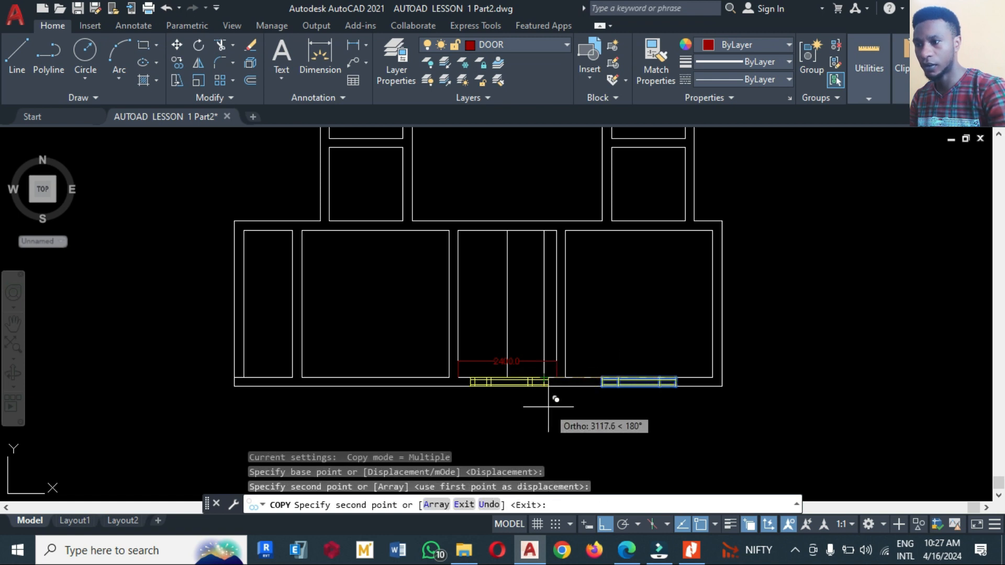
pyautogui.press('Escape')
# Step: Erase the width dimension, the centre line and the 900 offset guide line from the narrow bottom room
pyautogui.write('e')
pyautogui.press('Return')
pyautogui.click(524, 375)
pyautogui.click(495, 342)
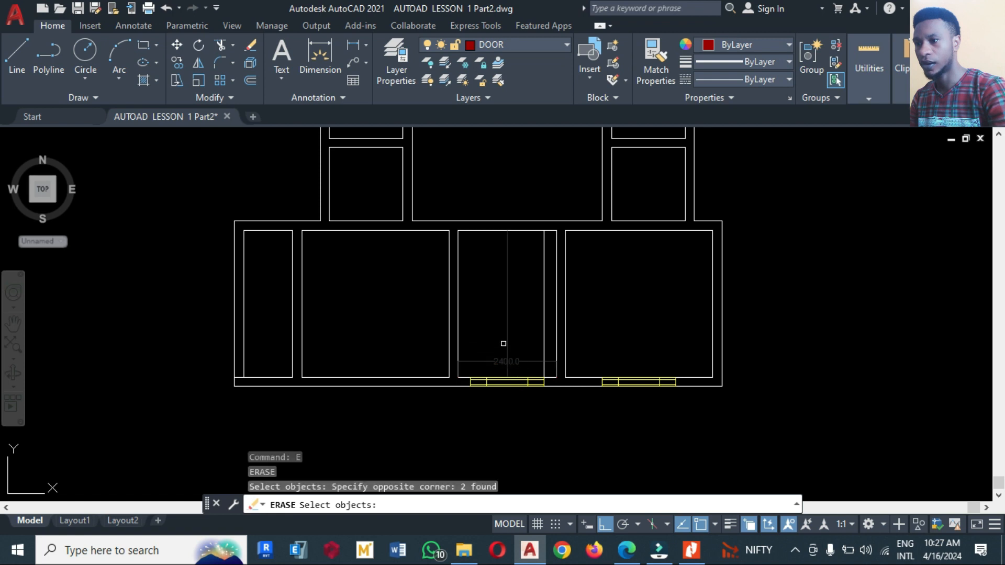
pyautogui.click(543, 336)
pyautogui.press('Return')
# Step: Compare the door and window positions in the plan view1 PDF with the AutoCAD floor plan and the loose symbols beside it
pyautogui.scroll(-2, 641, 361)
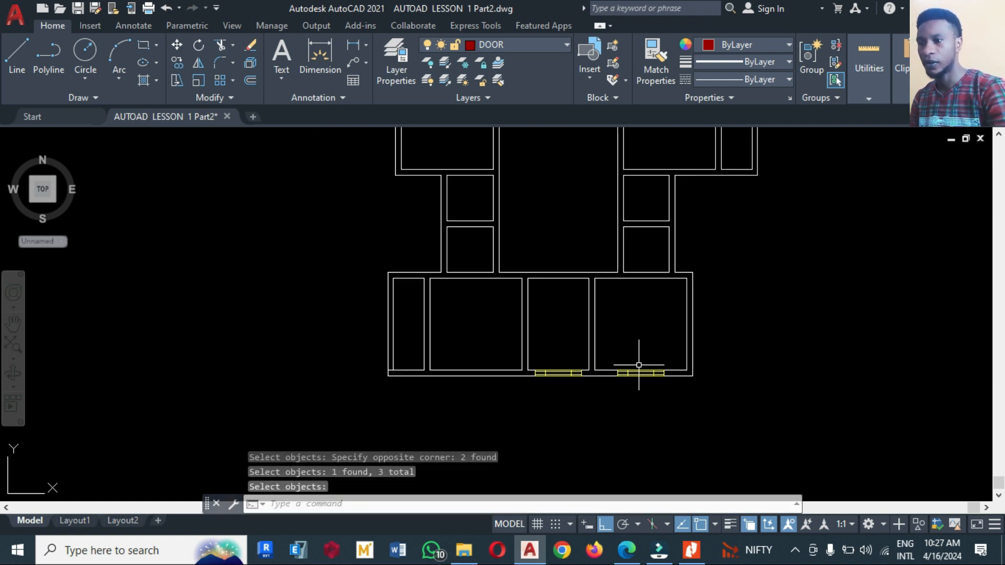
pyautogui.scroll(-2, 508, 431)
pyautogui.scroll(-2, 556, 406)
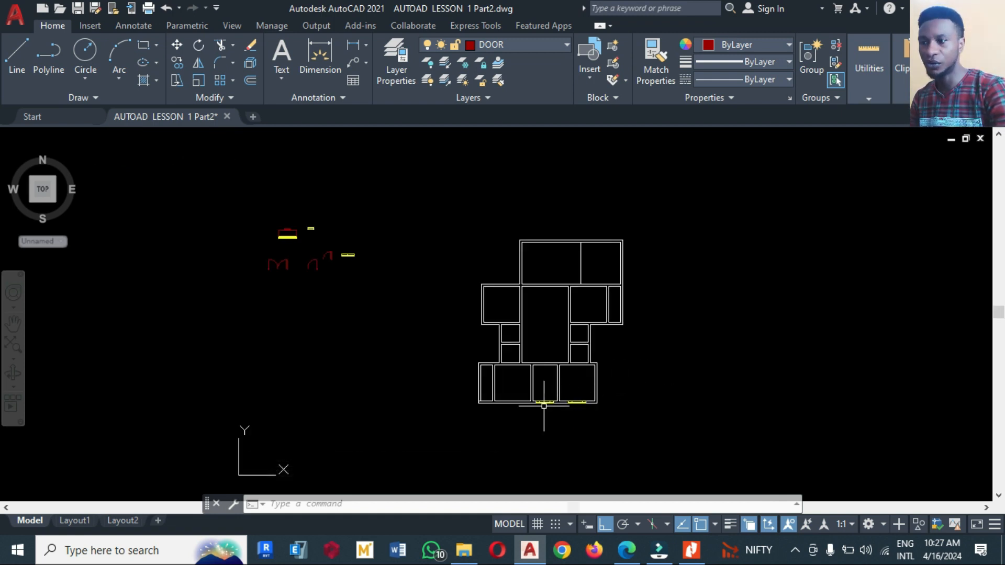
pyautogui.scroll(4, 544, 404)
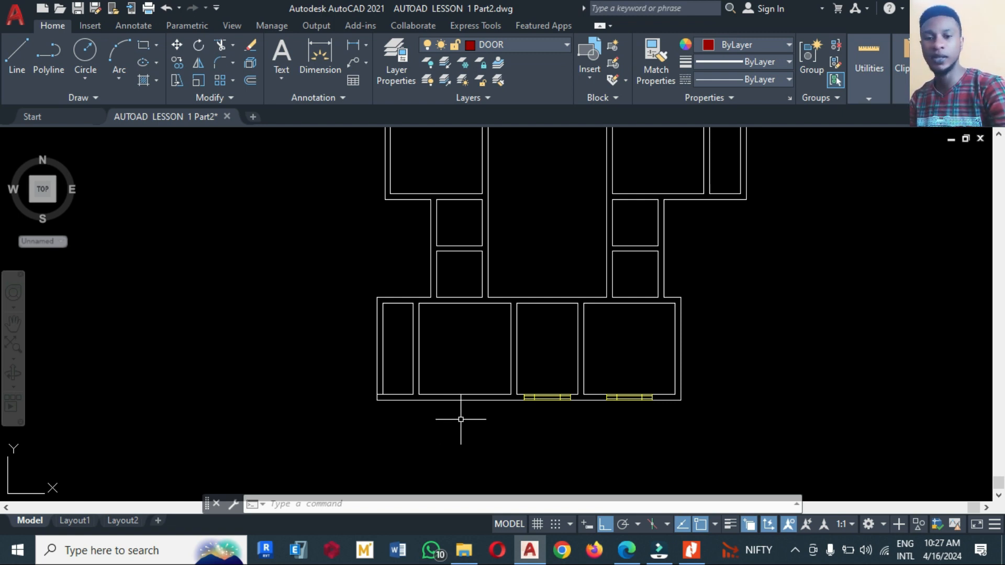
pyautogui.scroll(-3, 514, 405)
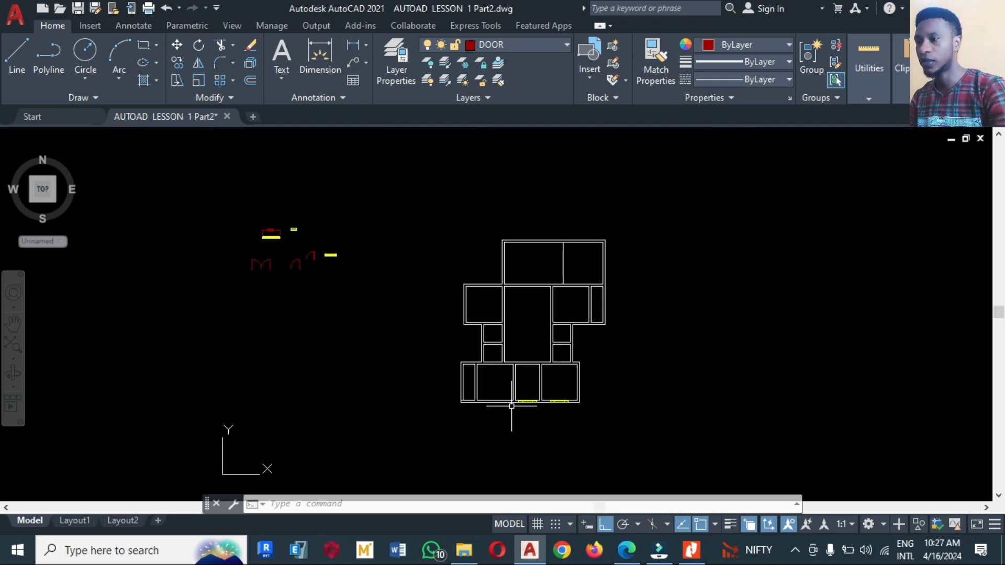
pyautogui.click(687, 554)
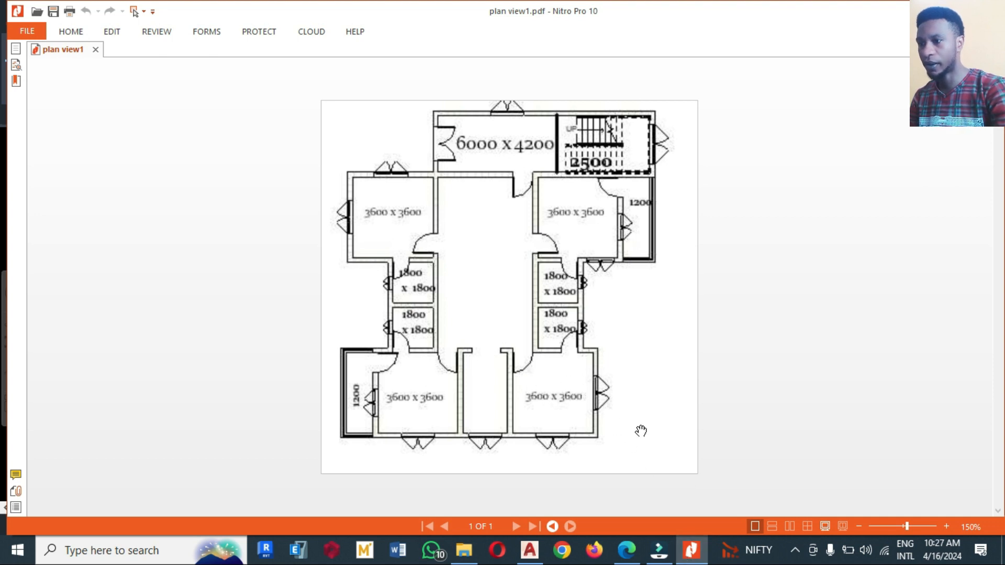
pyautogui.click(686, 554)
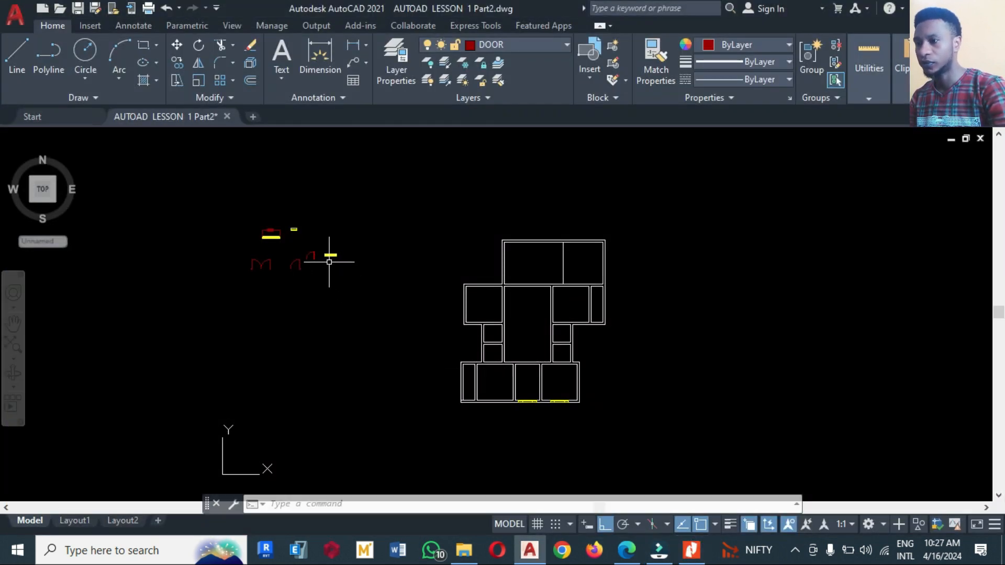
pyautogui.click(691, 550)
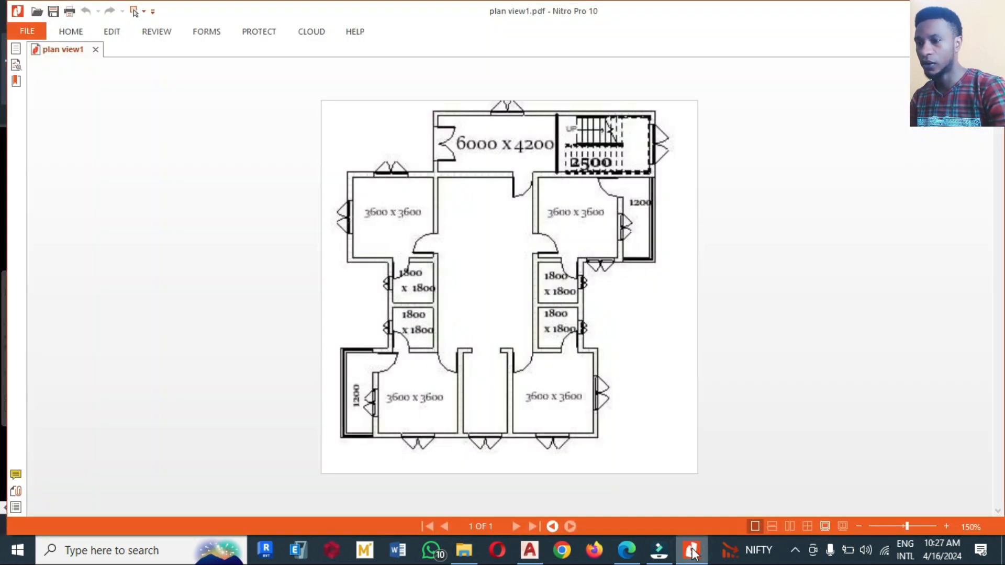
pyautogui.click(691, 550)
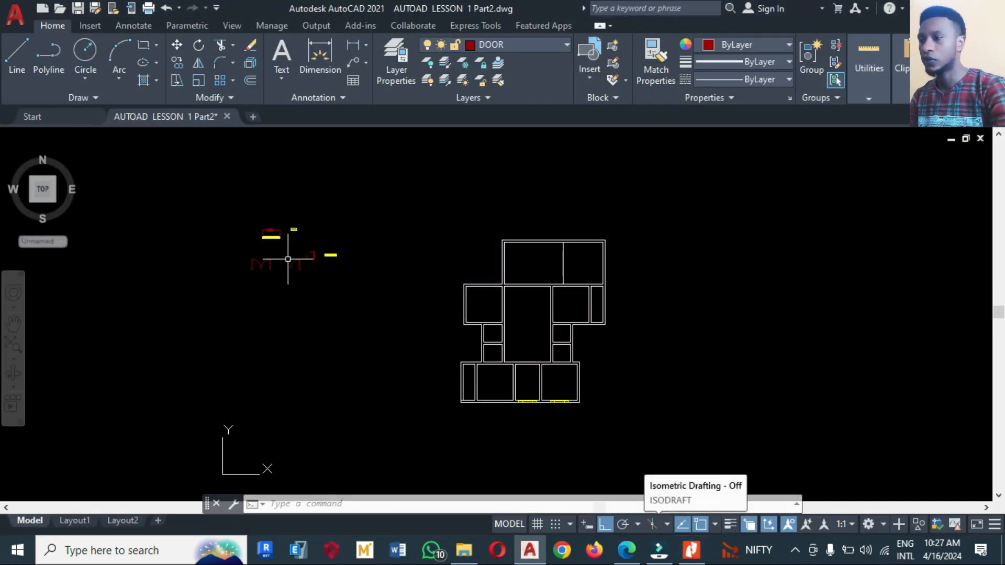
pyautogui.scroll(4, 288, 259)
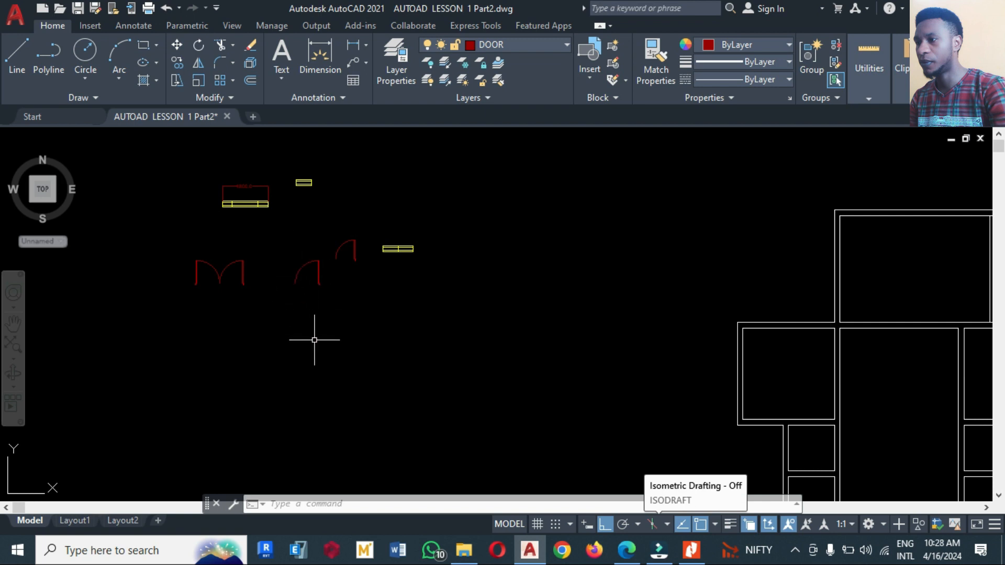
pyautogui.write('cco')
pyautogui.press('Return')
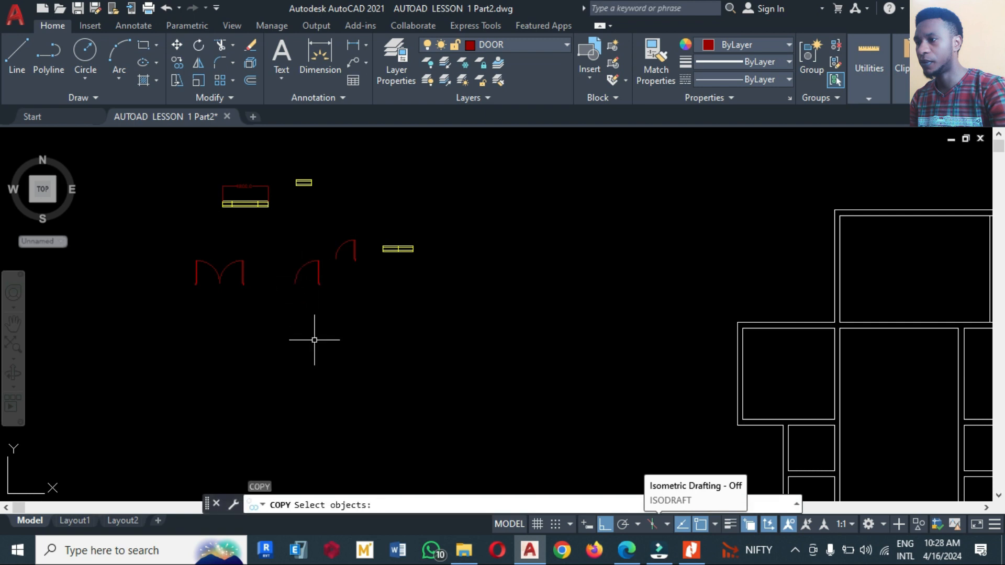
pyautogui.press('Escape')
# Step: Copy the larger single-door symbol by its hinge corner to the lower-right corner of the large central hall
pyautogui.write('co')
pyautogui.press('Return')
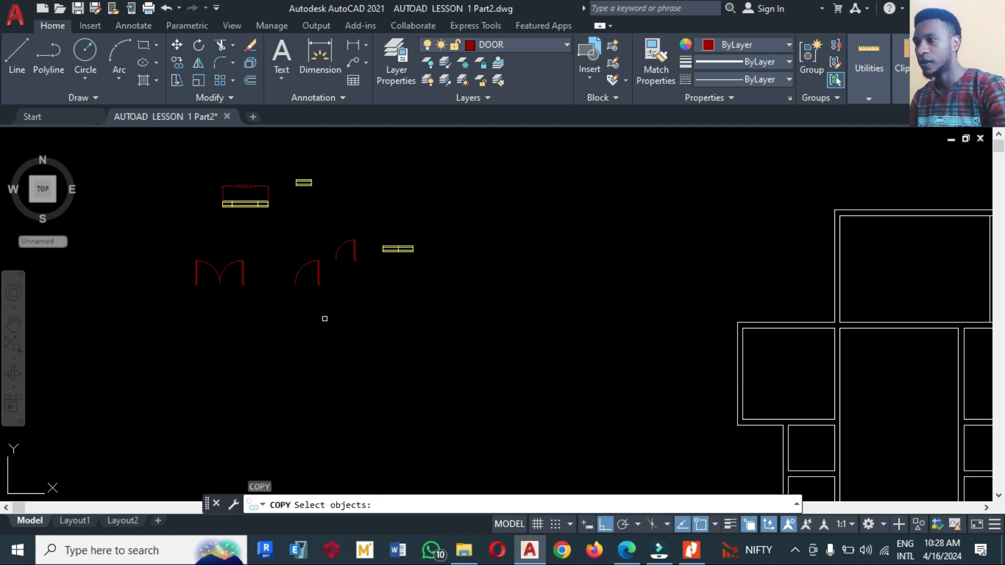
pyautogui.click(325, 318)
pyautogui.click(280, 257)
pyautogui.press('Return')
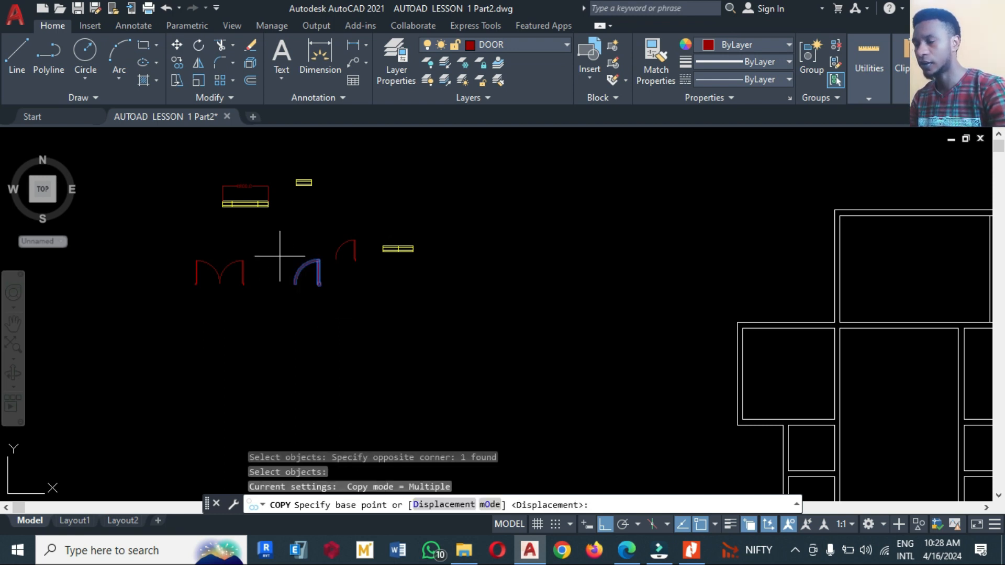
pyautogui.scroll(3, 300, 267)
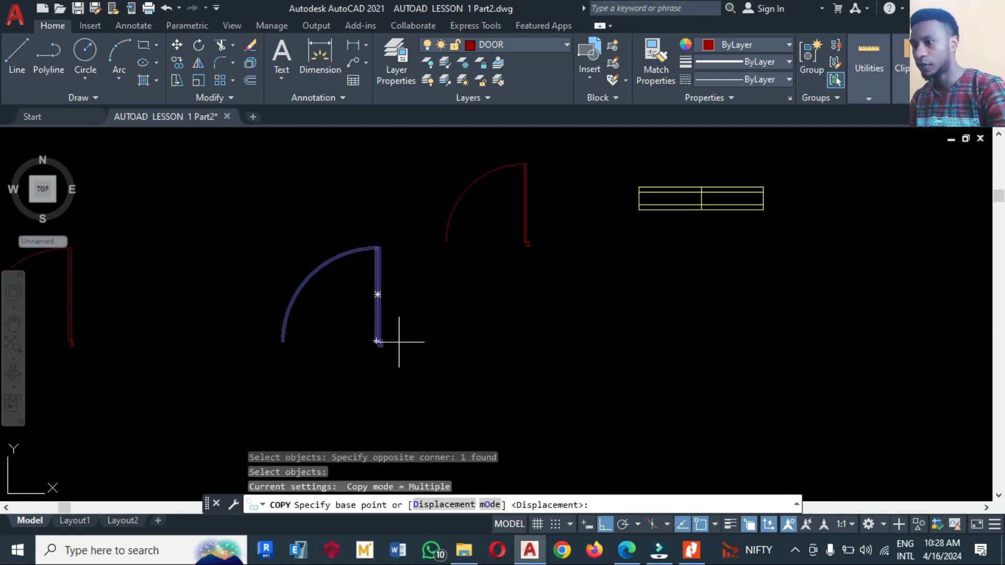
pyautogui.click(379, 341)
pyautogui.scroll(-5, 294, 238)
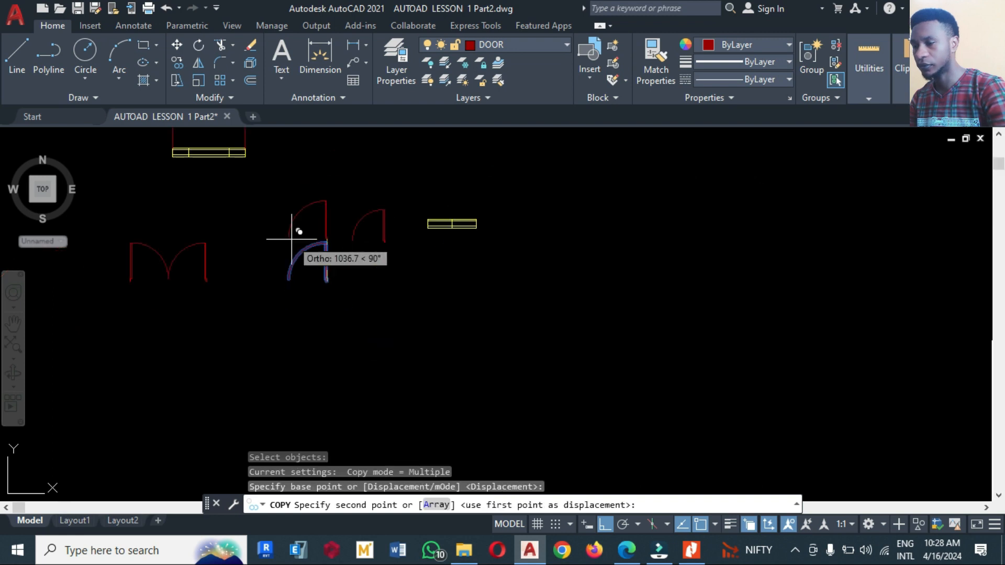
pyautogui.scroll(-3, 291, 239)
pyautogui.scroll(5, 550, 340)
pyautogui.scroll(2, 549, 340)
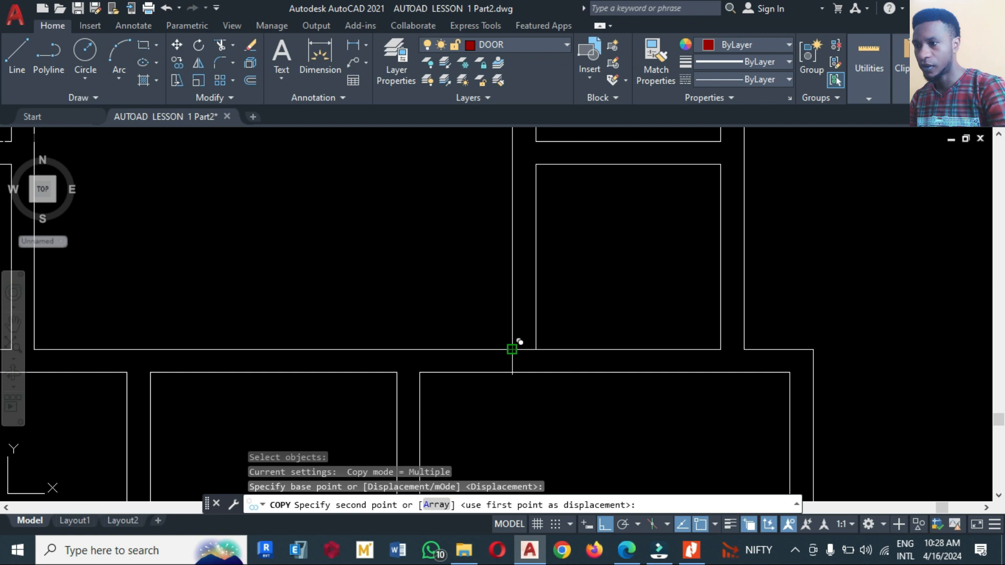
pyautogui.click(512, 349)
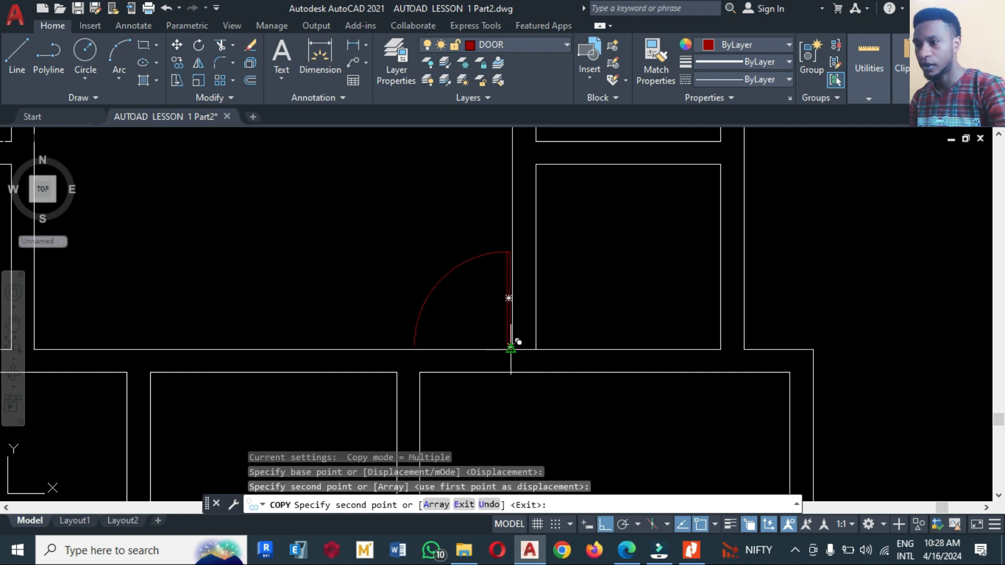
pyautogui.press('Return')
pyautogui.scroll(-5, 512, 313)
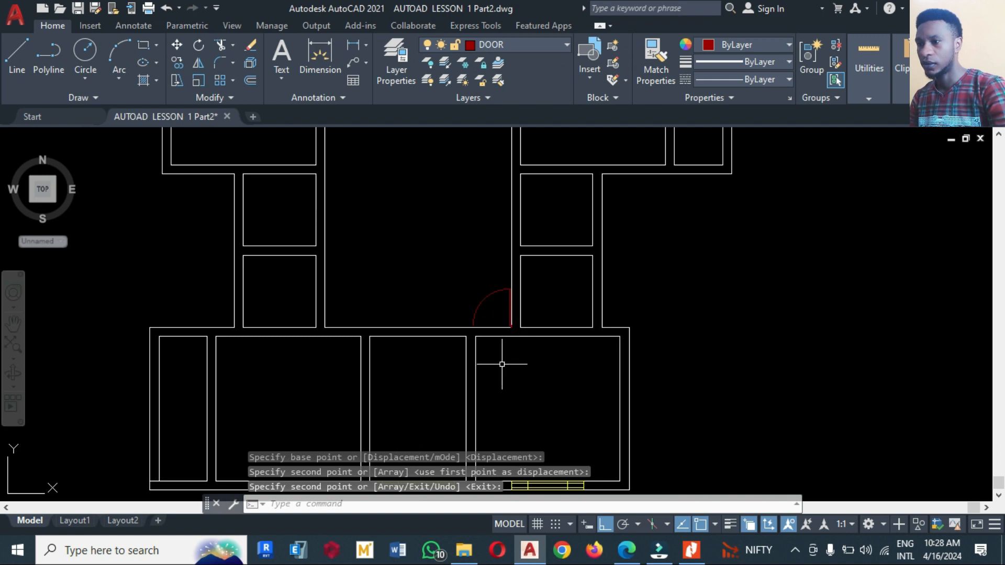
pyautogui.write('m')
pyautogui.press('Return')
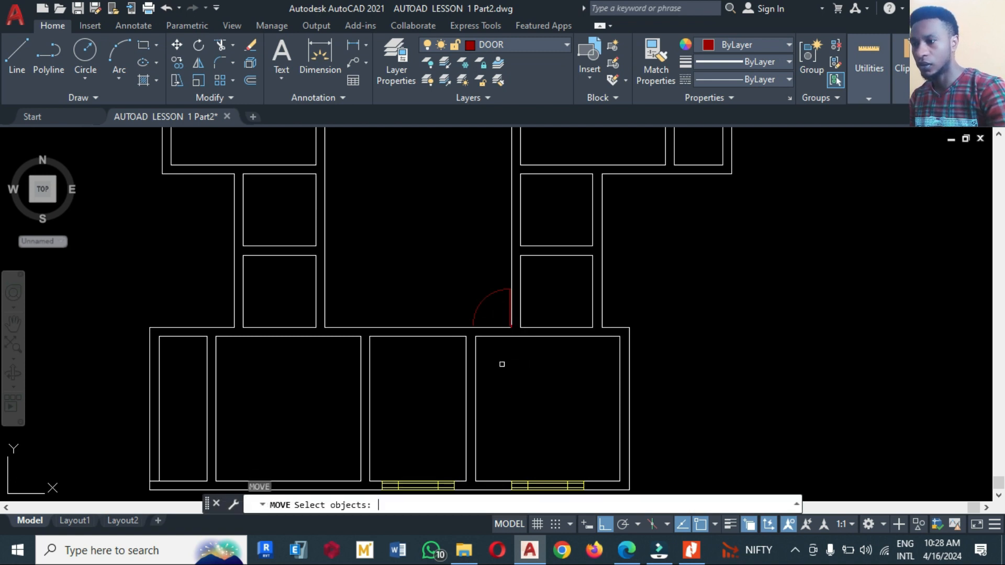
pyautogui.scroll(4, 496, 319)
pyautogui.click(496, 319)
pyautogui.click(435, 231)
pyautogui.press('Return')
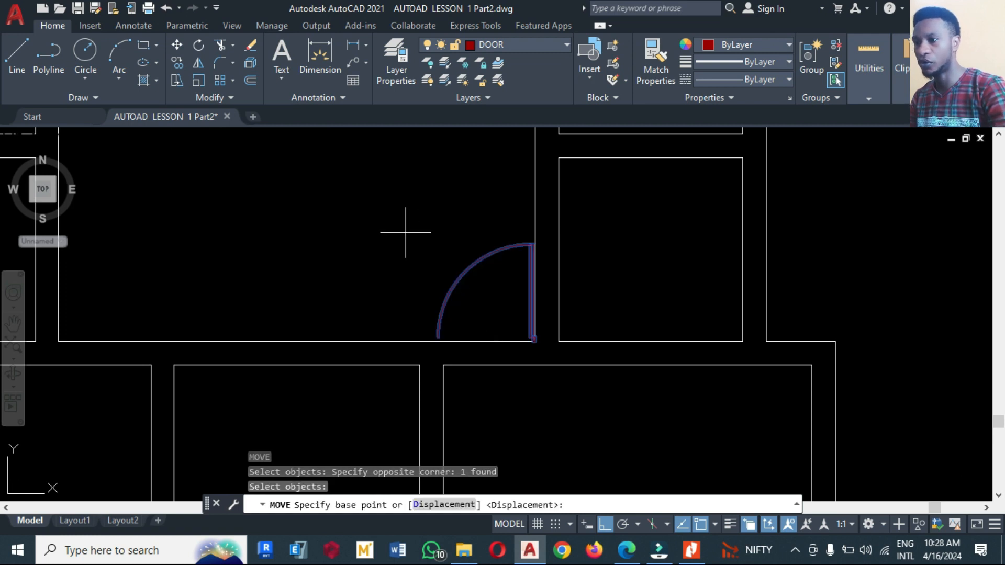
pyautogui.press('Escape')
# Step: Mirror the hall's door downward about a horizontal line through its hinge end, keeping the original door
pyautogui.write('mi')
pyautogui.press('Return')
pyautogui.click(489, 290)
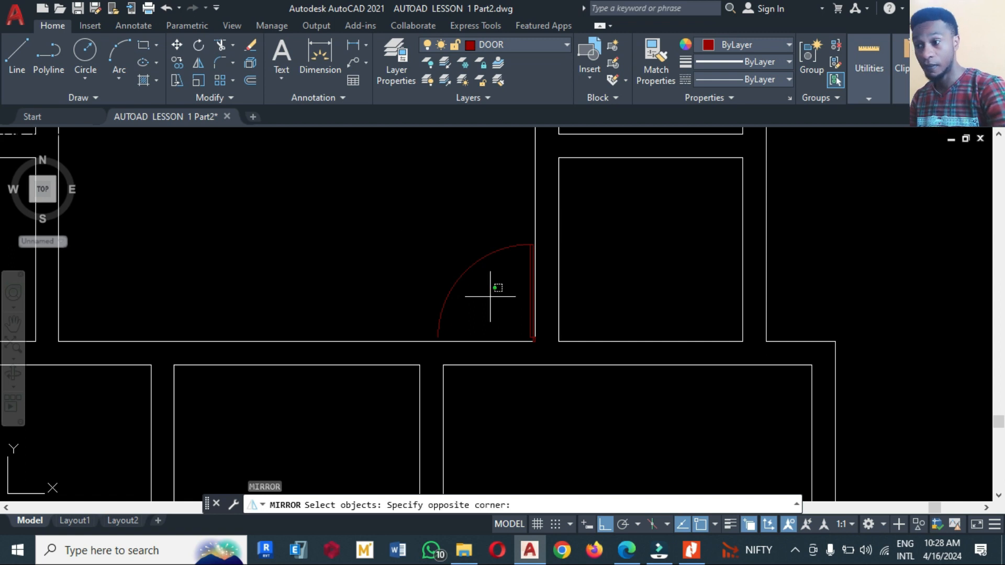
pyautogui.click(400, 200)
pyautogui.press('Return')
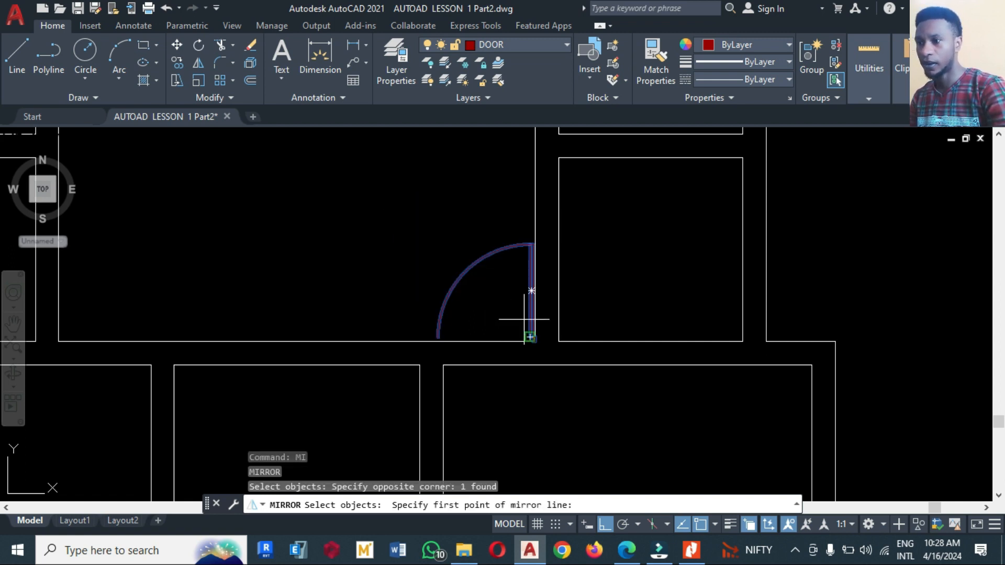
pyautogui.click(533, 339)
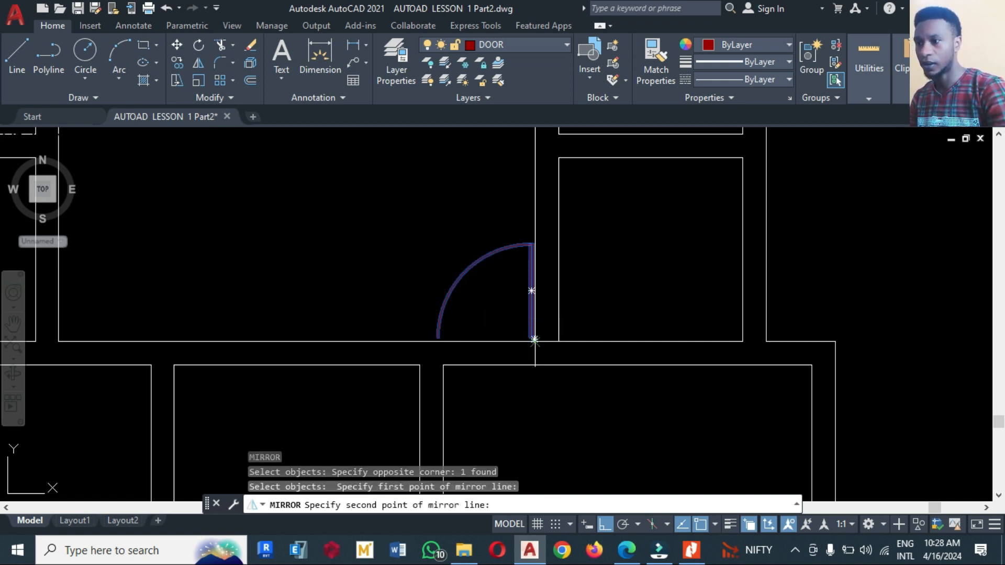
pyautogui.click(697, 332)
pyautogui.press('Return')
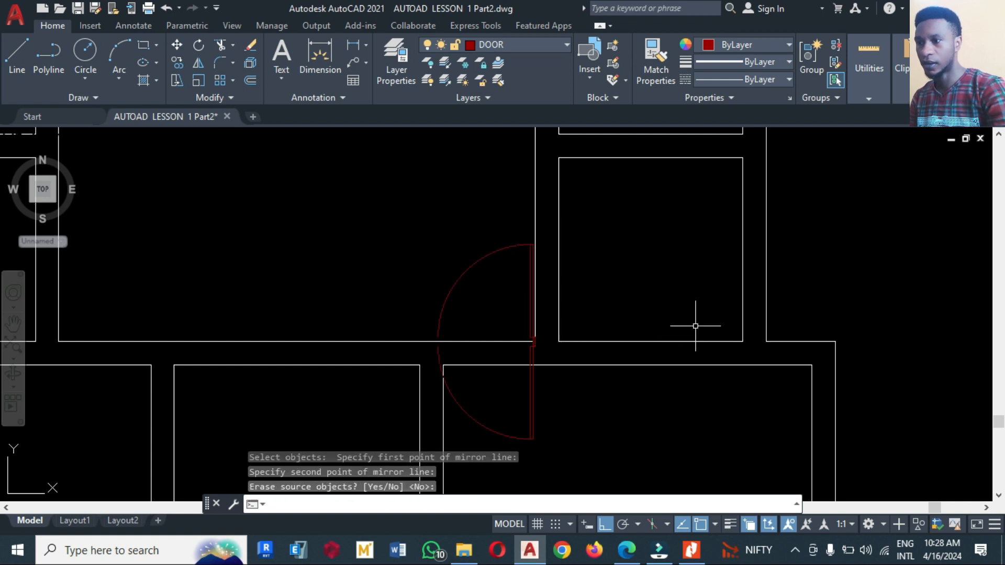
# Step: Move the upper door of the mirrored pair horizontally away from the hall's lower-right corner, toward the left along the bottom wall
pyautogui.write('m')
pyautogui.press('Return')
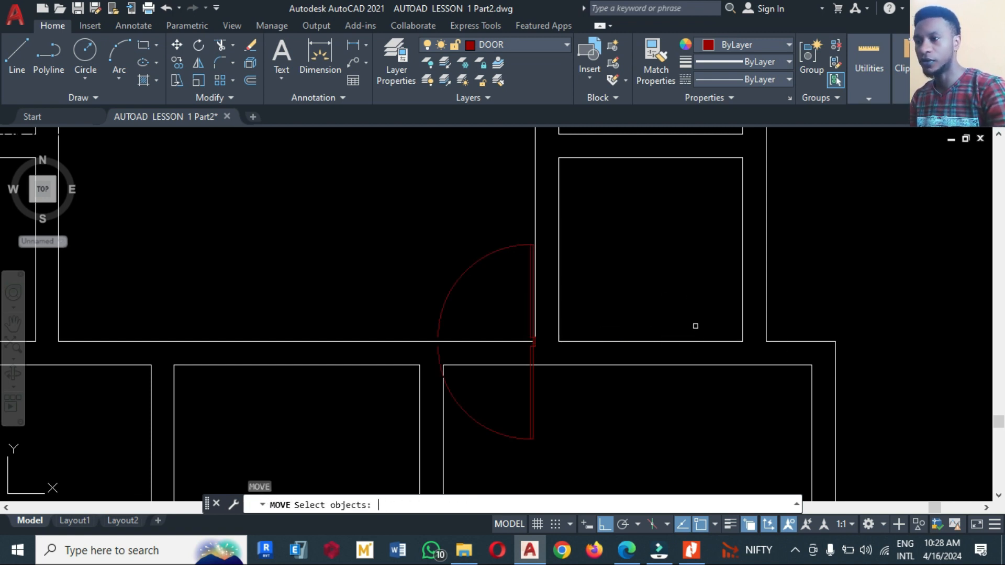
pyautogui.click(471, 300)
pyautogui.click(444, 289)
pyautogui.click(423, 278)
pyautogui.click(457, 296)
pyautogui.click(466, 302)
pyautogui.click(426, 281)
pyautogui.press('Return')
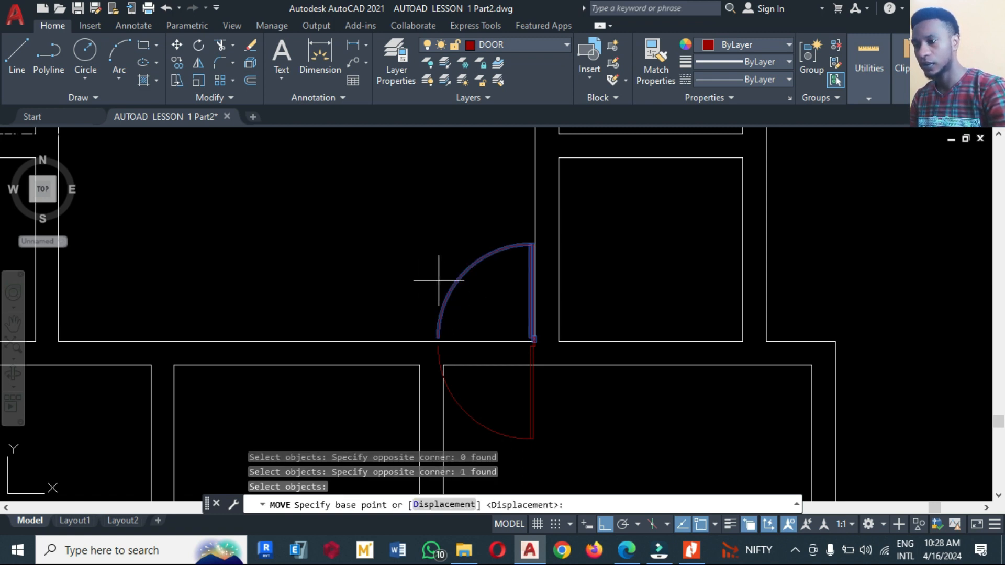
pyautogui.click(439, 281)
pyautogui.click(202, 269)
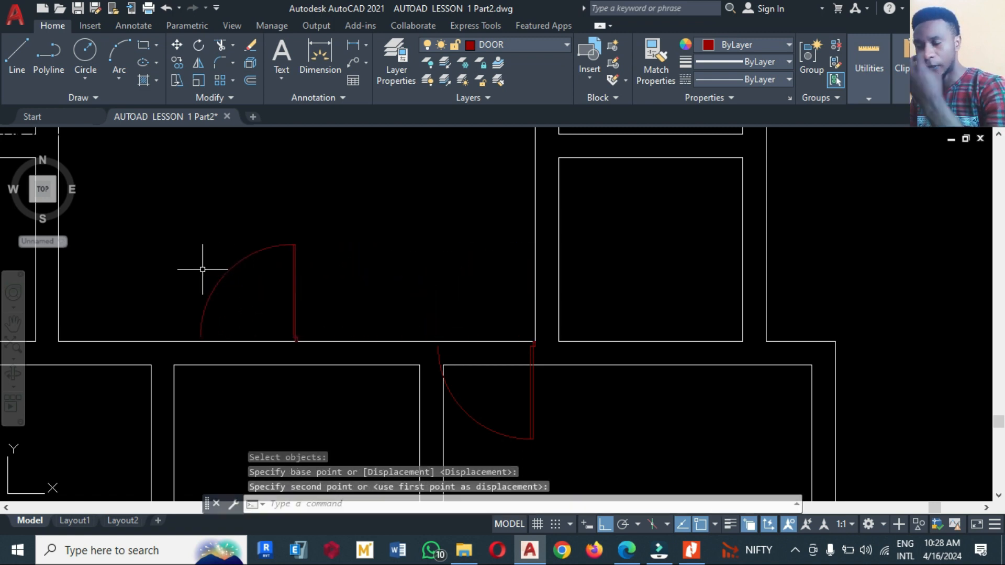
pyautogui.scroll(-2, 453, 209)
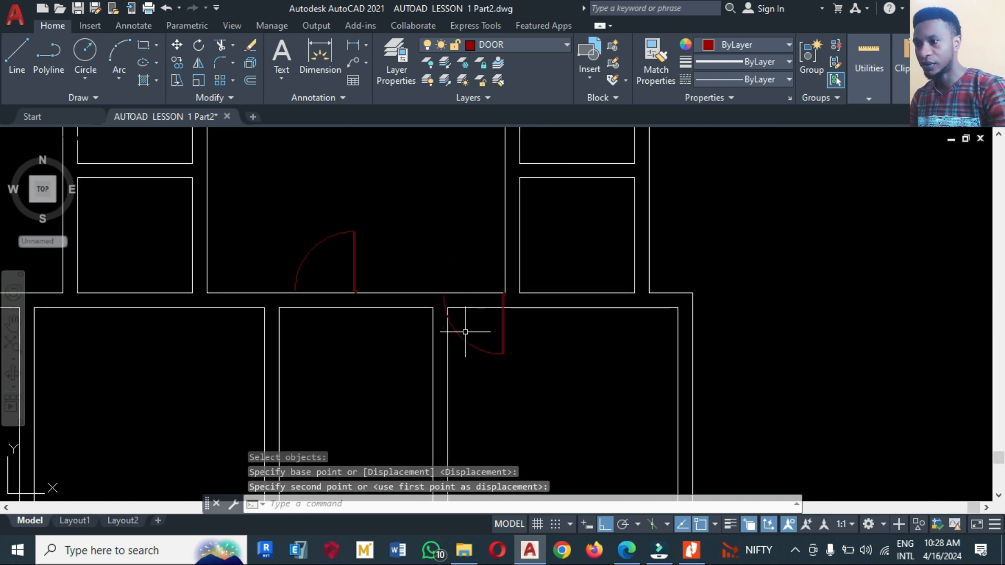
pyautogui.scroll(2, 465, 332)
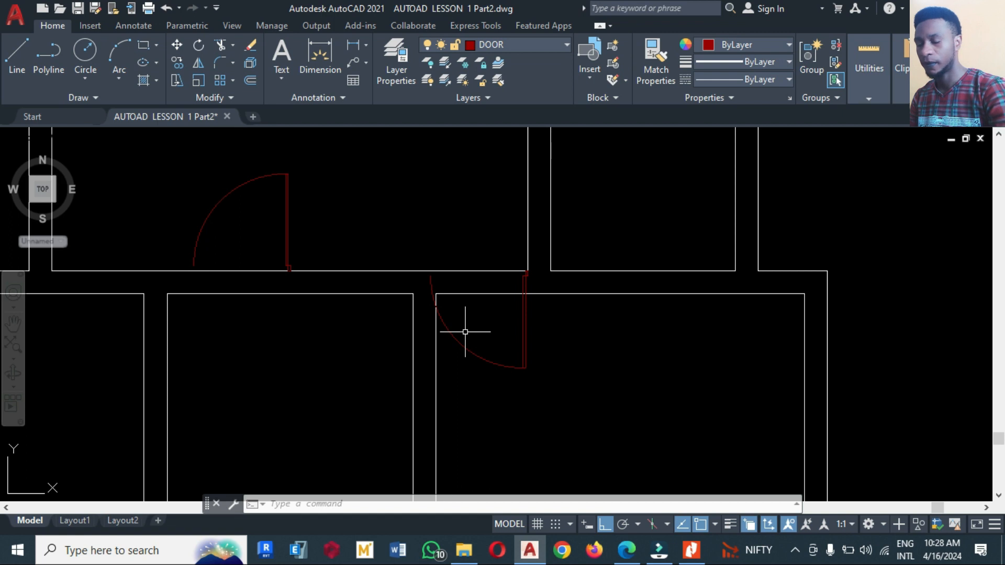
pyautogui.write('m')
pyautogui.press('space')
pyautogui.click(544, 370)
pyautogui.click(505, 343)
pyautogui.press('Return')
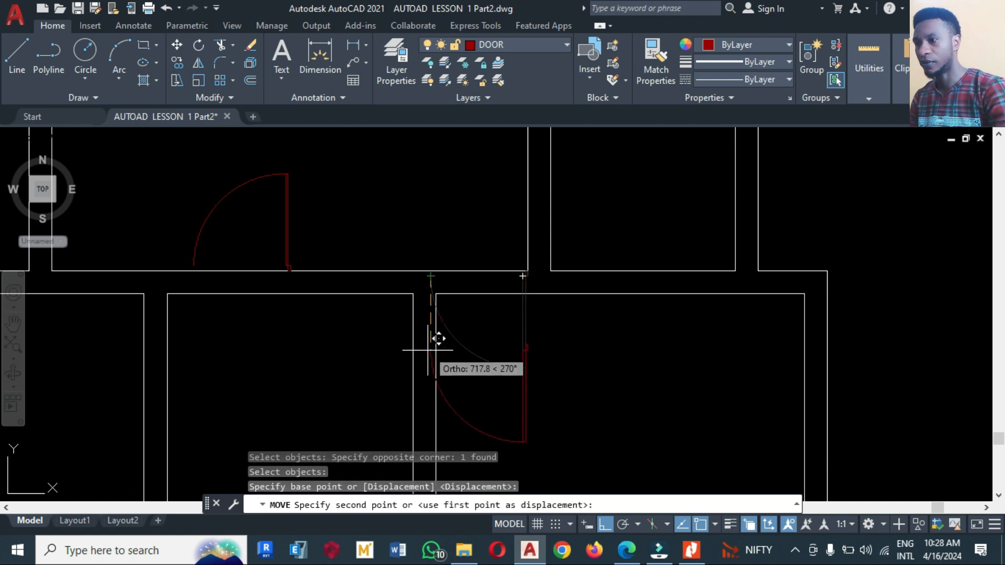
pyautogui.press('Escape')
# Step: Mirror the downward-swinging door about a vertical line through its arc's free end, erasing the original
pyautogui.write('mi')
pyautogui.press('Return')
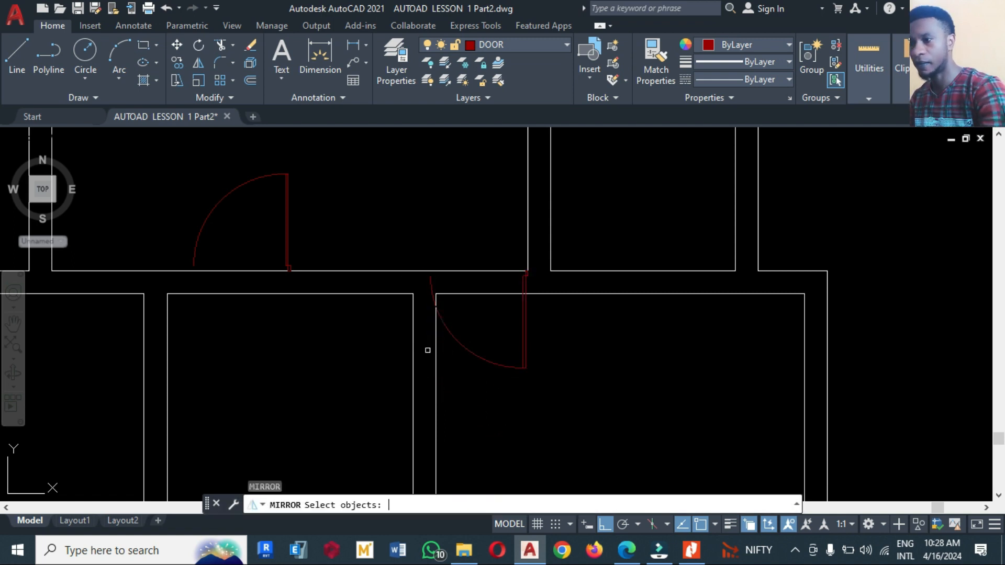
pyautogui.click(460, 345)
pyautogui.press('Return')
pyautogui.click(430, 276)
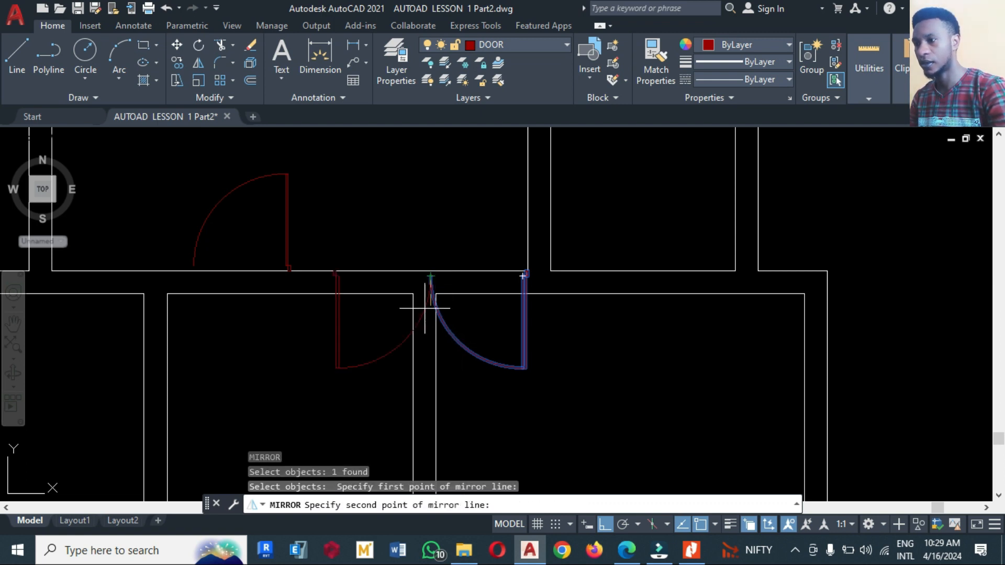
pyautogui.click(424, 329)
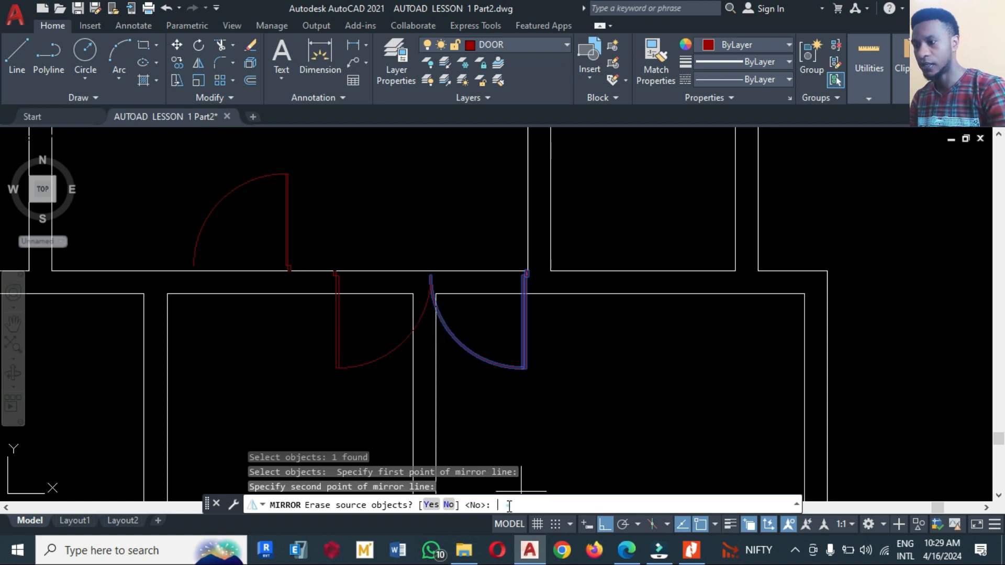
pyautogui.write('yes')
pyautogui.press('Return')
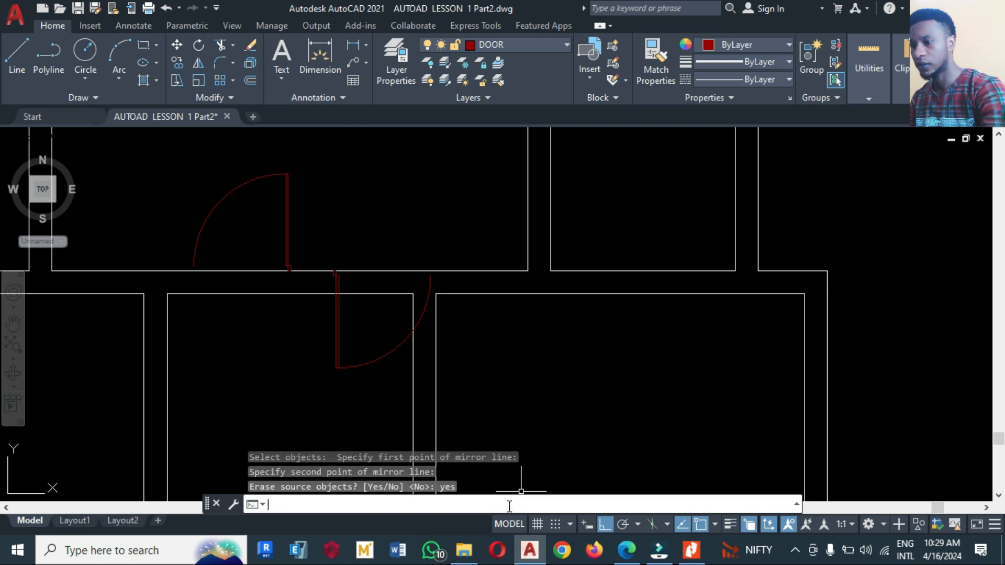
# Step: Move the mirrored door by its hinge corner to the right along the hall's bottom wall line, near the lower-right room's upper-left corner
pyautogui.write('m')
pyautogui.press('Return')
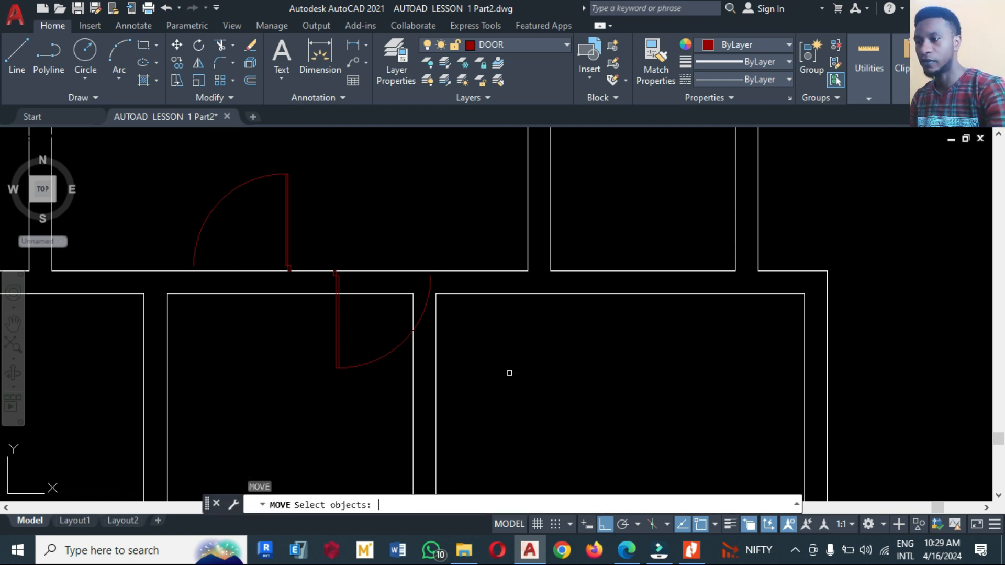
pyautogui.click(381, 367)
pyautogui.click(317, 340)
pyautogui.press('Return')
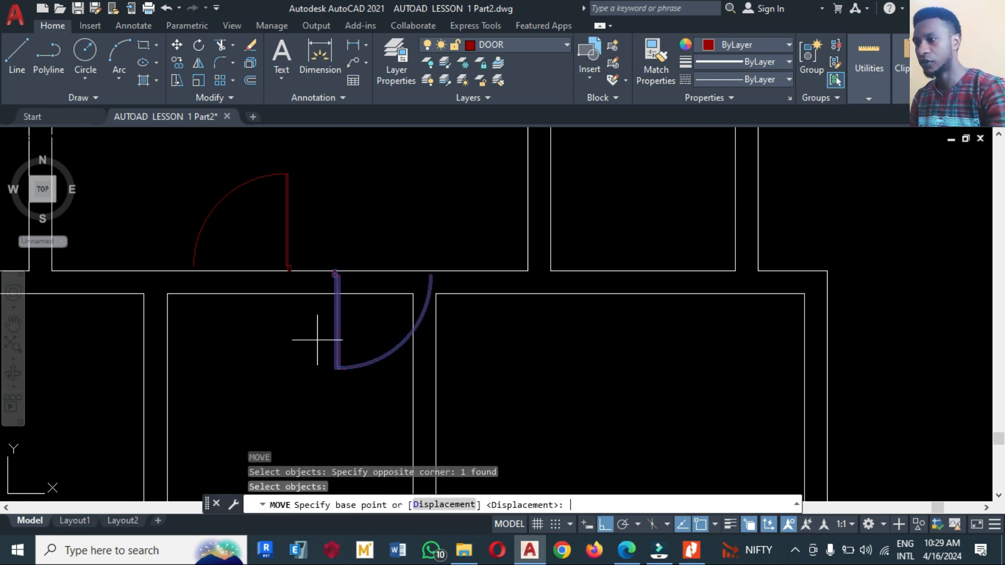
pyautogui.click(334, 273)
pyautogui.click(432, 271)
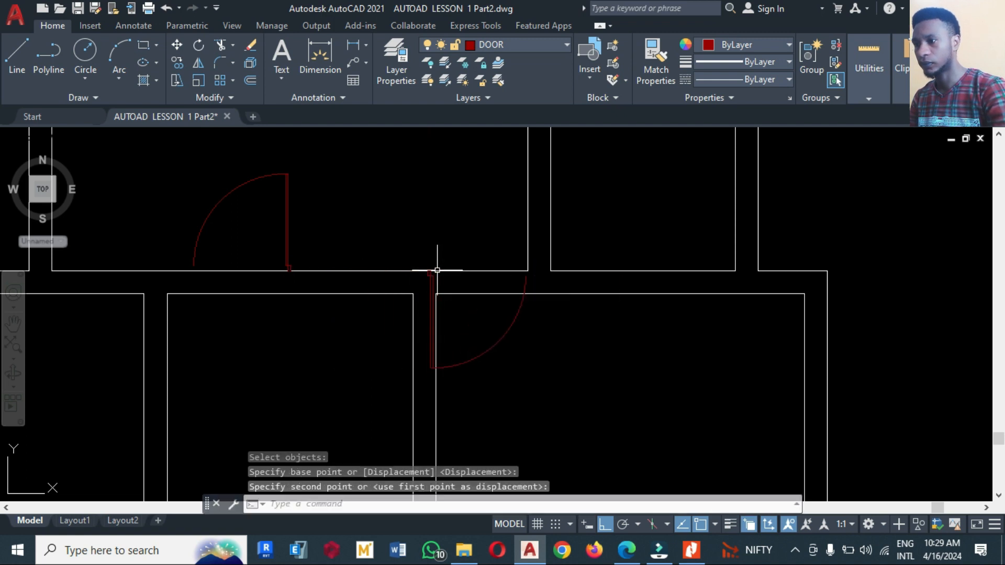
# Step: Shift the mirrored door slightly further right so its leaf lies just inside the lower-right room's left wall
pyautogui.scroll(4, 491, 289)
pyautogui.write('m')
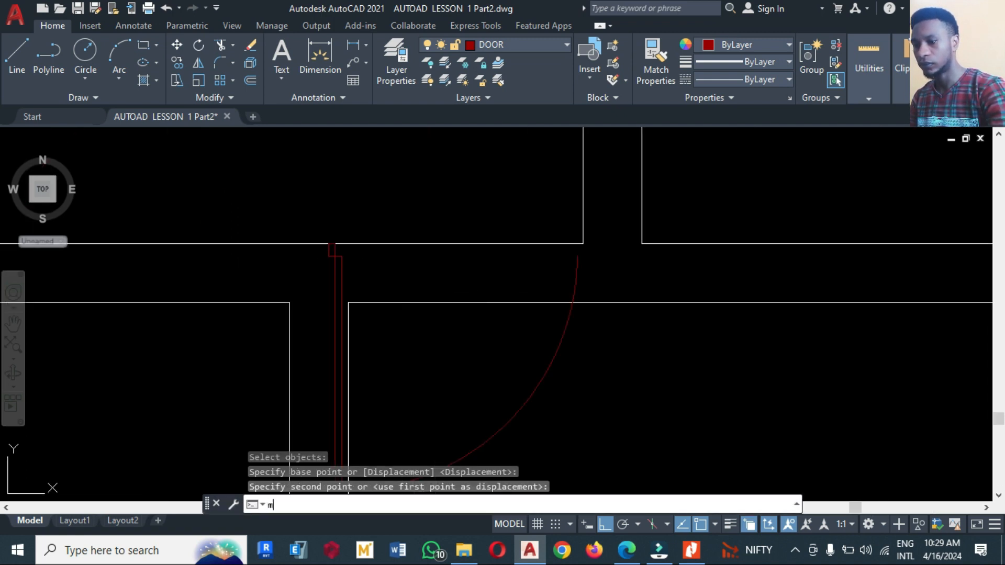
pyautogui.press('Return')
pyautogui.click(390, 312)
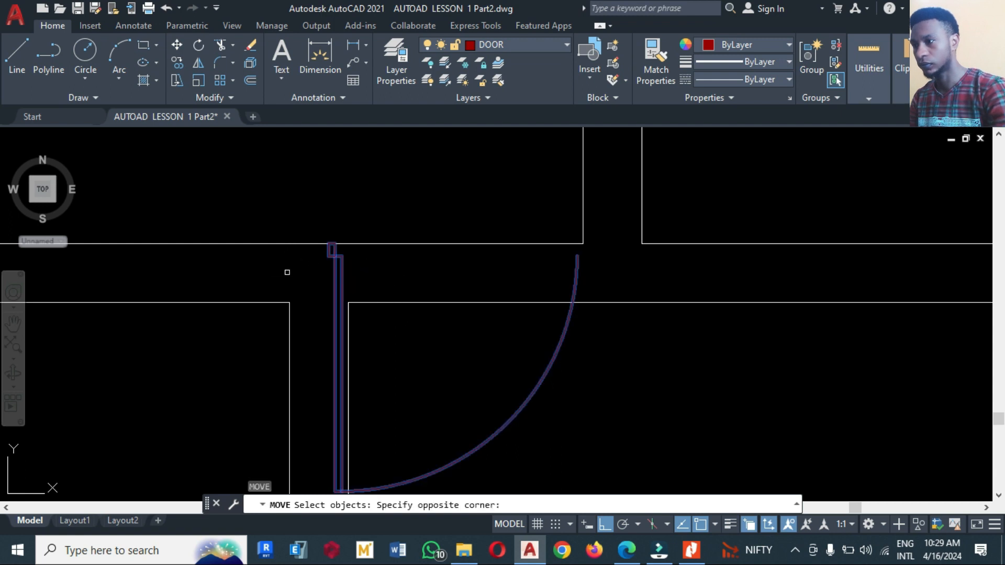
pyautogui.click(286, 272)
pyautogui.press('Return')
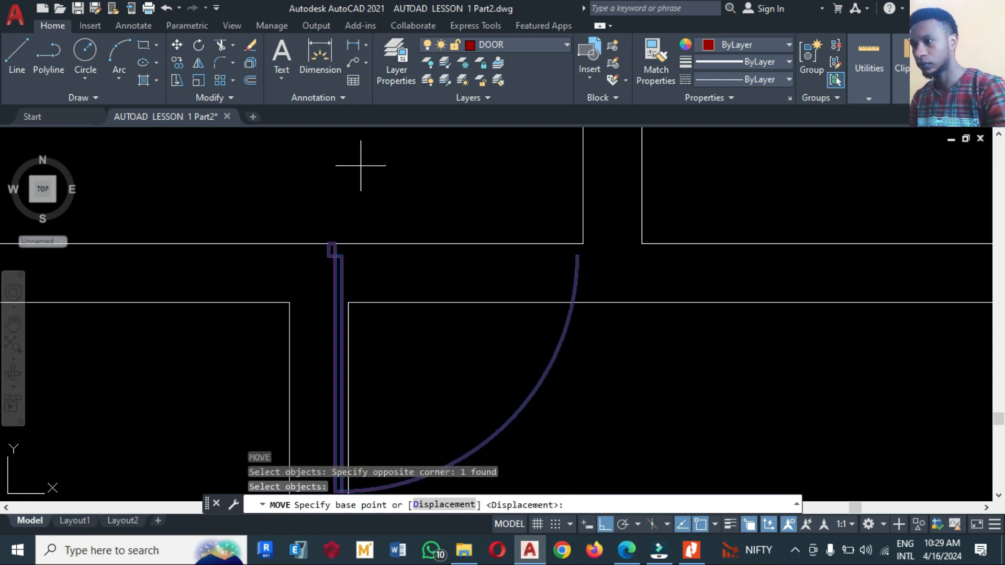
pyautogui.click(357, 167)
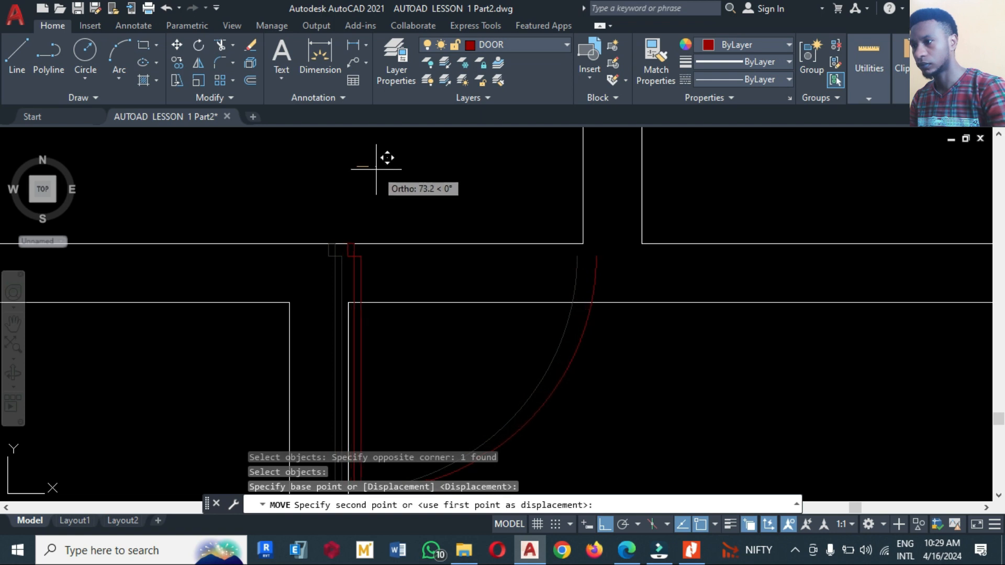
pyautogui.click(379, 168)
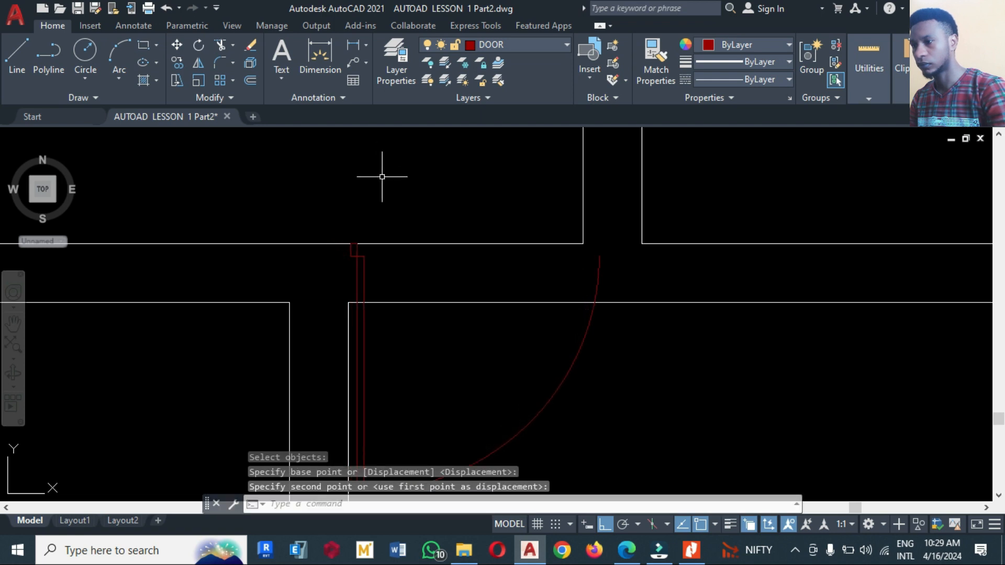
# Step: Dimension the horizontal opening width between the hall's lower-right corner and the lower-right room's upper-left corner
pyautogui.scroll(-4, 452, 298)
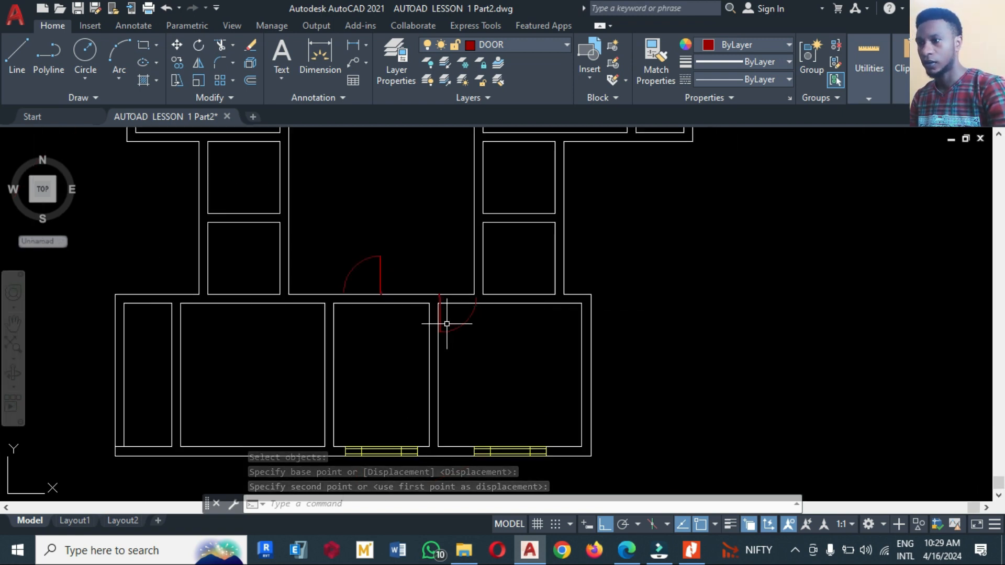
pyautogui.scroll(2, 446, 323)
pyautogui.scroll(-2, 482, 298)
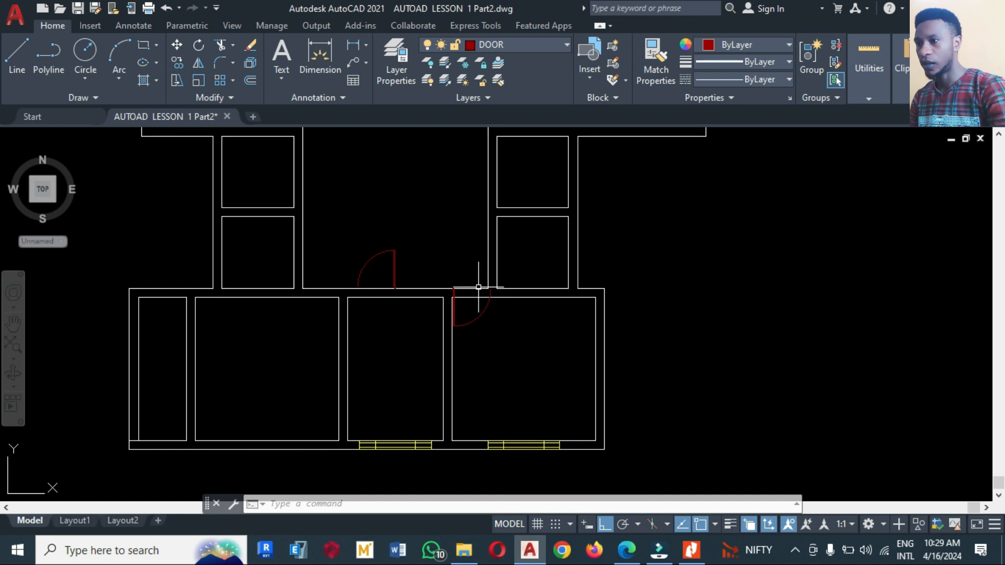
pyautogui.scroll(3, 477, 283)
pyautogui.scroll(2, 487, 303)
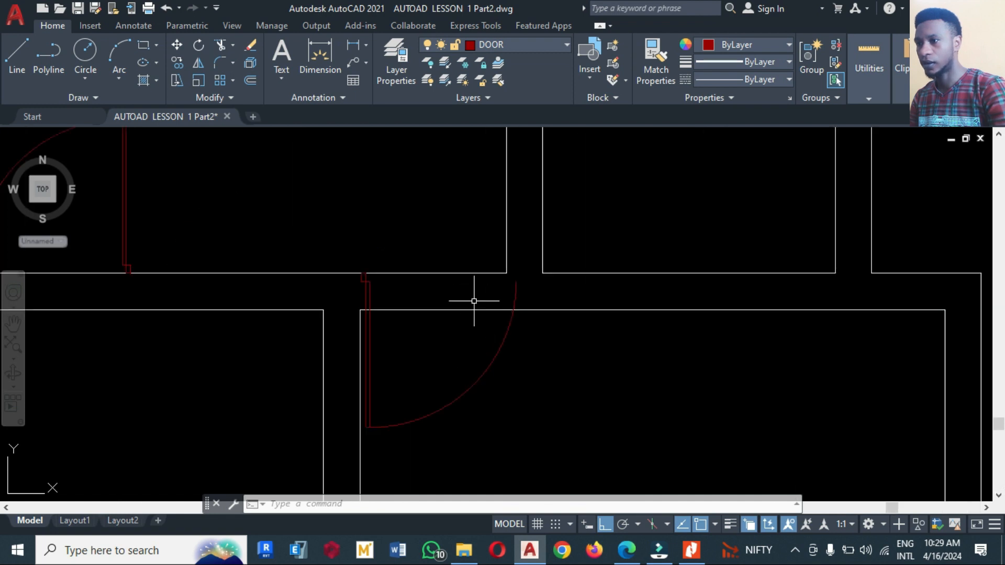
pyautogui.click(355, 47)
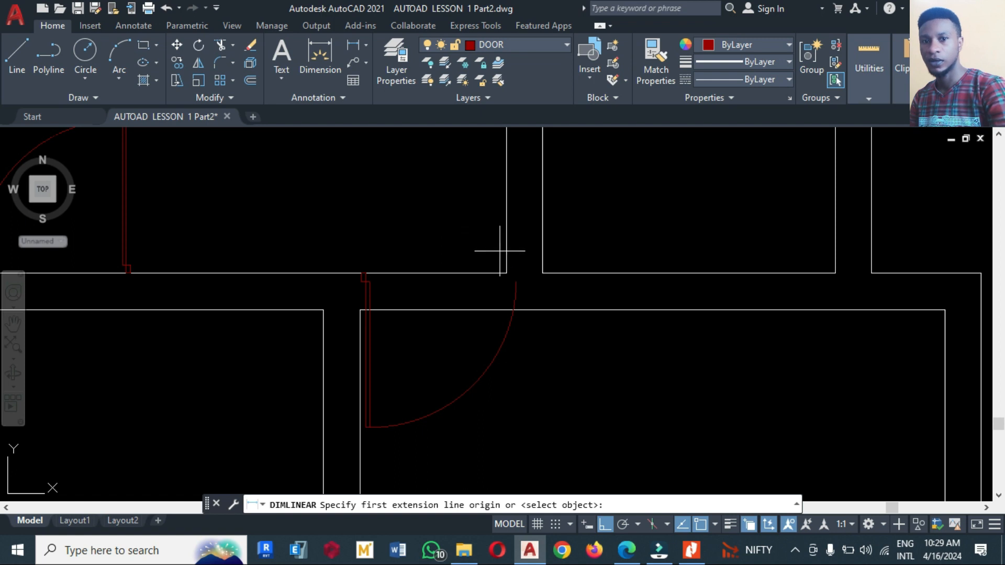
pyautogui.click(505, 272)
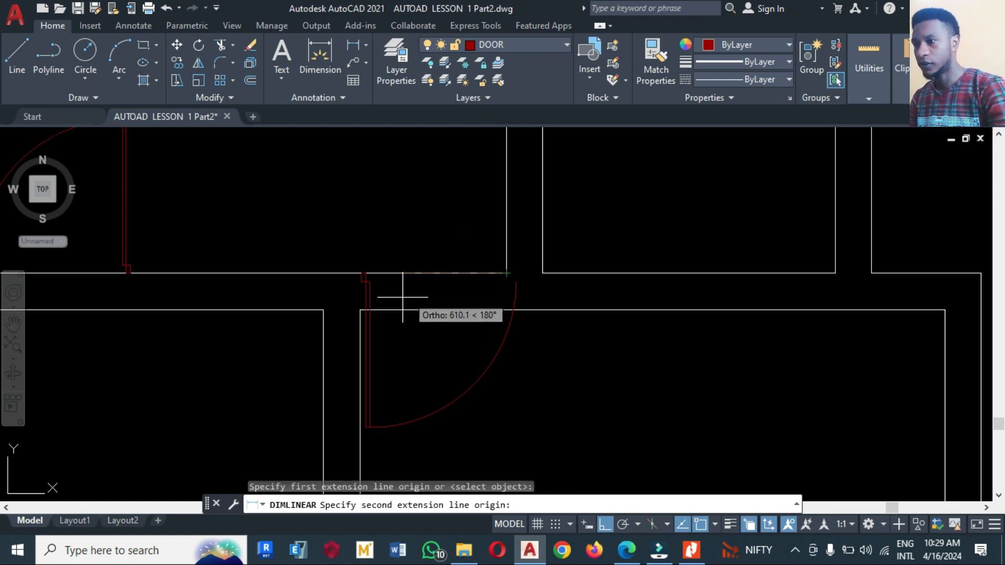
pyautogui.click(359, 309)
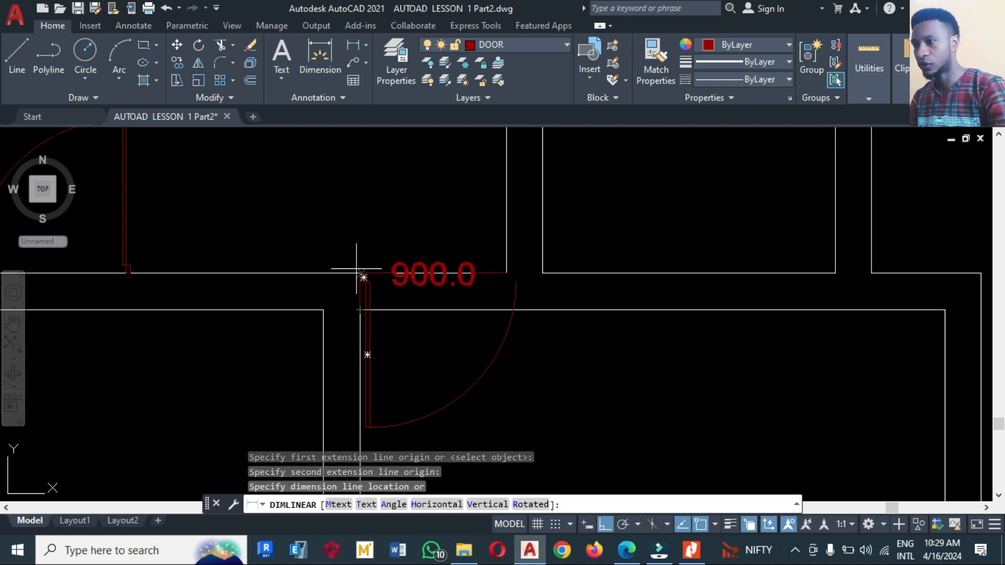
pyautogui.click(353, 207)
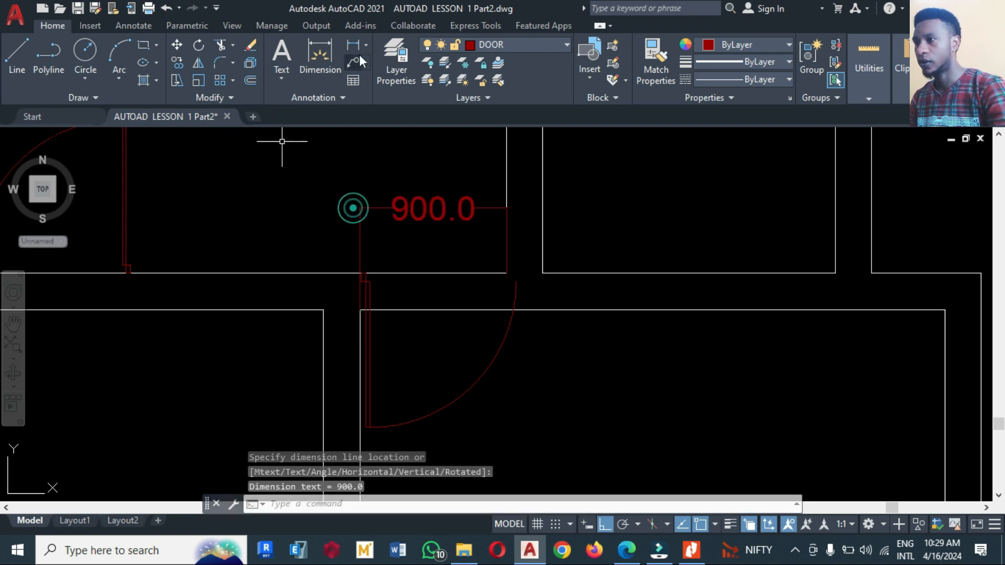
# Step: Explode the mirrored door symbol and stretch its swing arc's free end inward, short of the hall's corner
pyautogui.click(516, 295)
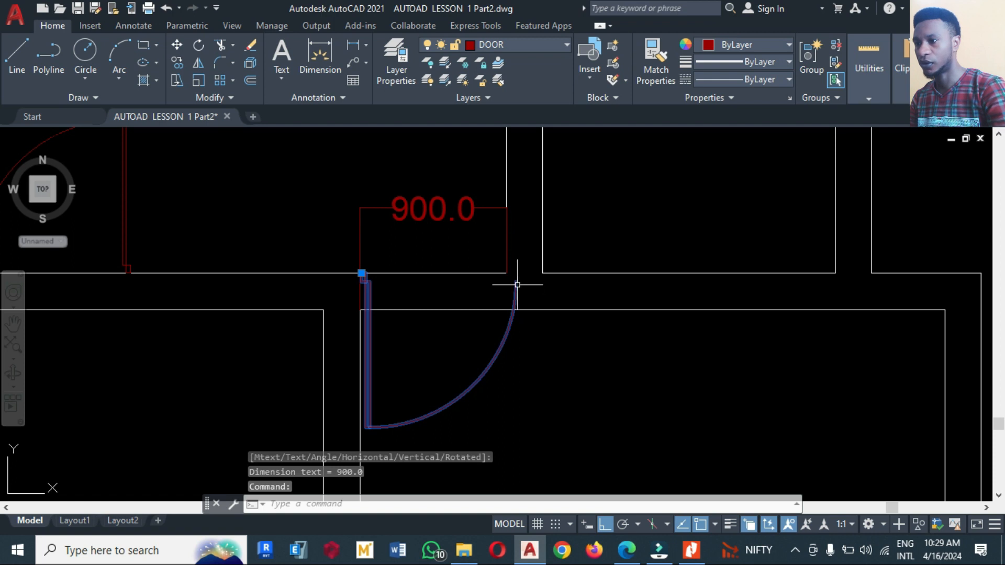
pyautogui.click(513, 287)
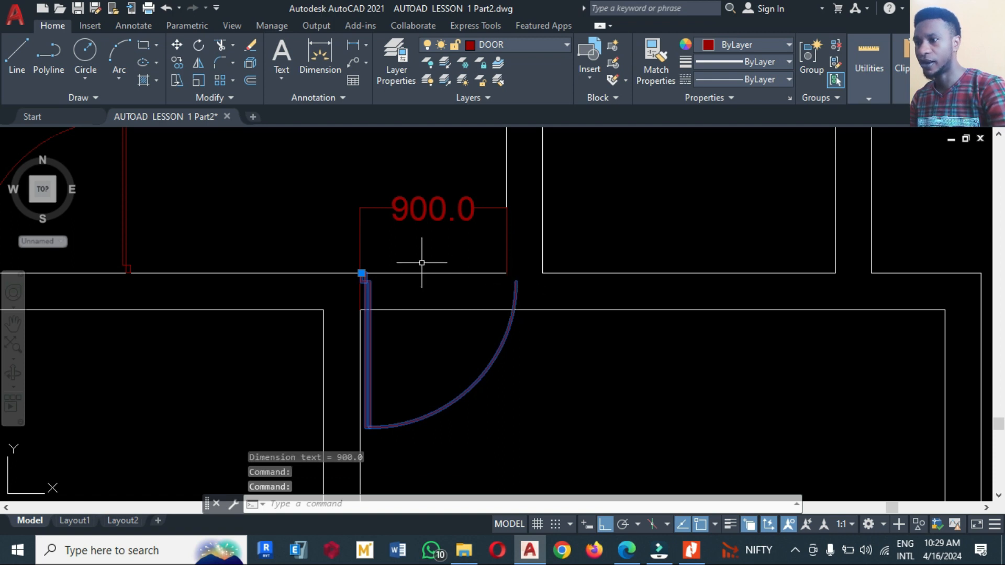
pyautogui.click(252, 80)
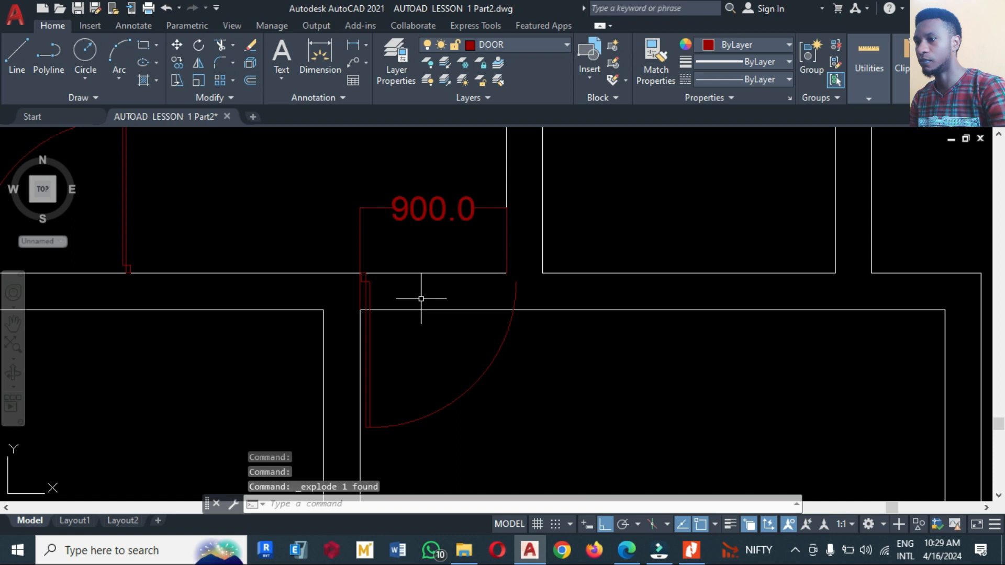
pyautogui.click(515, 307)
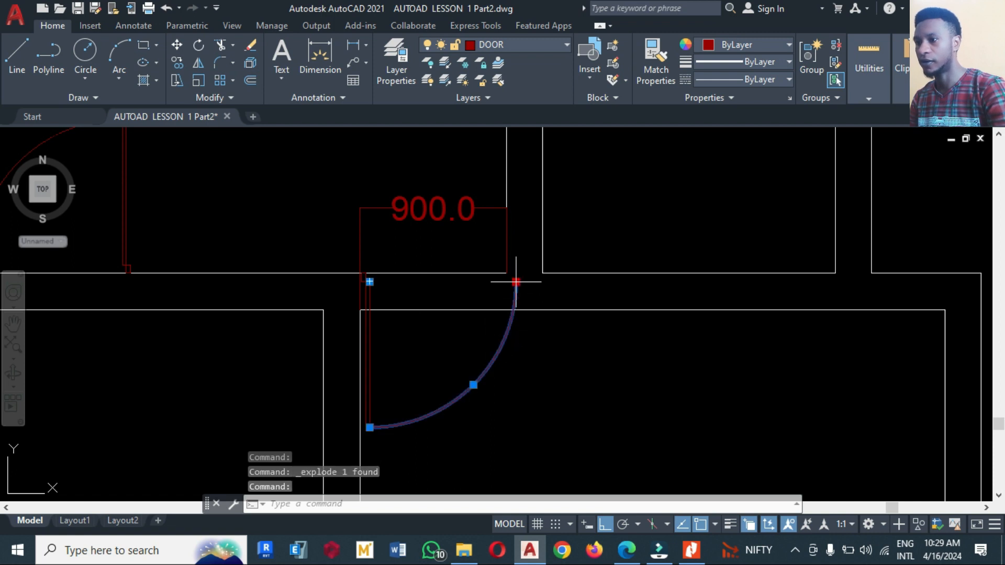
pyautogui.click(516, 282)
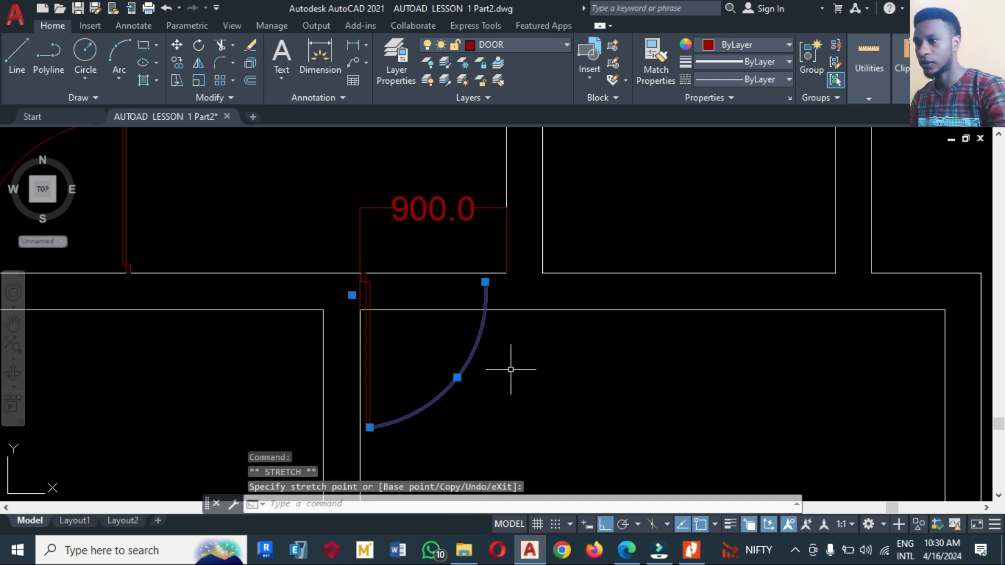
pyautogui.press('Escape')
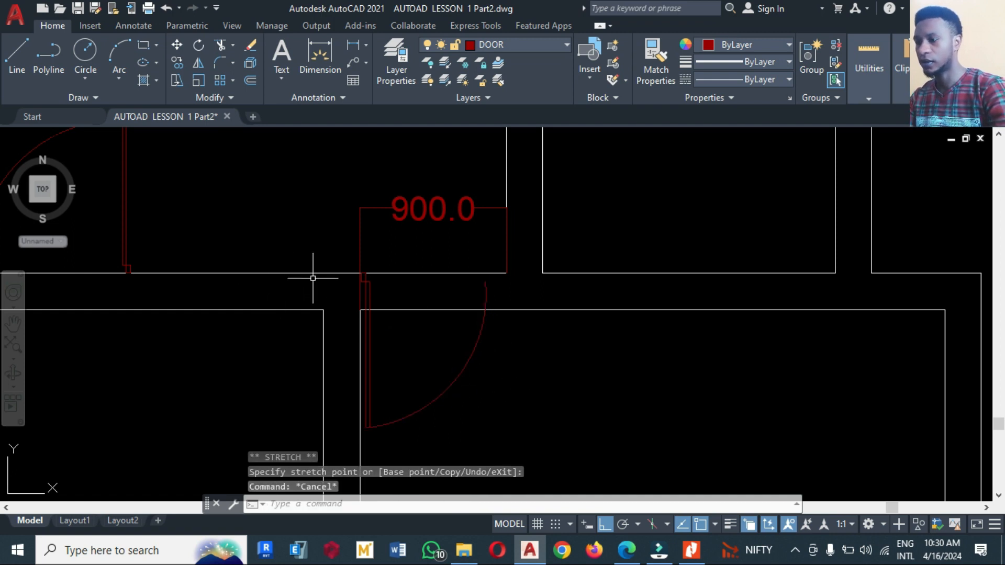
# Step: Erase the opening-width dimension above the door
pyautogui.write('e')
pyautogui.press('Return')
pyautogui.click(477, 233)
pyautogui.click(391, 183)
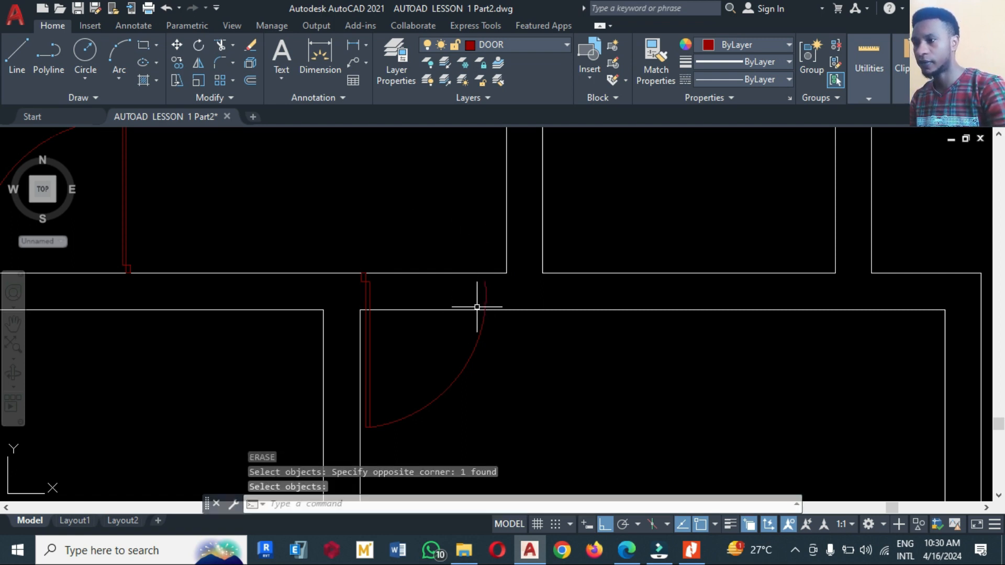
pyautogui.press('Return')
# Step: Stretch the door arc's free end to the hall's lower-right corner
pyautogui.click(485, 282)
pyautogui.click(485, 283)
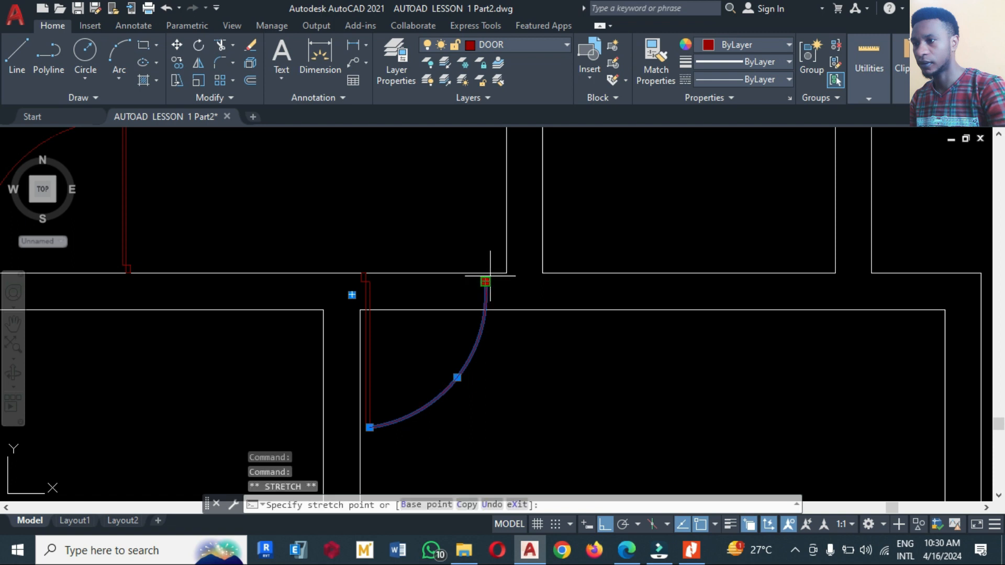
pyautogui.click(506, 273)
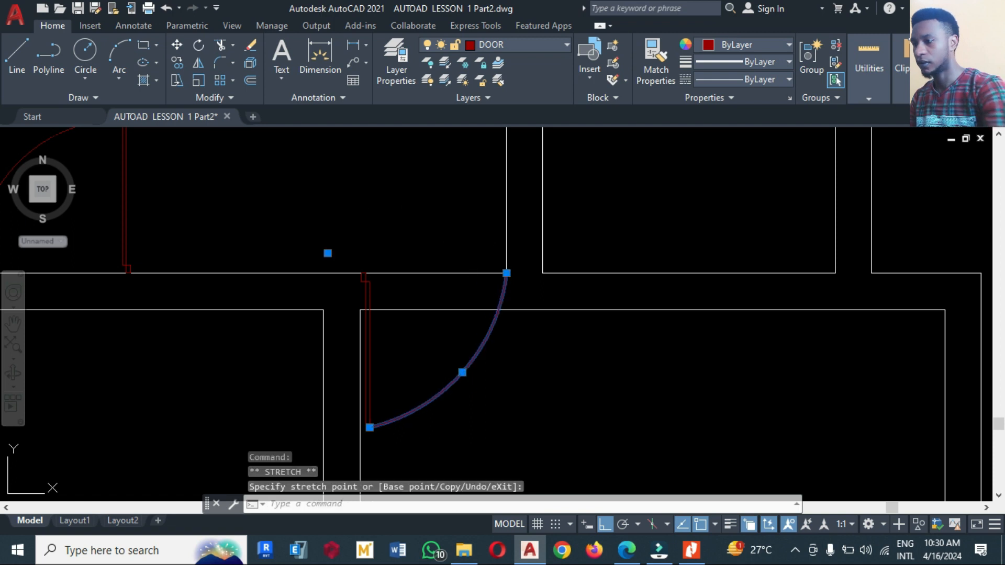
pyautogui.press('Escape')
# Step: Trim the wall lines crossing the opening between the door leaf and its swing arc at the hall's lower-right corner
pyautogui.write('tr')
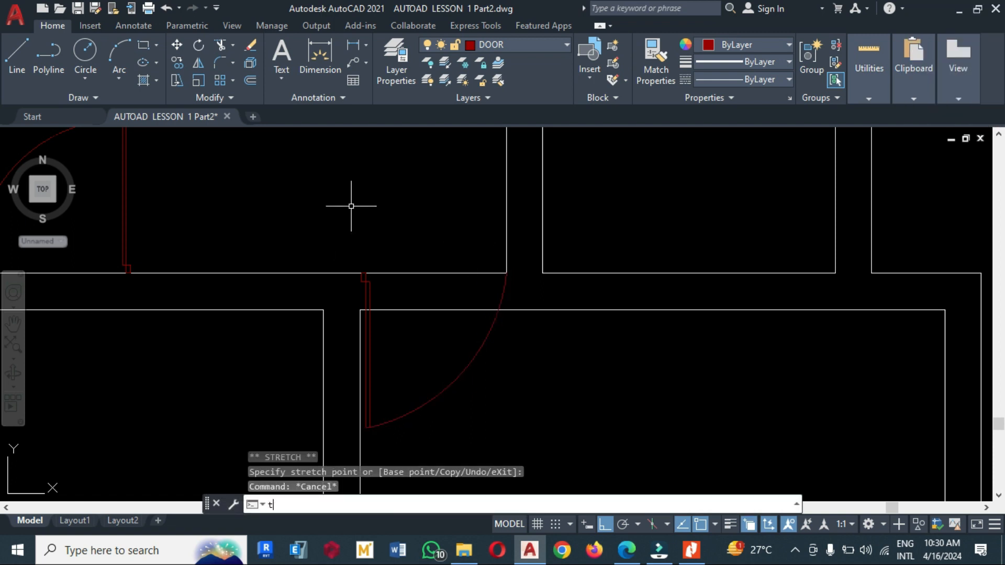
pyautogui.press('Return')
pyautogui.click(397, 343)
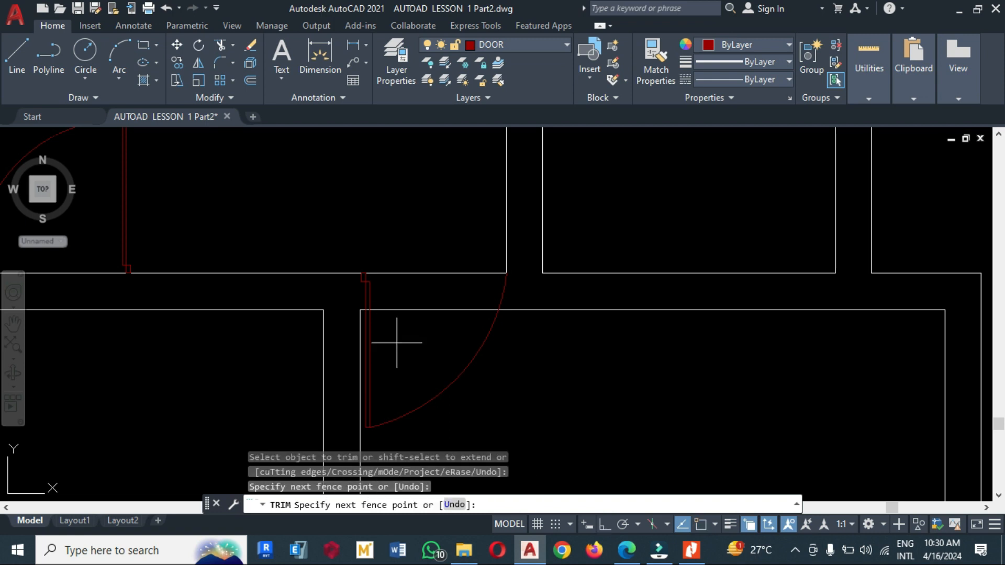
pyautogui.press('Return')
pyautogui.scroll(-4, 550, 377)
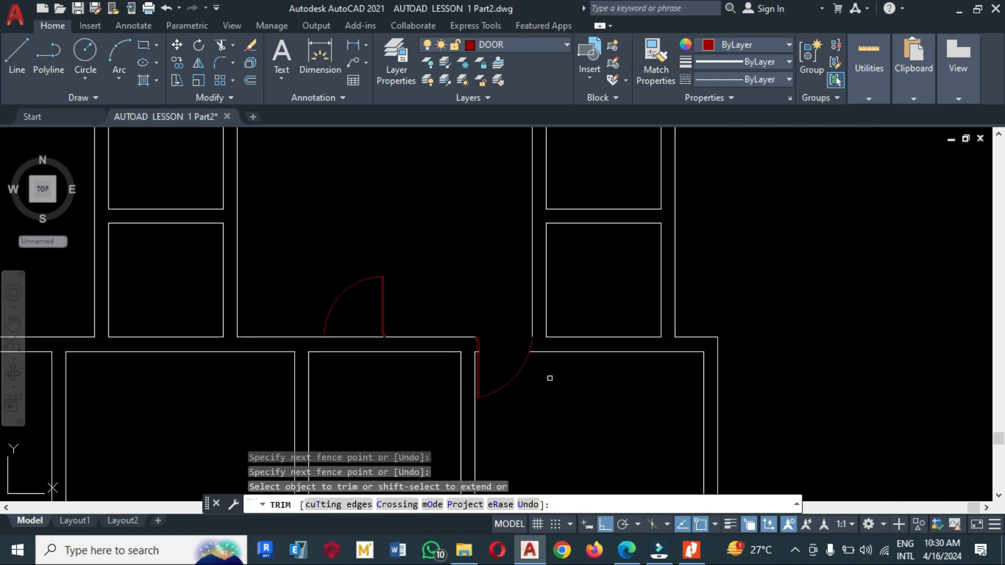
pyautogui.press('Escape')
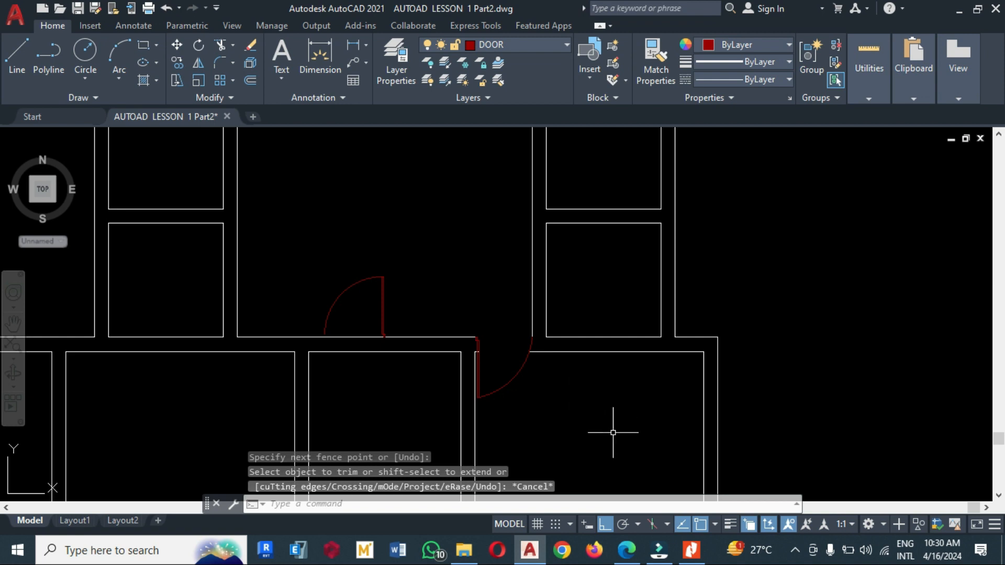
# Step: Check the lower-right room's door position in the reference plan PDF in Nitro Pro, and return to the AutoCAD drawing
pyautogui.click(690, 553)
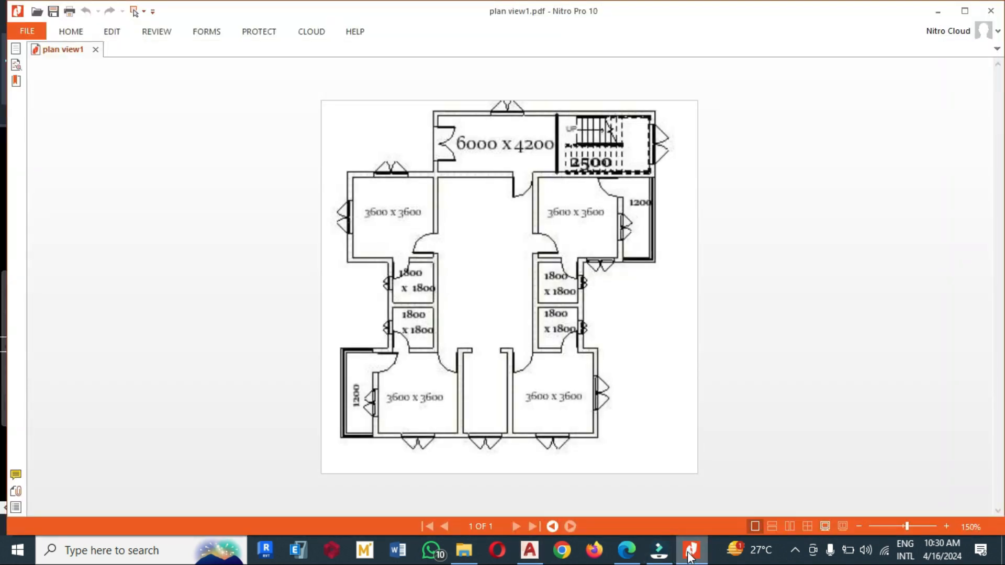
pyautogui.click(690, 554)
pyautogui.click(690, 553)
pyautogui.click(690, 554)
pyautogui.scroll(2, 547, 392)
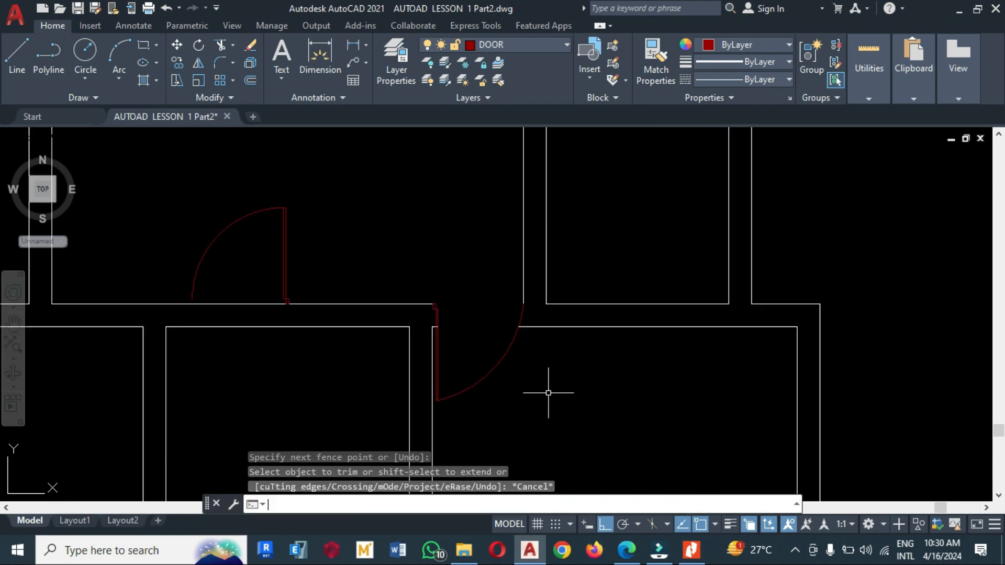
pyautogui.write('m')
pyautogui.press('Return')
pyautogui.click(500, 405)
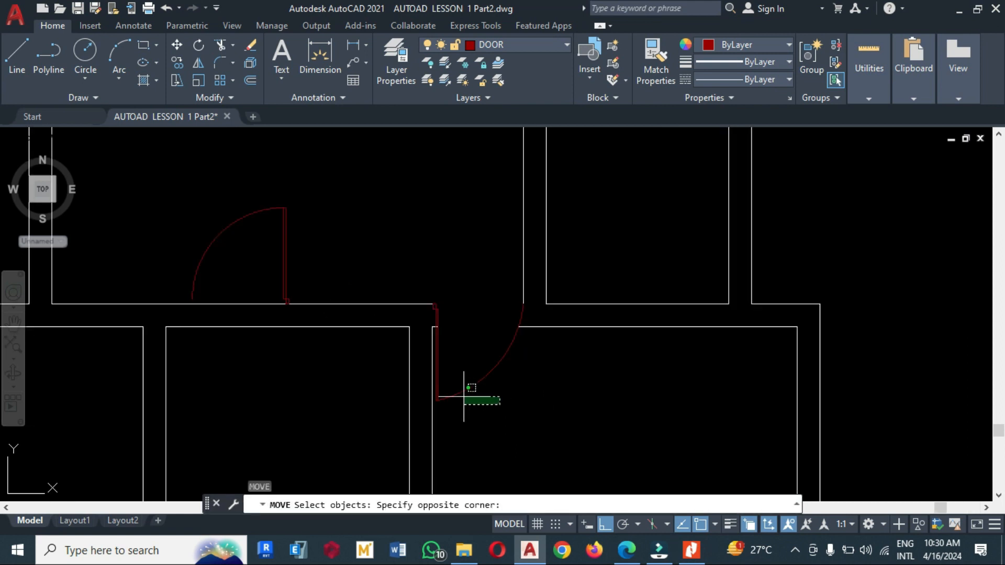
pyautogui.click(438, 373)
pyautogui.press('Return')
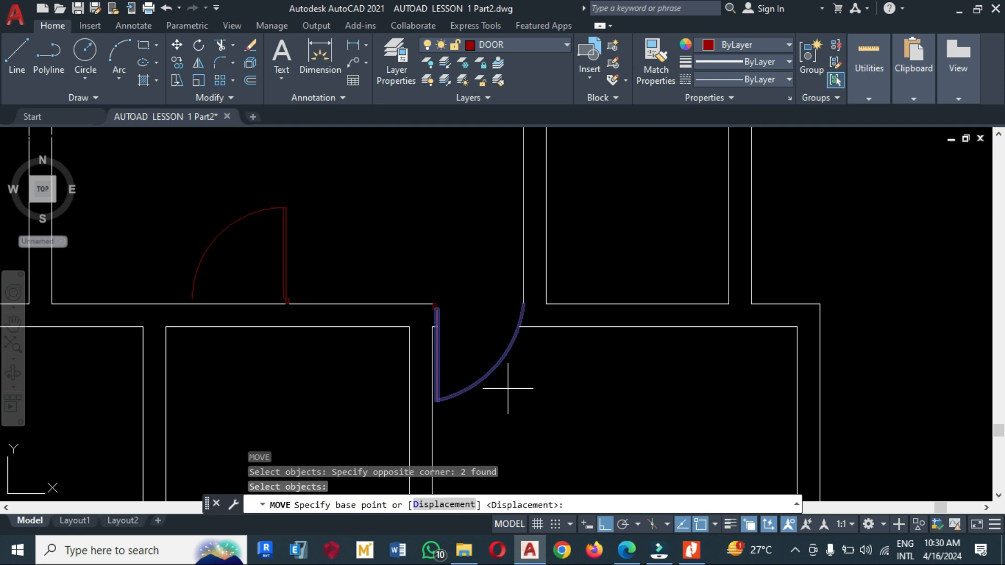
pyautogui.scroll(2, 460, 300)
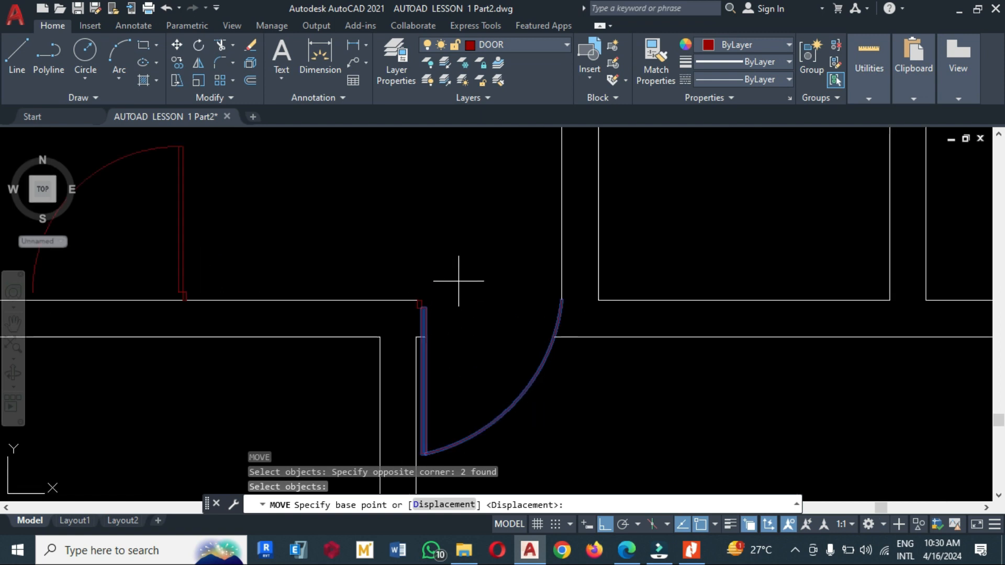
pyautogui.click(459, 198)
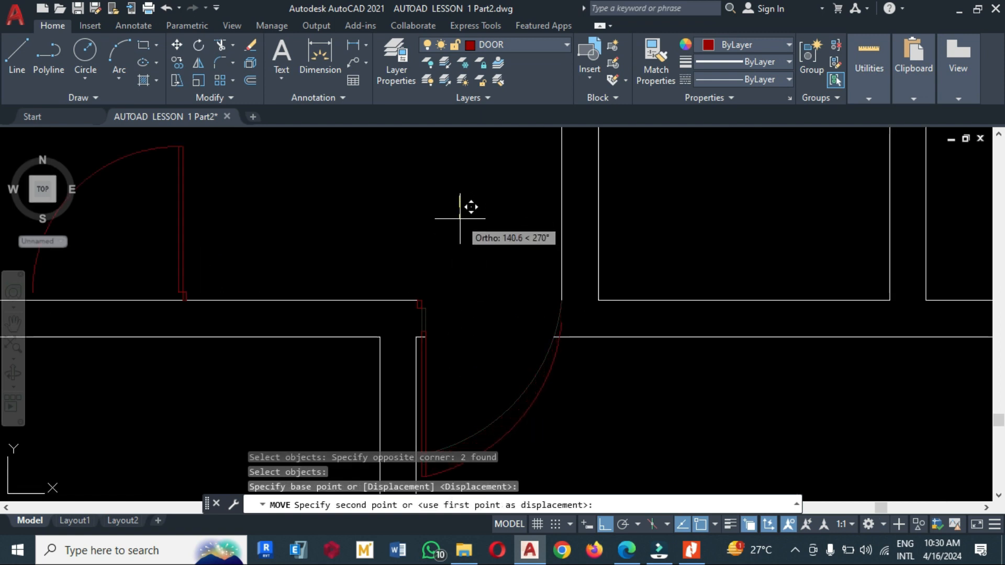
pyautogui.press('Escape')
# Step: Move the door's jamb, leaf and swing arc straight down toward the lower-right room's upper wall line
pyautogui.press('Return')
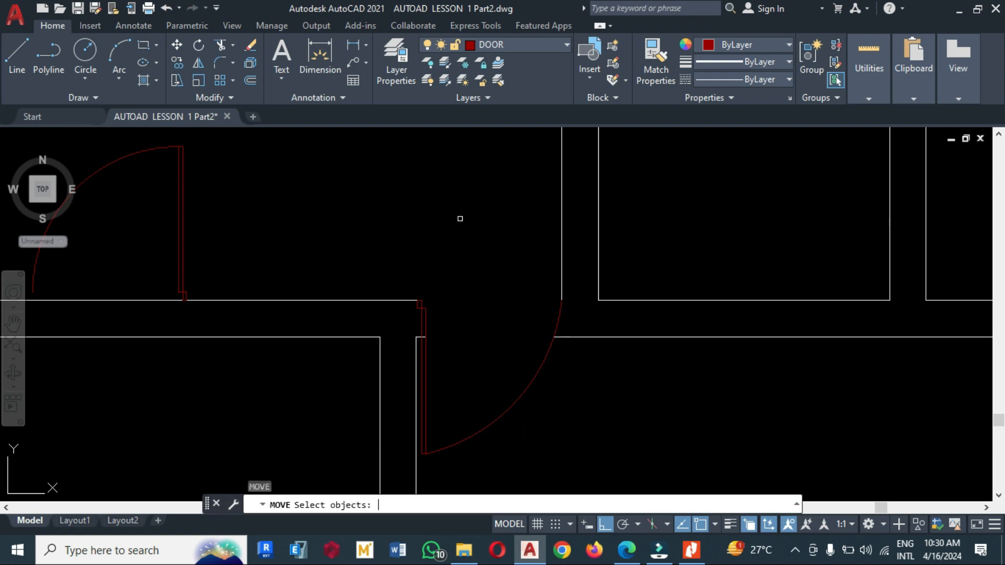
pyautogui.click(448, 320)
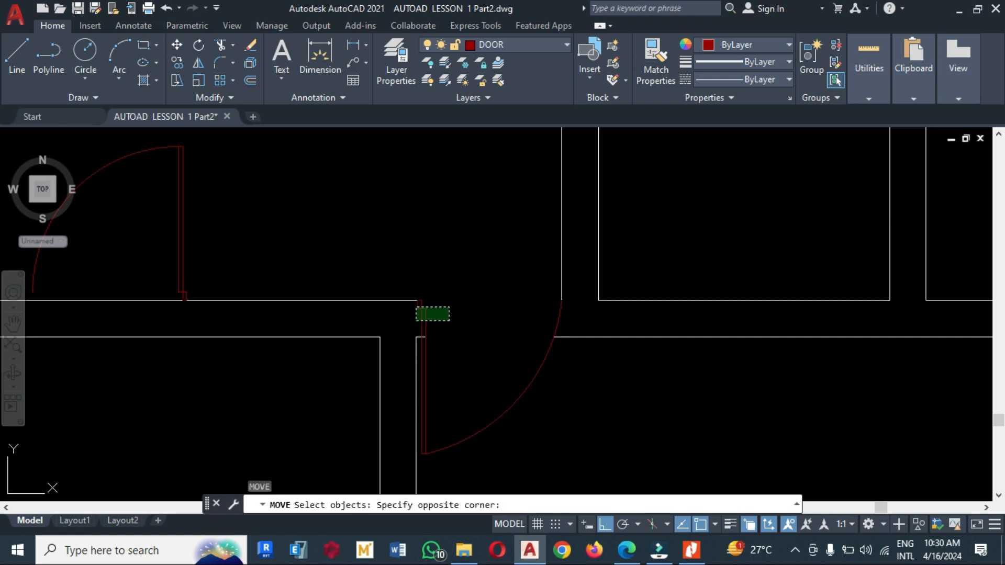
pyautogui.click(417, 308)
pyautogui.click(547, 431)
pyautogui.click(494, 381)
pyautogui.press('Return')
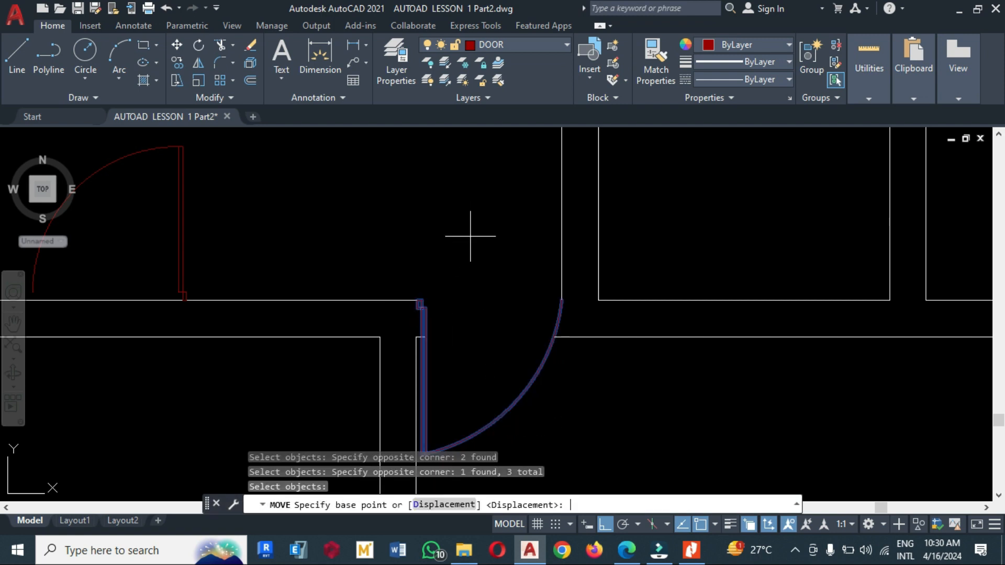
pyautogui.click(467, 220)
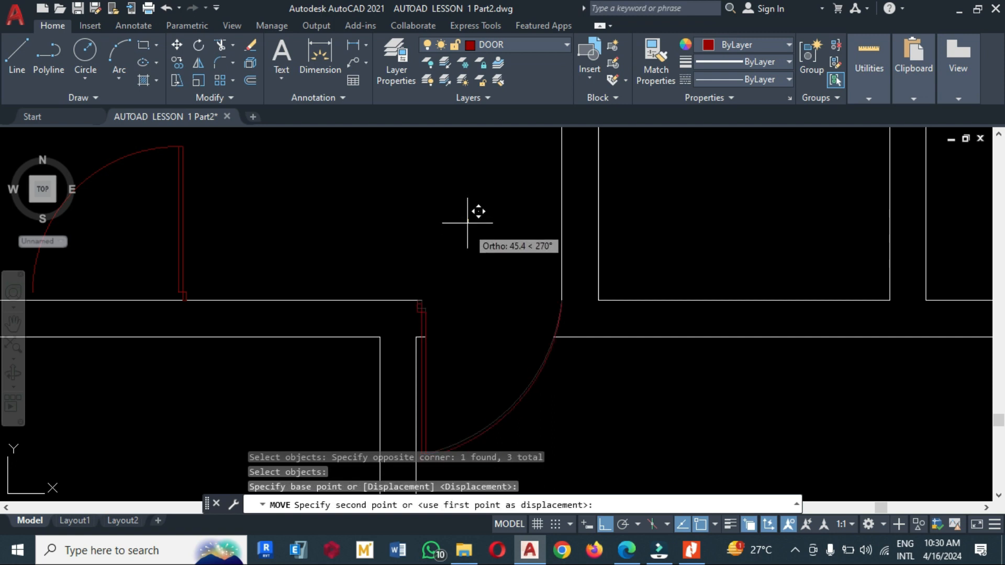
pyautogui.click(471, 254)
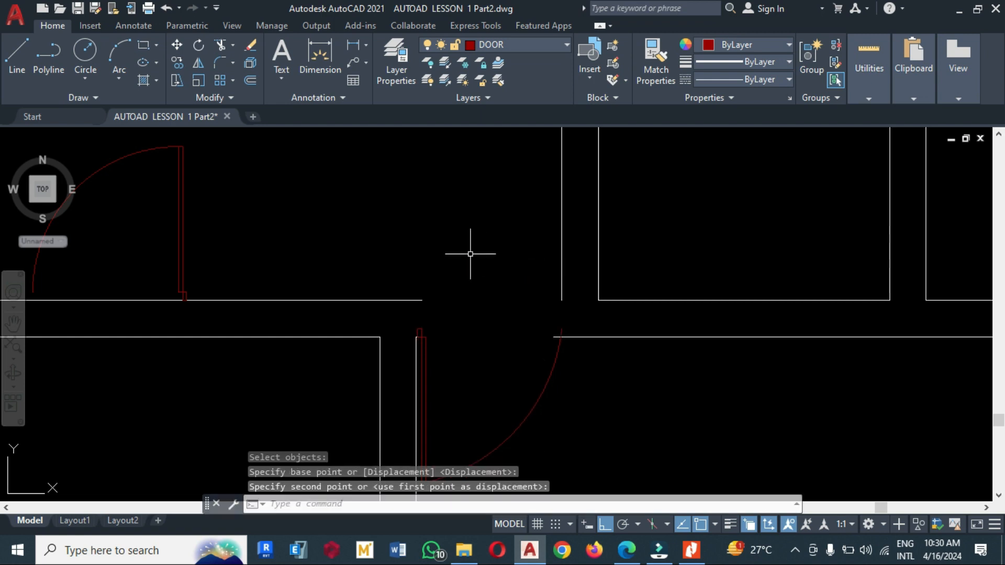
# Step: Extend the hall's right wall line down to the lower-right room's upper wall line
pyautogui.scroll(4, 422, 361)
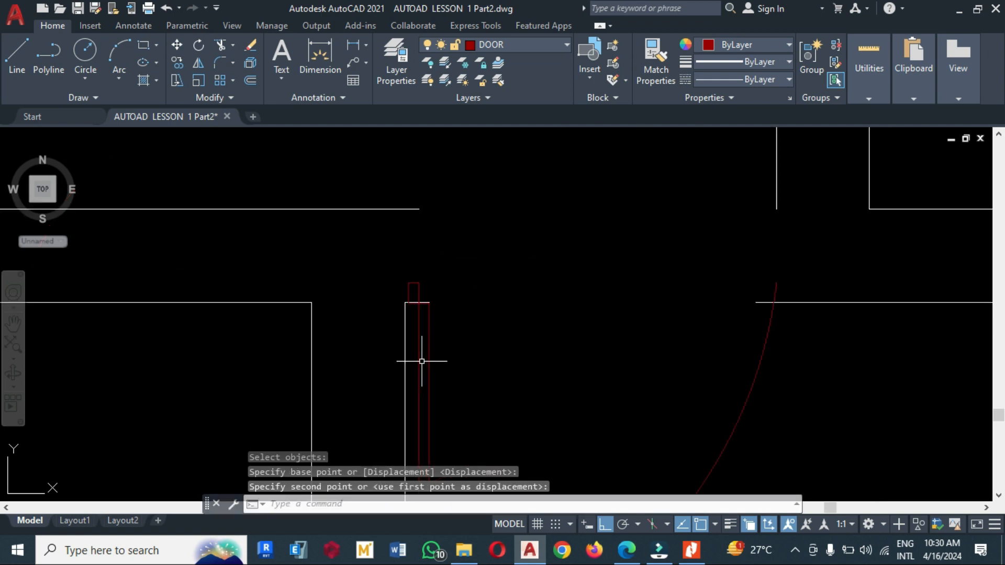
pyautogui.scroll(-2, 442, 356)
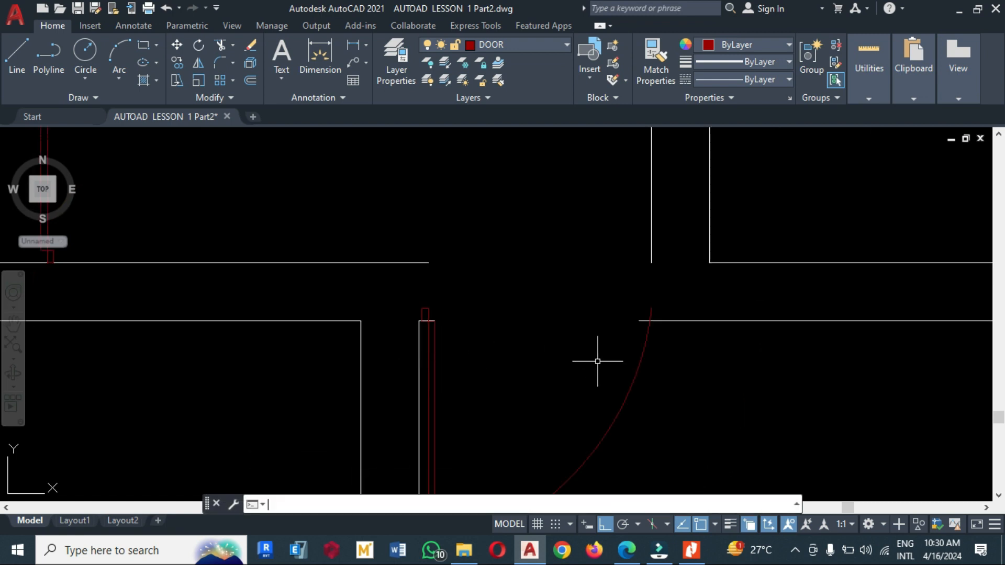
pyautogui.write('x')
pyautogui.press('Return')
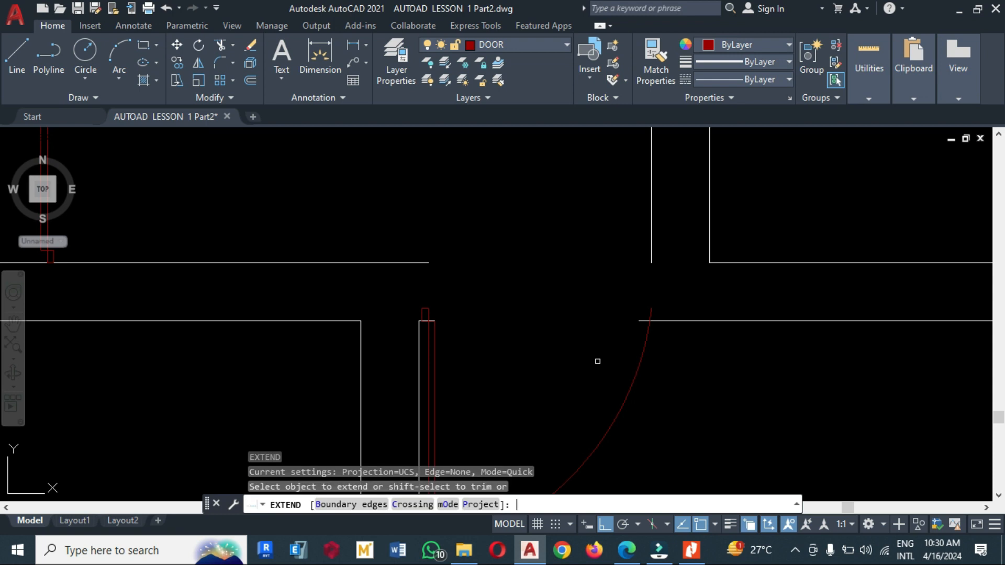
pyautogui.click(651, 246)
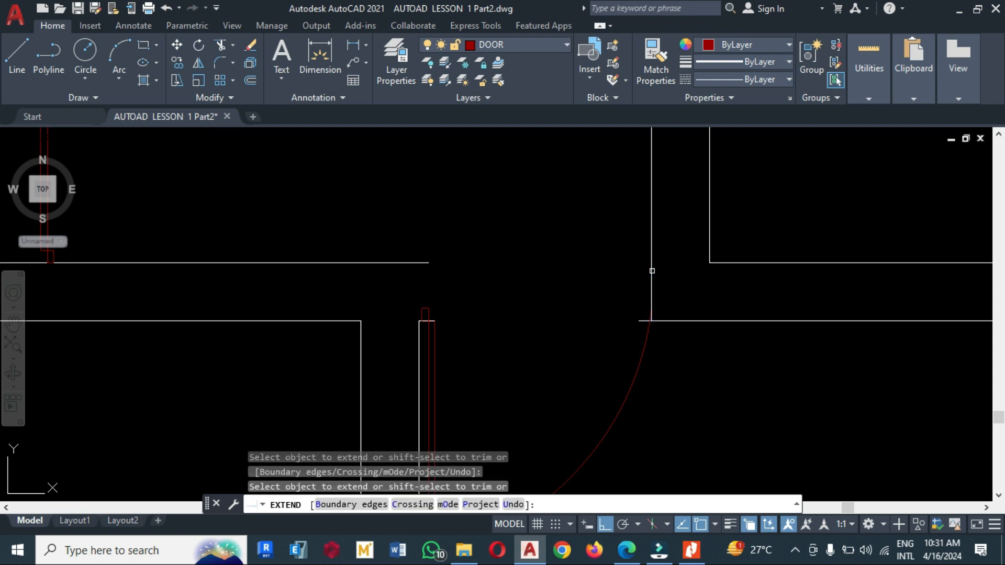
pyautogui.click(423, 315)
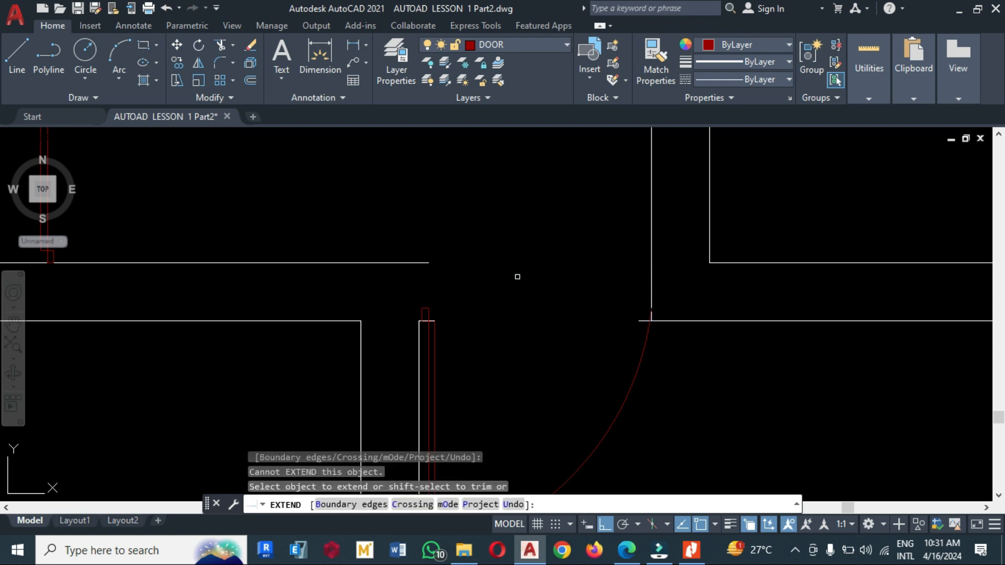
pyautogui.press('Escape')
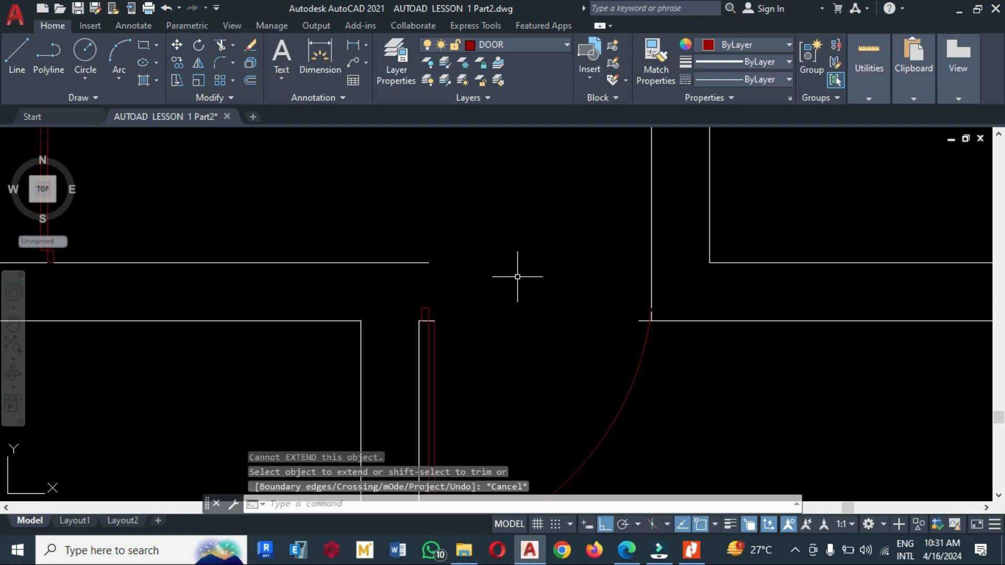
# Step: Extend the lower-right room's left wall line up to the hall's lower wall line
pyautogui.write('ex')
pyautogui.press('Return')
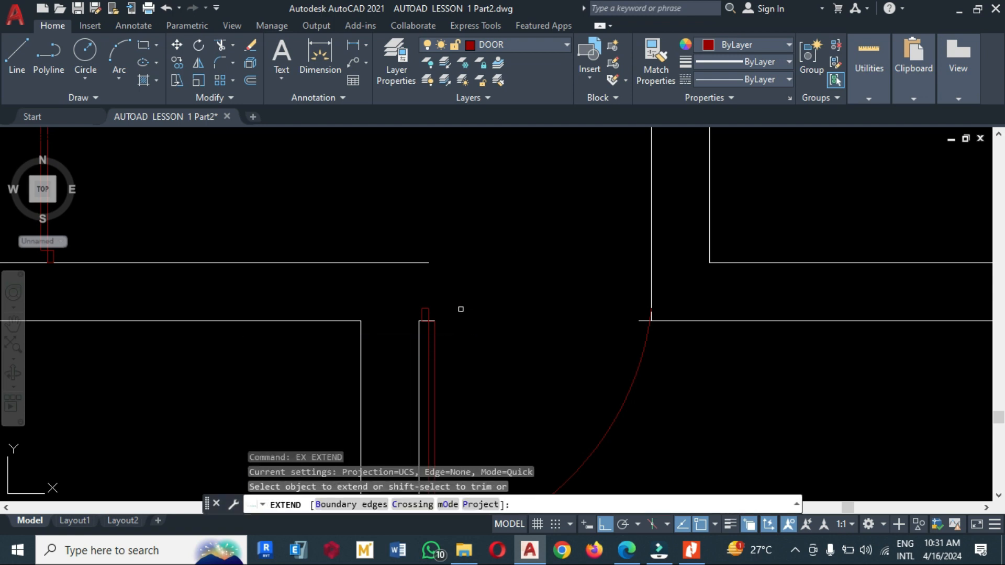
pyautogui.click(421, 335)
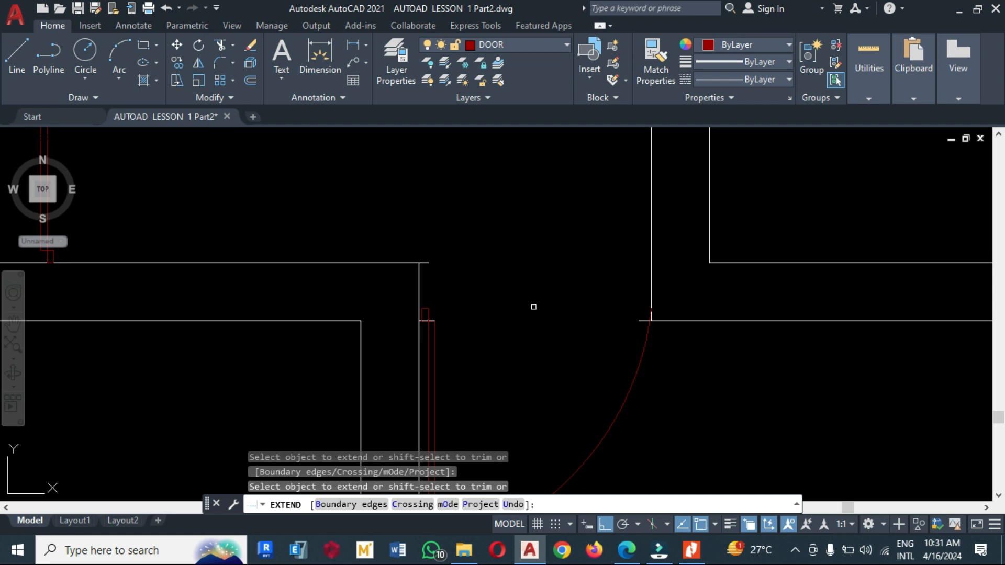
pyautogui.press('Escape')
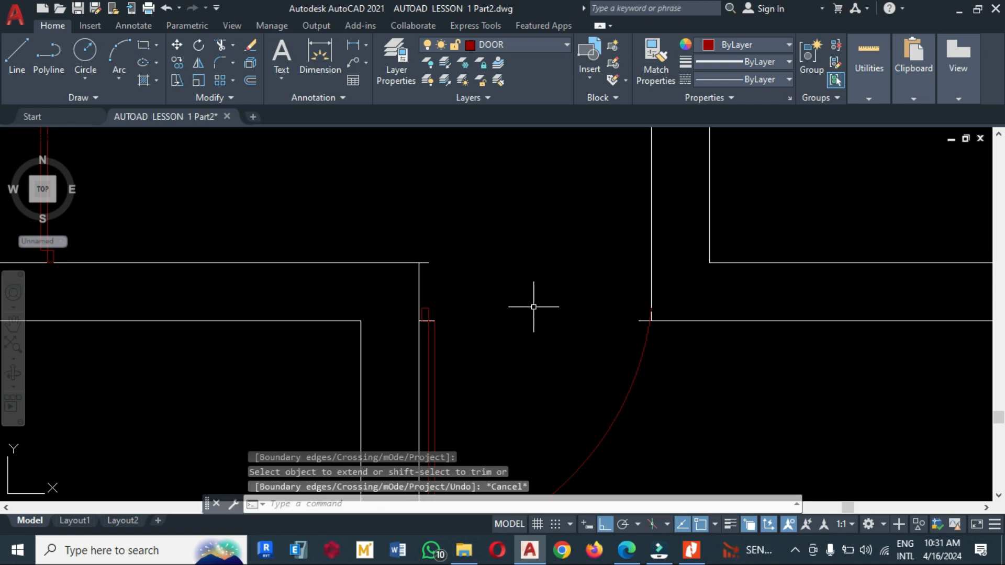
# Step: Trim the wall line stubs projecting into the door opening at the hall's lower wall, the swing arc and the door jamb
pyautogui.write('tr')
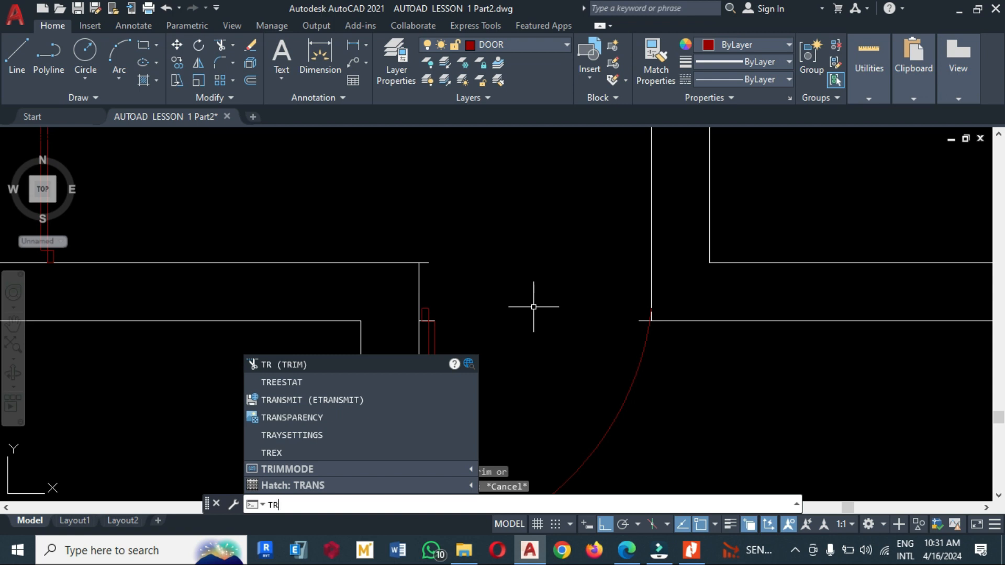
pyautogui.press('Return')
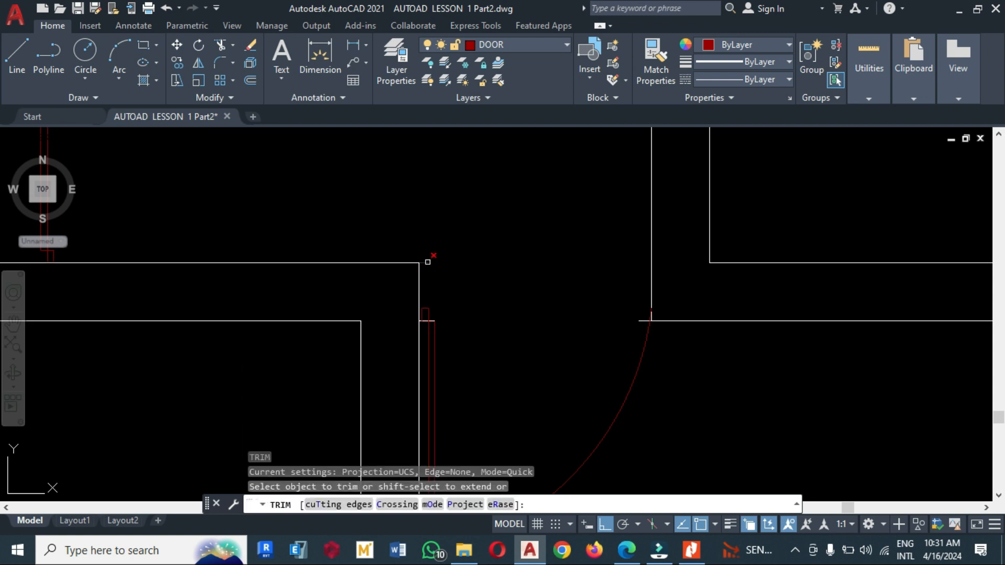
pyautogui.click(427, 262)
pyautogui.click(642, 319)
pyautogui.scroll(2, 573, 357)
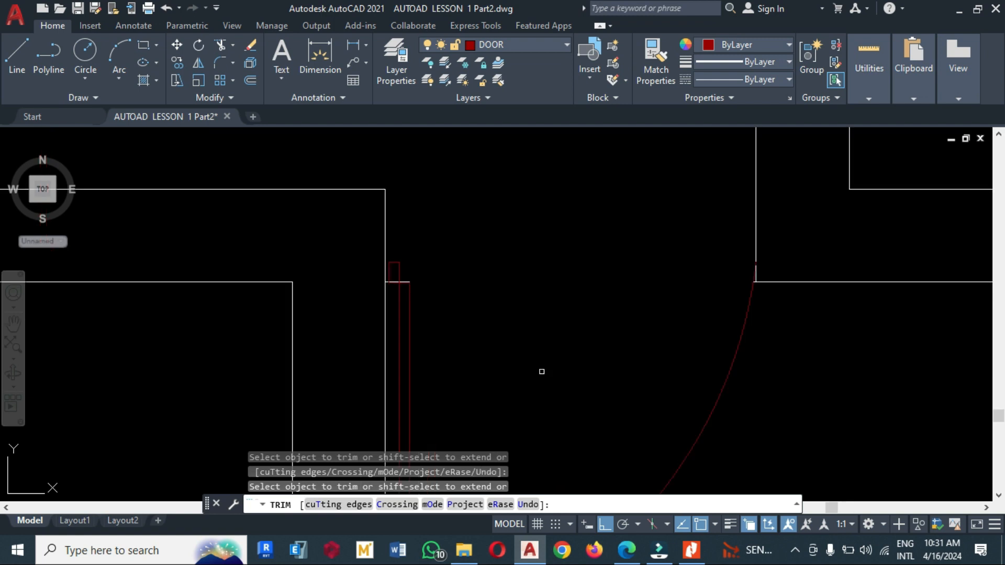
pyautogui.scroll(3, 778, 281)
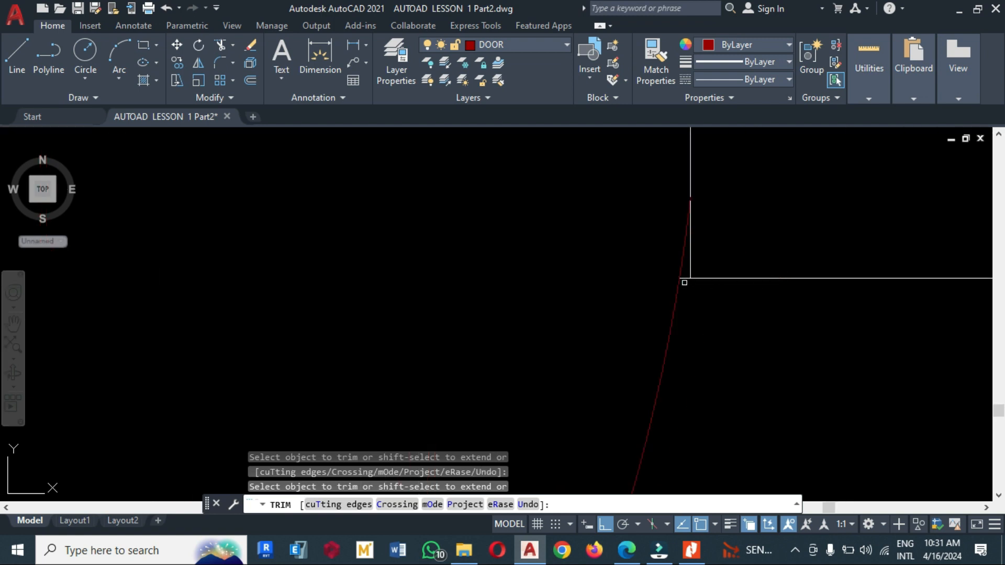
pyautogui.scroll(-4, 734, 295)
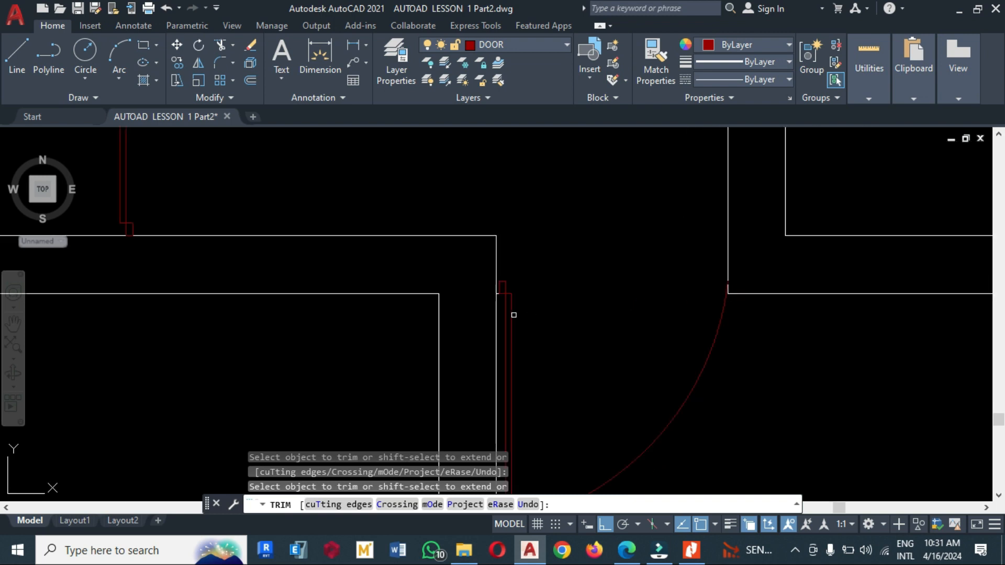
pyautogui.scroll(2, 460, 305)
pyautogui.scroll(5, 608, 272)
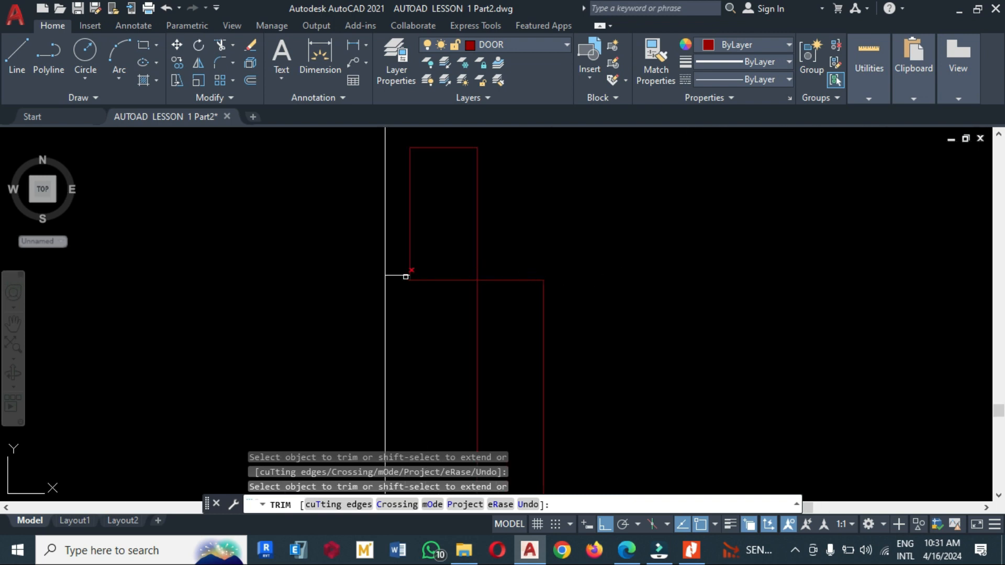
pyautogui.scroll(-2, 402, 273)
pyautogui.press('Escape')
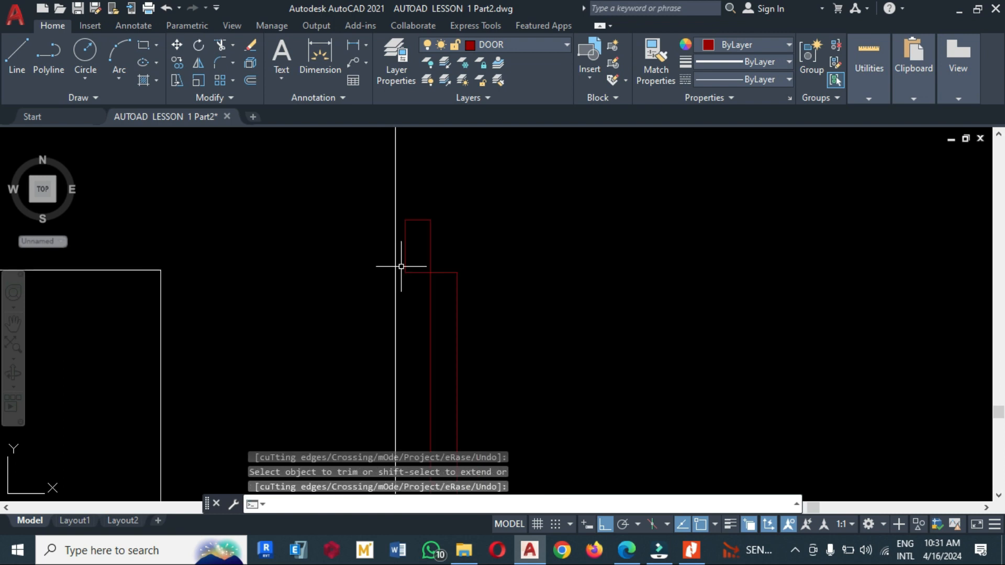
# Step: Try to move the lower-right room's door jamb, leaf and swing arc left onto the adjacent wall line, and undo the move
pyautogui.write('m')
pyautogui.press('Return')
pyautogui.click(496, 331)
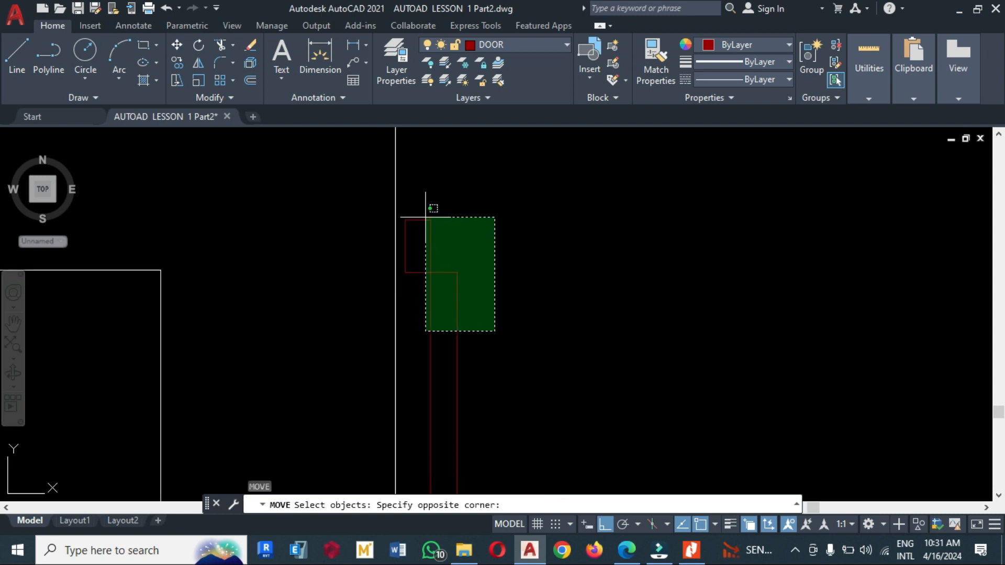
pyautogui.click(401, 199)
pyautogui.scroll(-3, 335, 200)
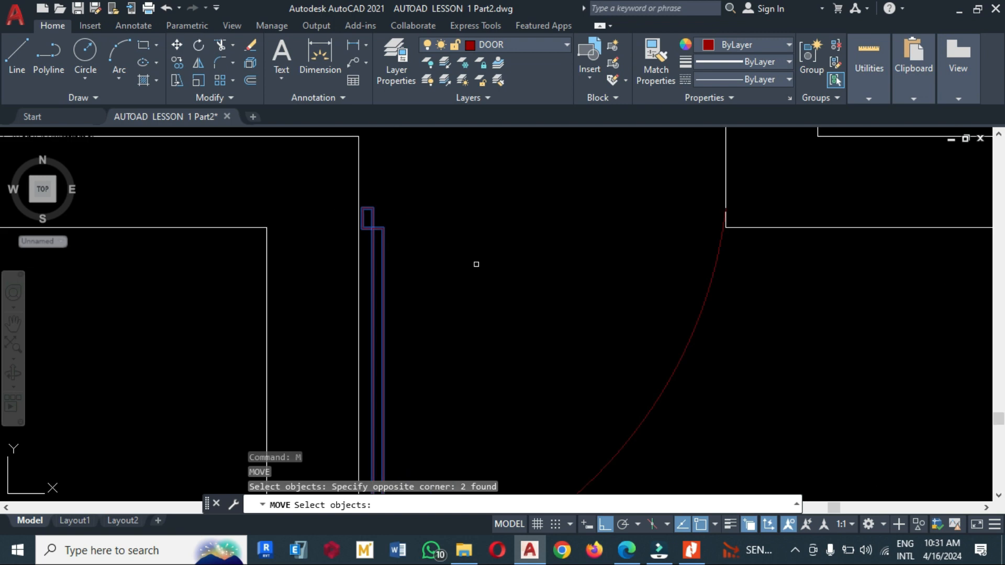
pyautogui.click(724, 399)
pyautogui.click(627, 345)
pyautogui.scroll(5, 358, 212)
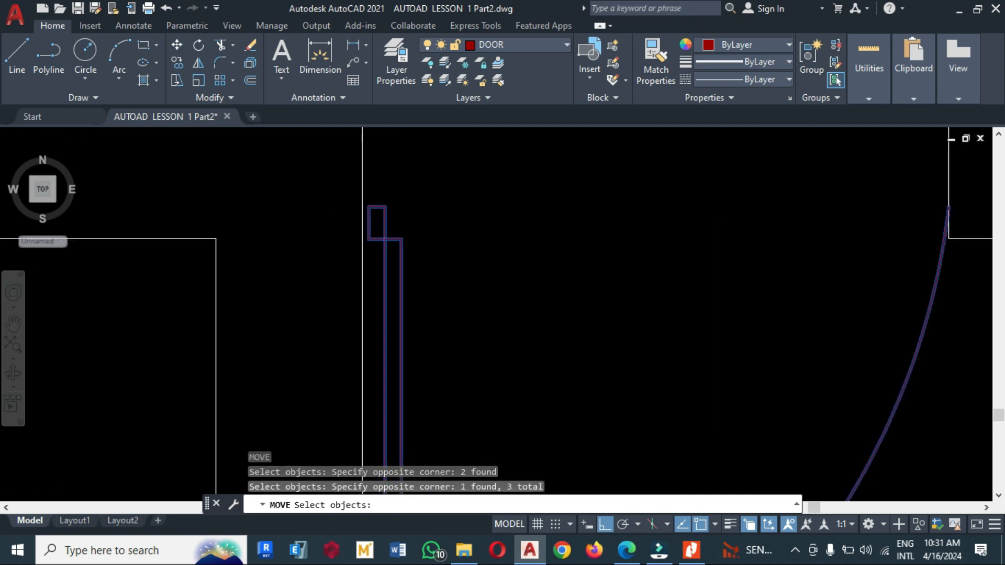
pyautogui.press('Return')
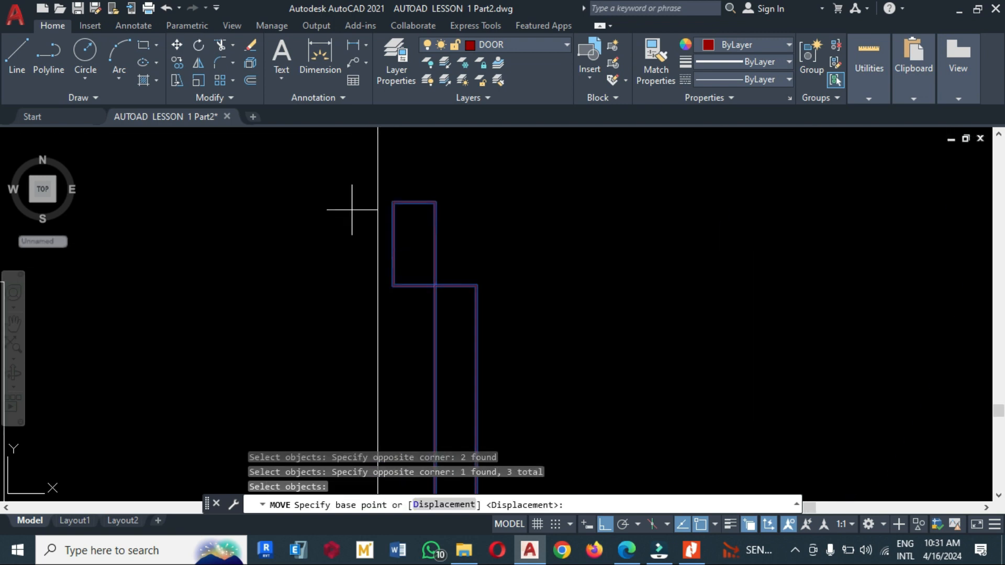
pyautogui.click(393, 203)
pyautogui.click(377, 204)
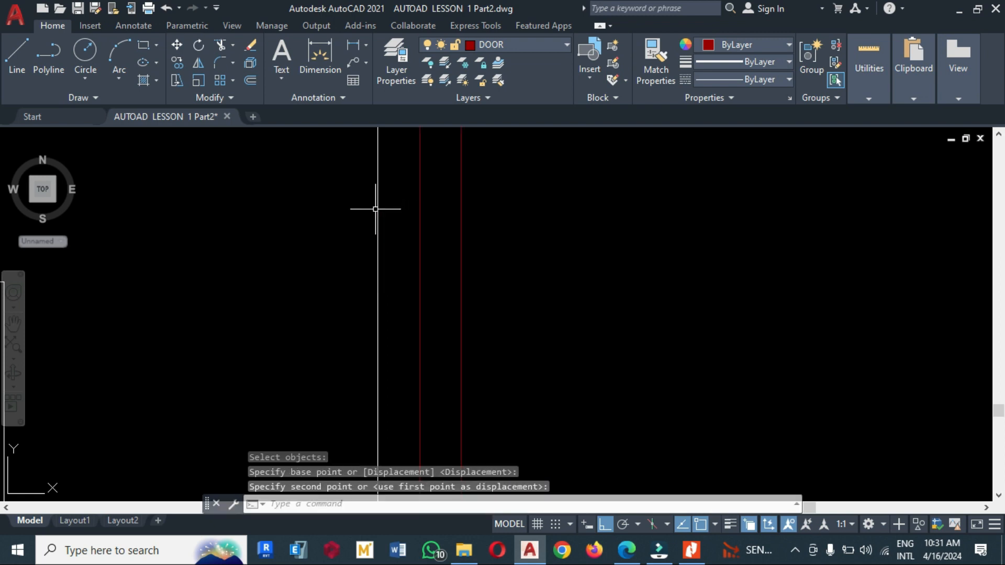
pyautogui.hotkey('ctrl', 'z')
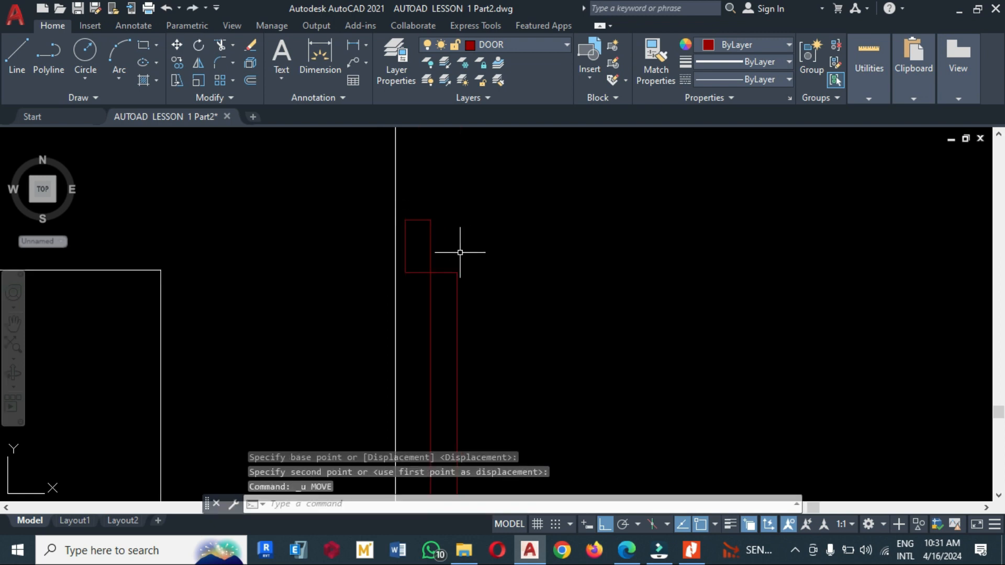
# Step: Move the lower-right room's door jamb, leaf and swing arc left so the jamb meets the adjacent wall line
pyautogui.write('m')
pyautogui.press('Return')
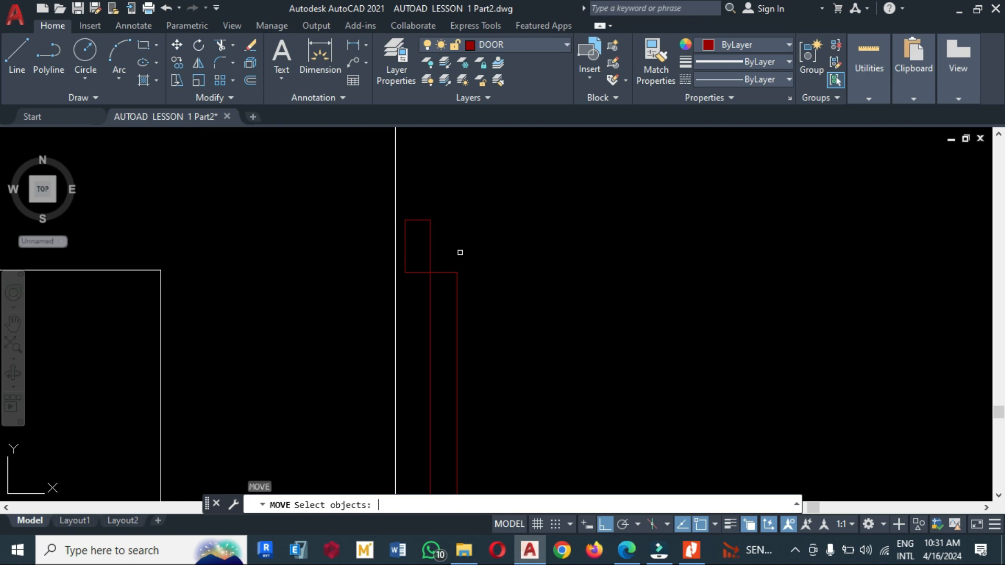
pyautogui.scroll(-2, 565, 234)
pyautogui.scroll(-2, 393, 177)
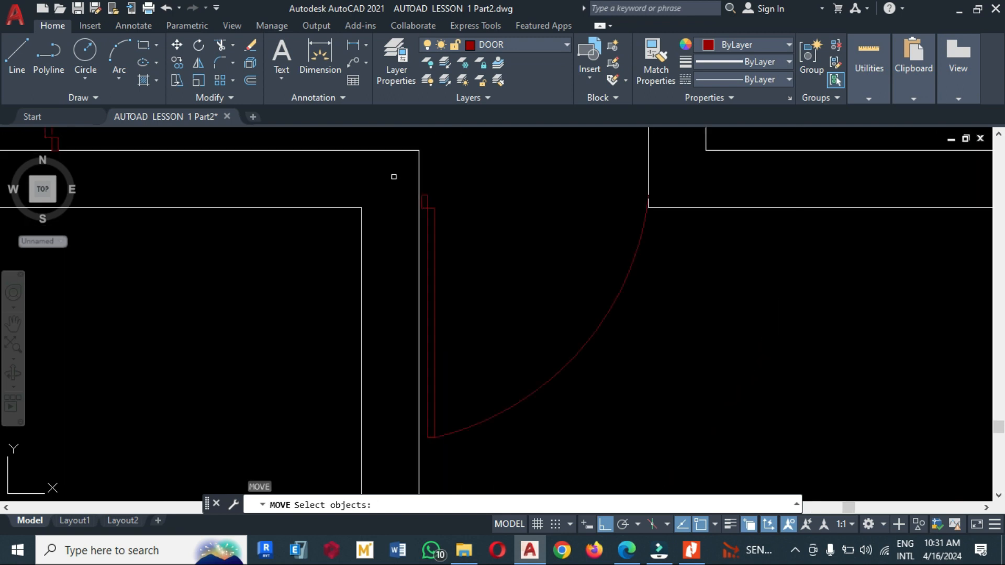
pyautogui.scroll(-2, 510, 183)
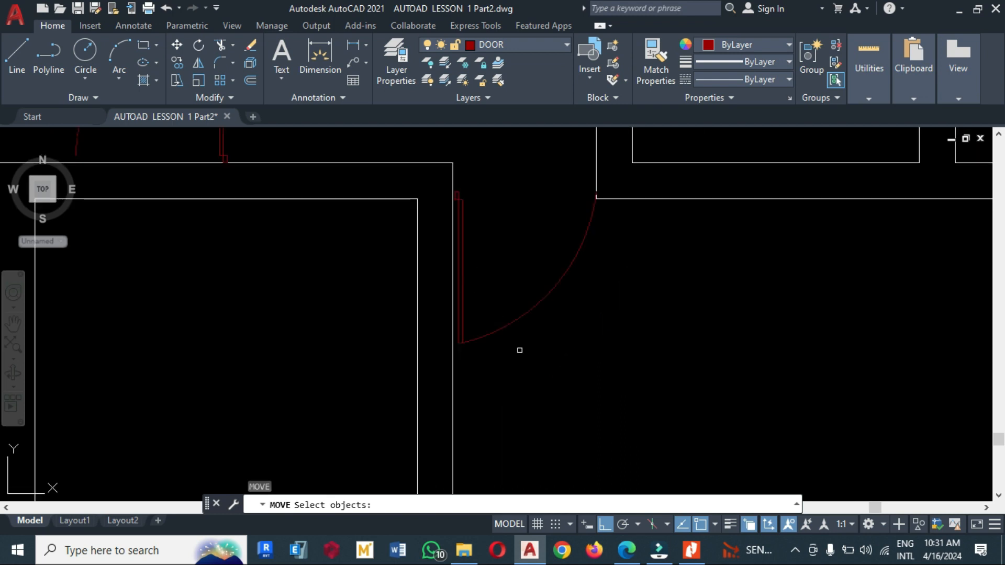
pyautogui.click(530, 358)
pyautogui.click(460, 306)
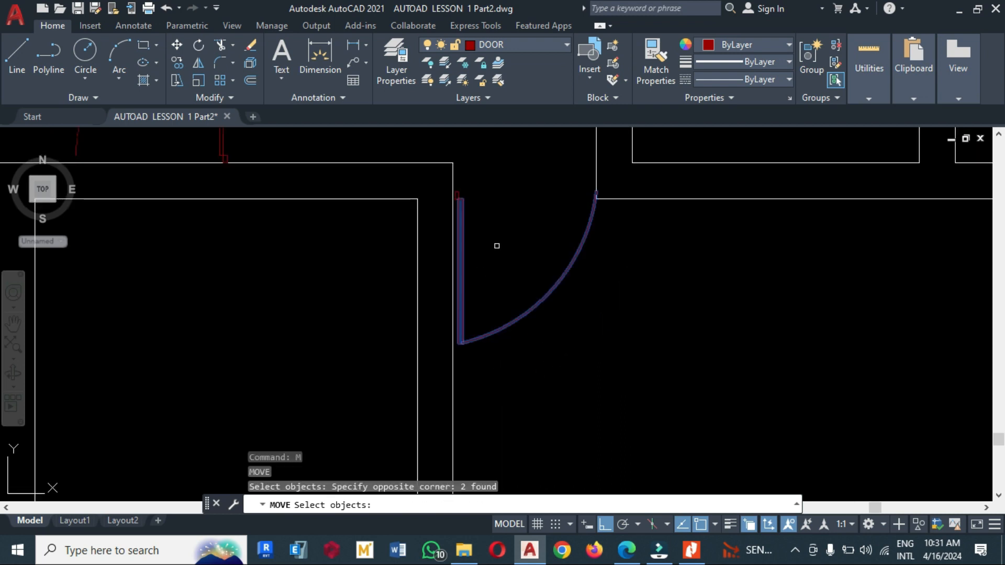
pyautogui.click(487, 219)
pyautogui.click(434, 168)
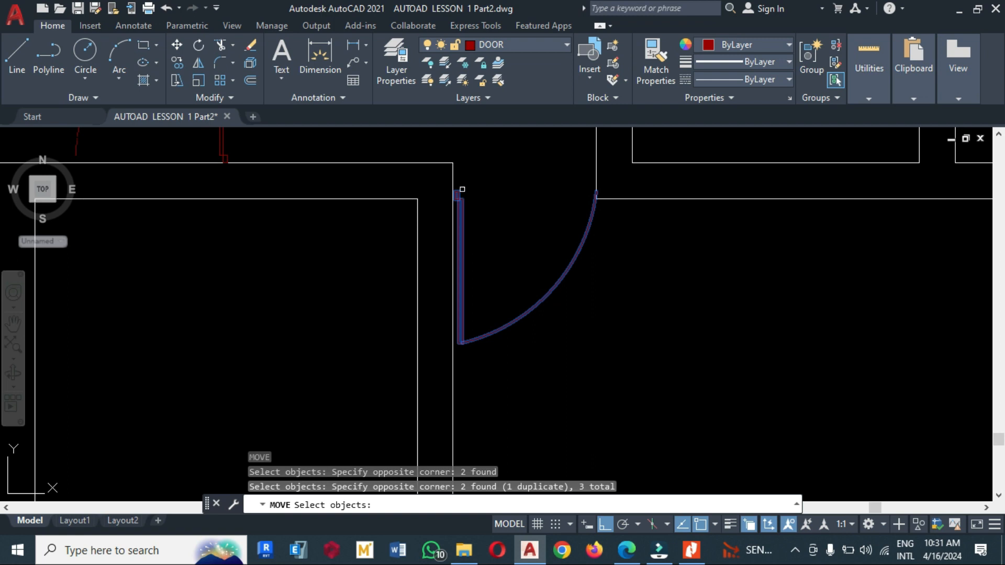
pyautogui.scroll(2, 463, 189)
pyautogui.scroll(2, 464, 189)
pyautogui.press('Return')
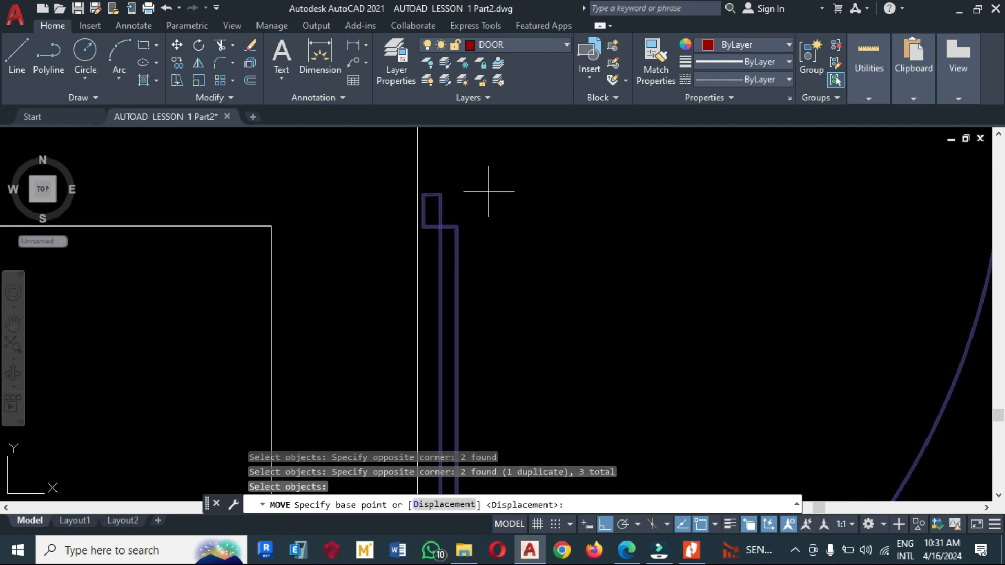
pyautogui.click(554, 204)
pyautogui.click(550, 204)
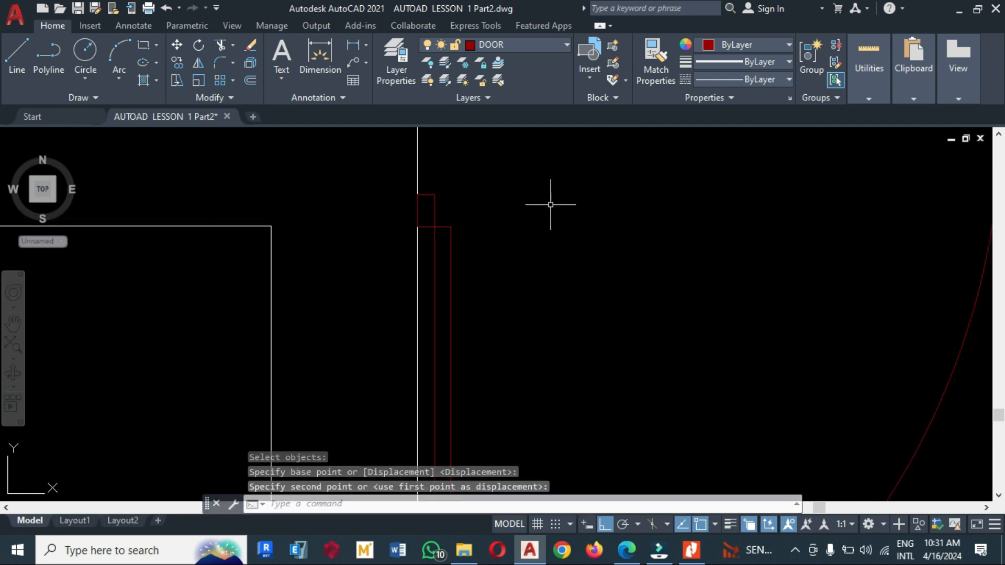
# Step: Stretch the swing arc's upper end to the wall corner on the right side of the door opening
pyautogui.scroll(-7, 431, 260)
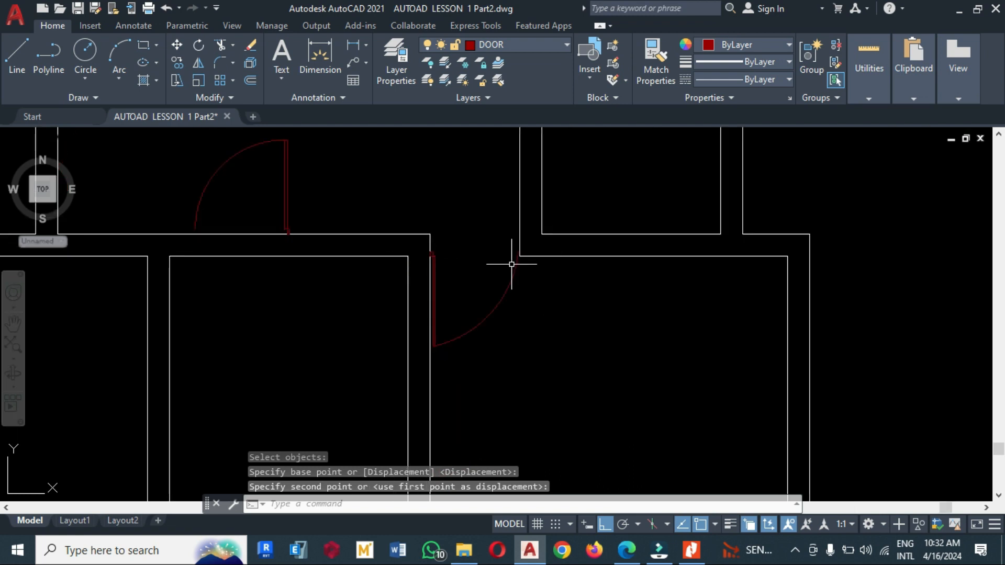
pyautogui.scroll(6, 511, 264)
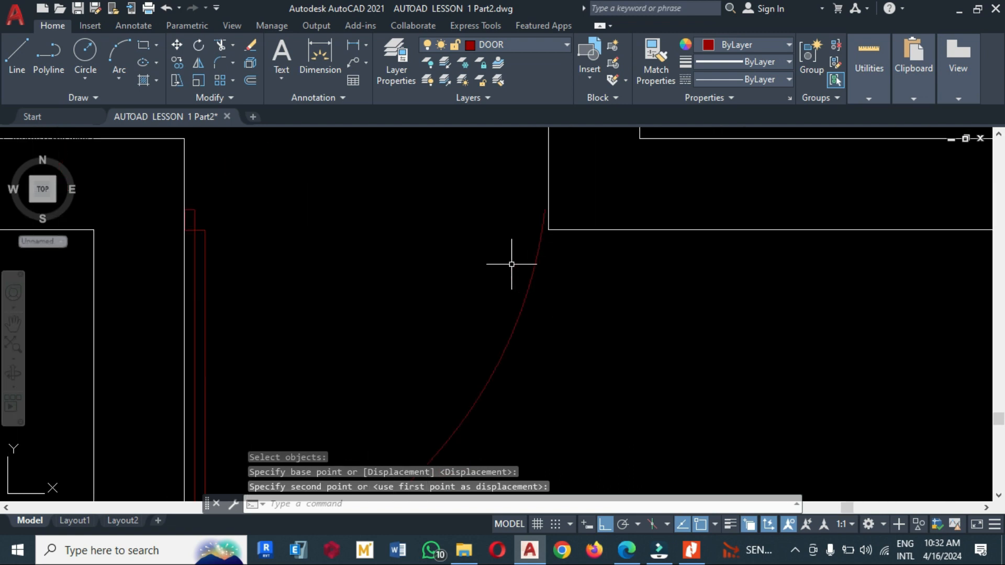
pyautogui.click(539, 216)
pyautogui.click(541, 180)
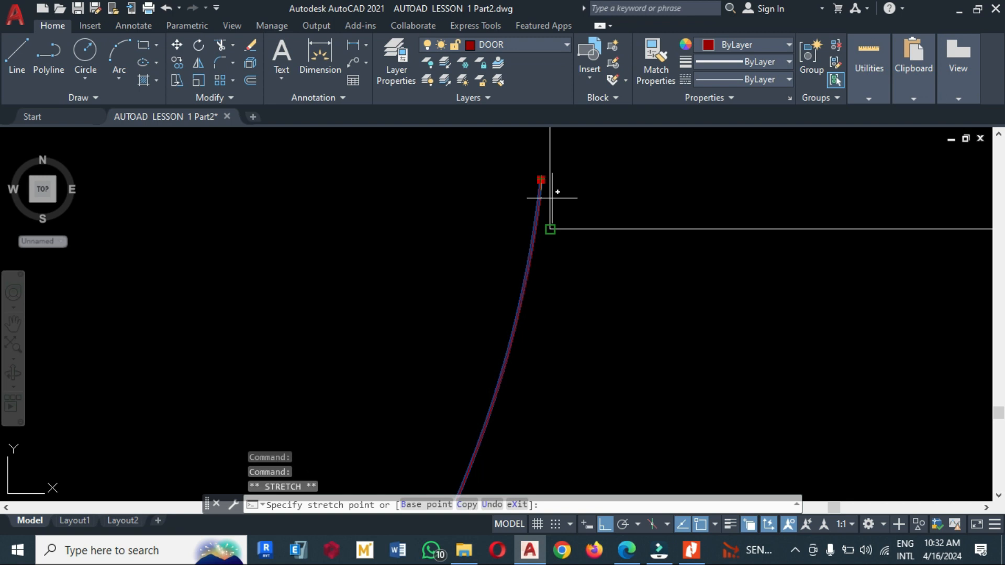
pyautogui.click(549, 206)
pyautogui.scroll(-4, 629, 186)
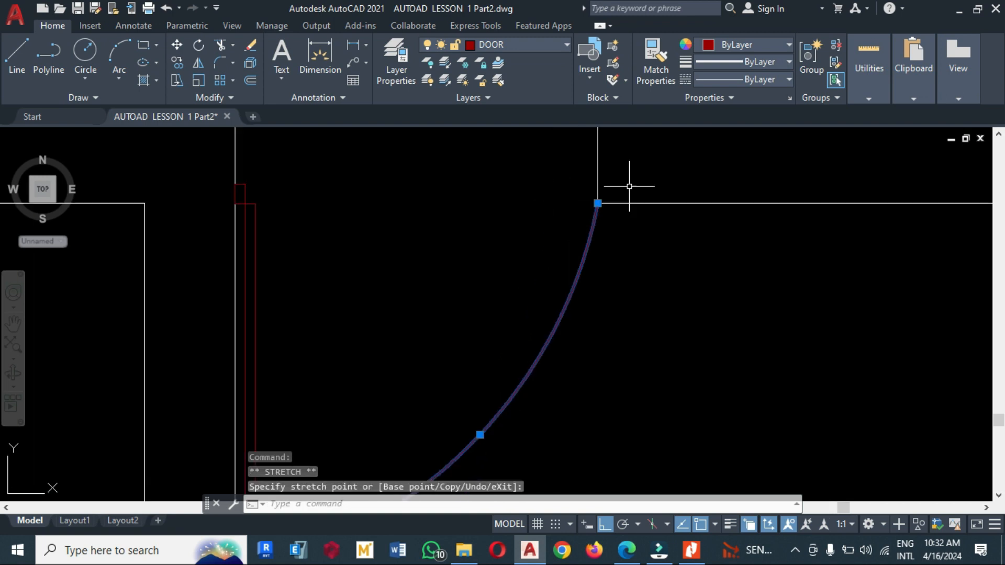
pyautogui.press('Escape')
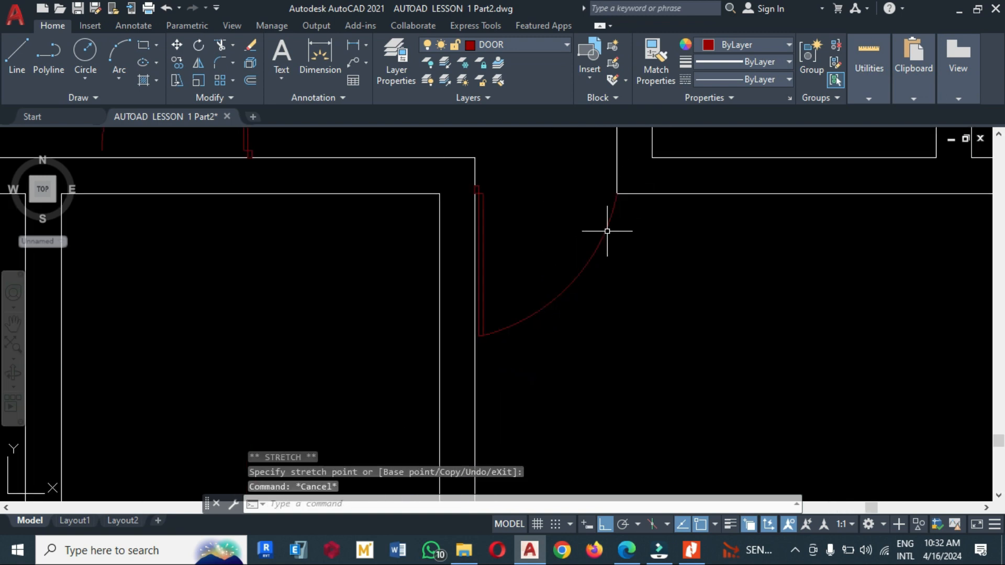
# Step: Stretch the swing arc's midpoint slightly outward, down and to the right, for a fuller door swing curve
pyautogui.click(570, 284)
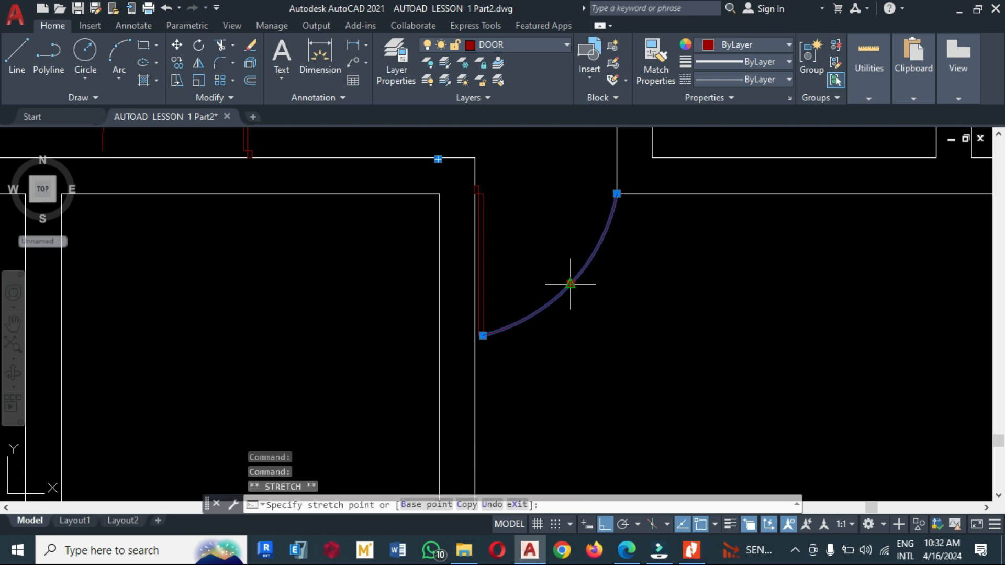
pyautogui.click(581, 294)
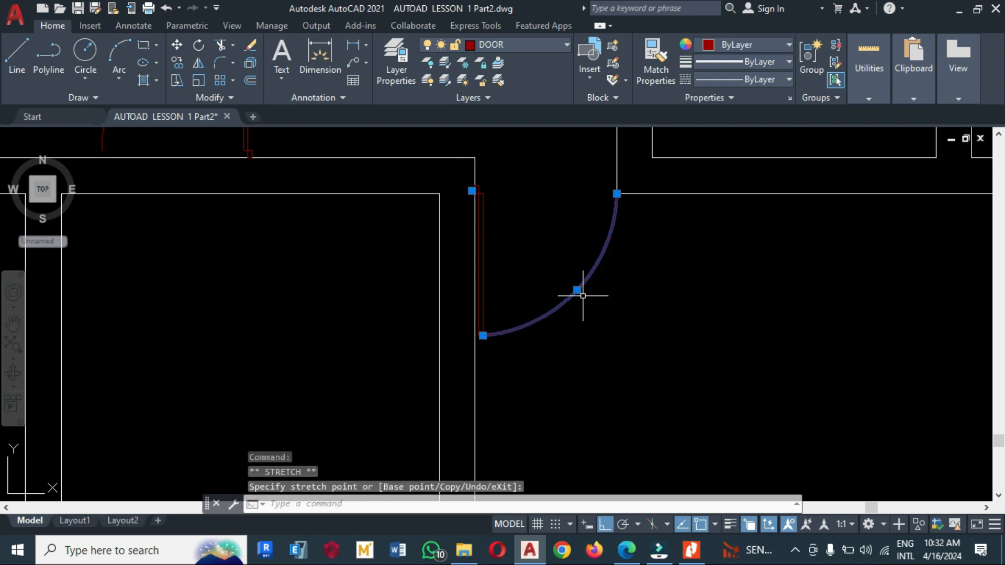
pyautogui.scroll(-4, 569, 335)
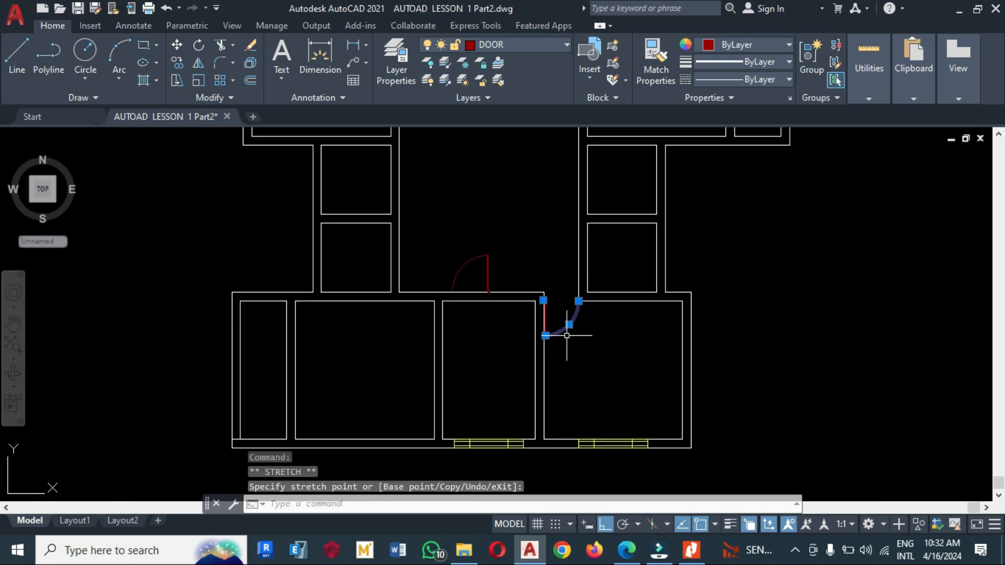
pyautogui.press('Escape')
# Step: Erase the leftover door symbol above the hall's lower wall
pyautogui.write('E')
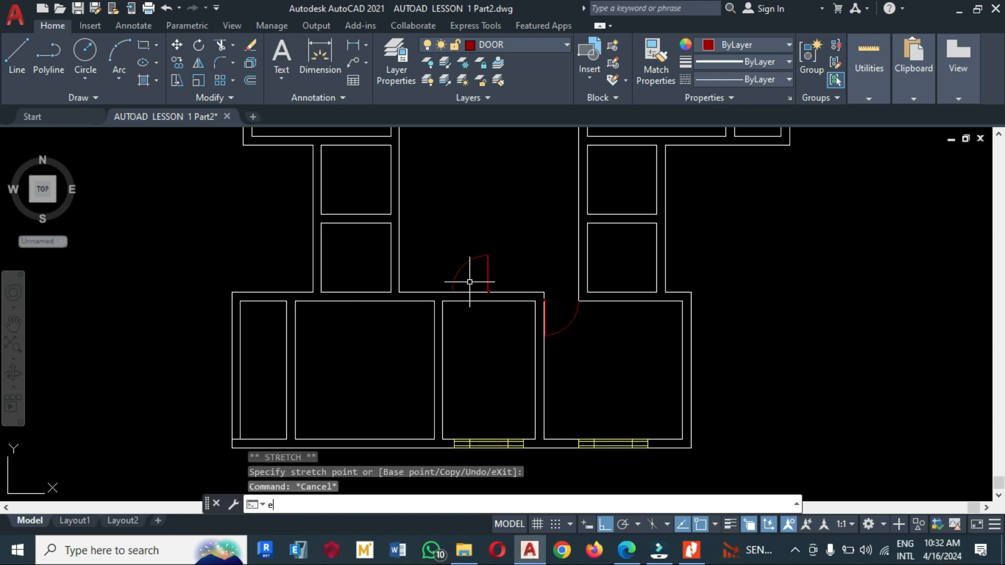
pyautogui.press('Return')
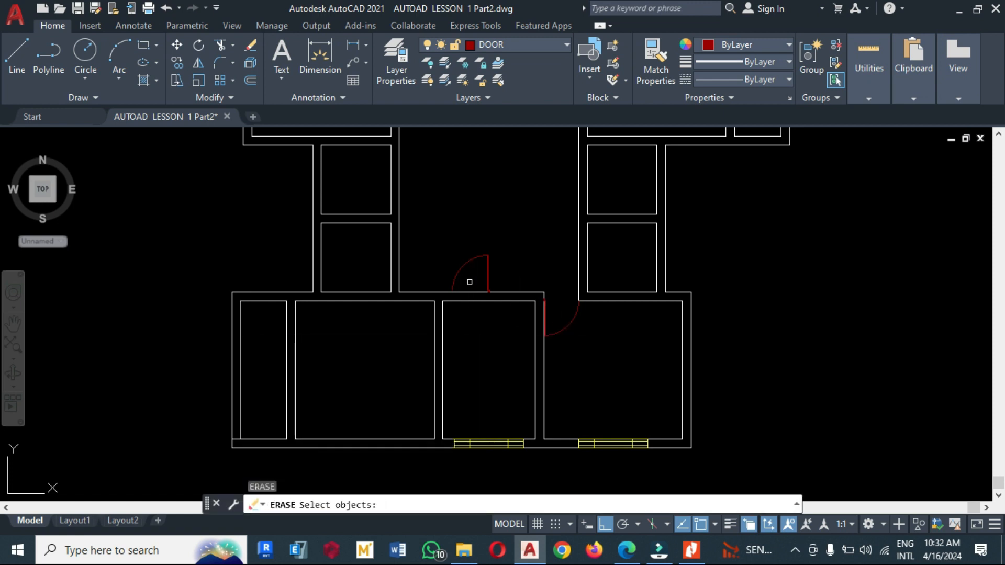
pyautogui.click(480, 270)
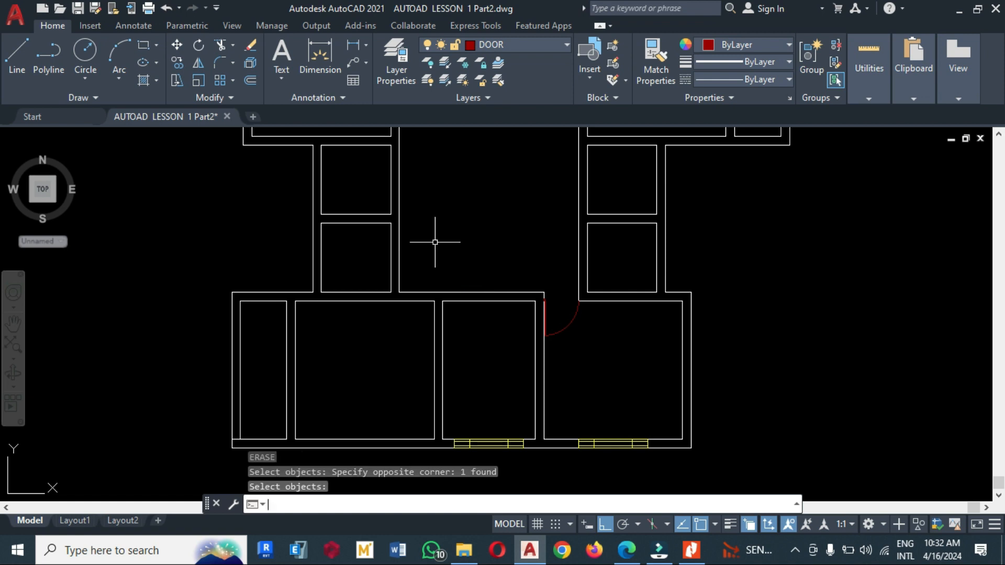
# Step: Copy the lower-right room's door jamb, leaf and swing arc into the open hall above the lower rooms, with Ortho off
pyautogui.scroll(8, 566, 329)
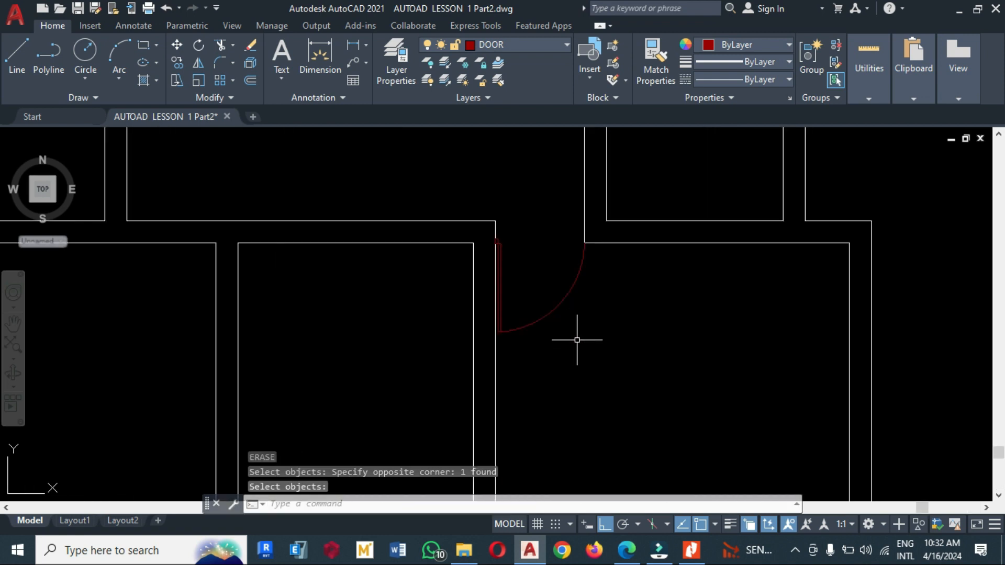
pyautogui.scroll(-4, 523, 324)
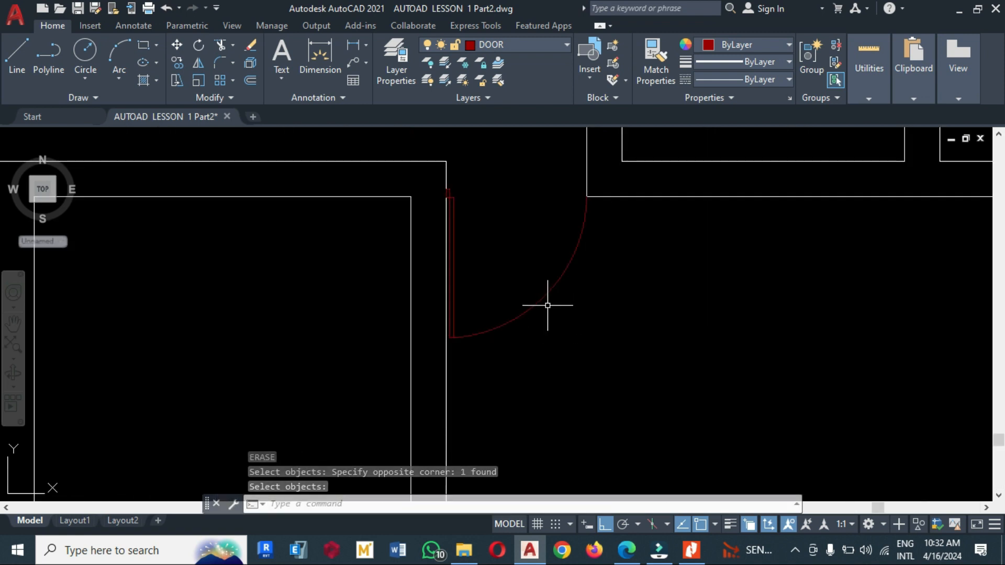
pyautogui.scroll(-2, 596, 307)
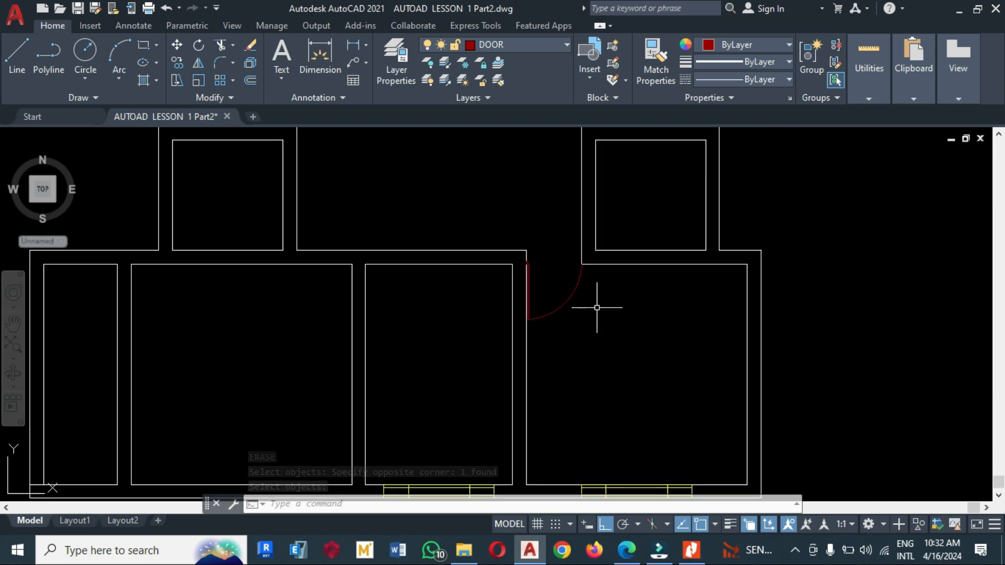
pyautogui.scroll(-1, 568, 367)
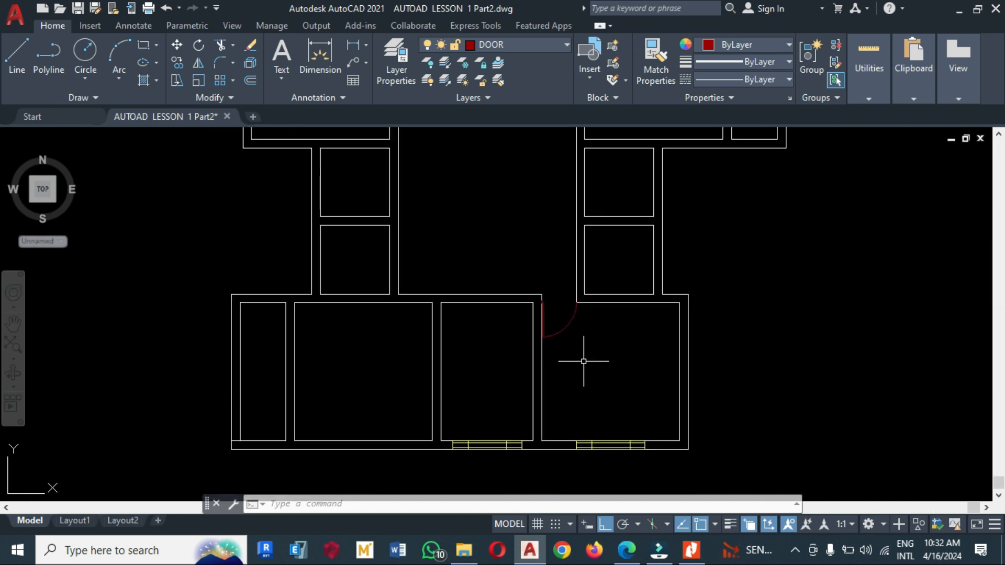
pyautogui.scroll(3, 559, 345)
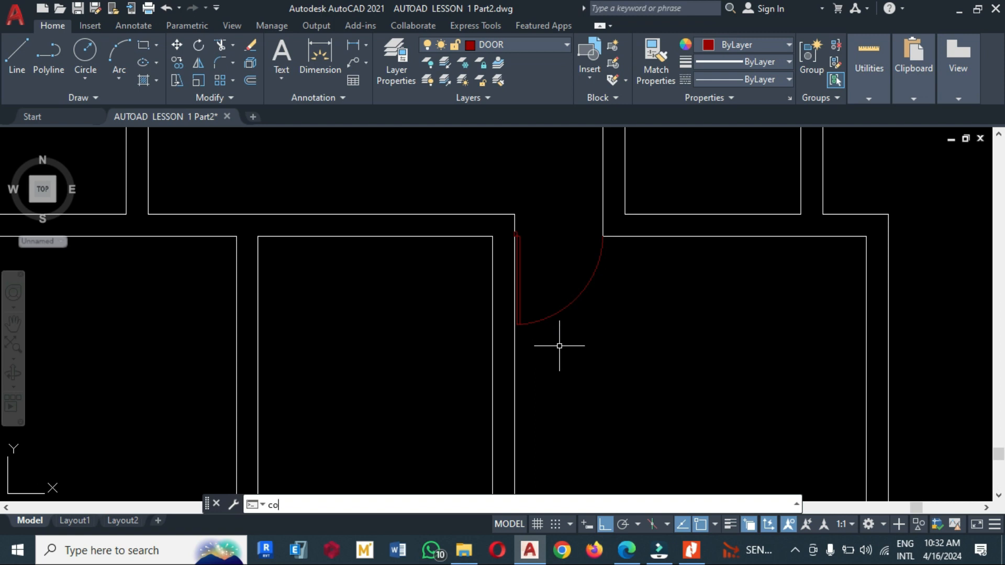
pyautogui.press('Return')
pyautogui.click(567, 348)
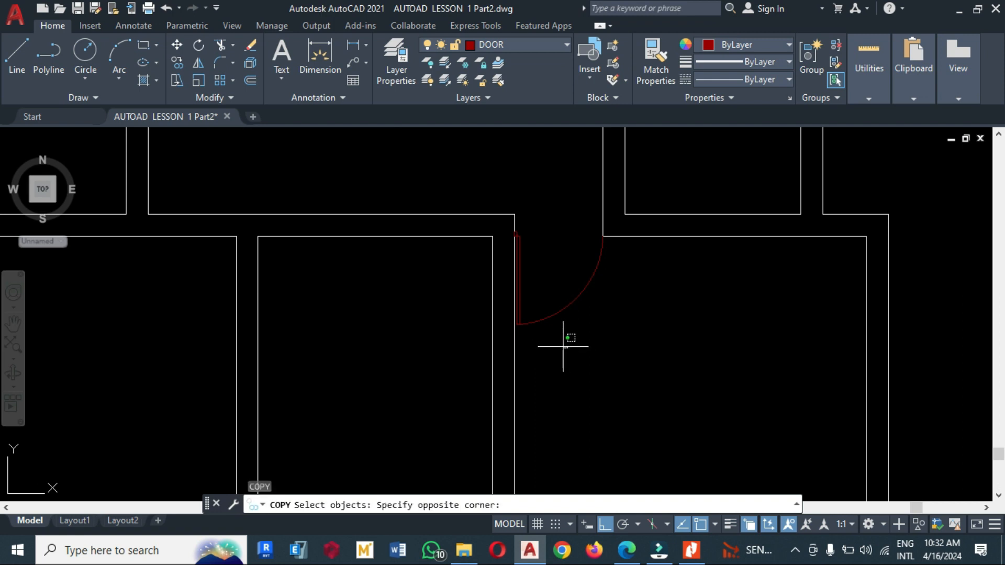
pyautogui.click(517, 314)
pyautogui.click(546, 250)
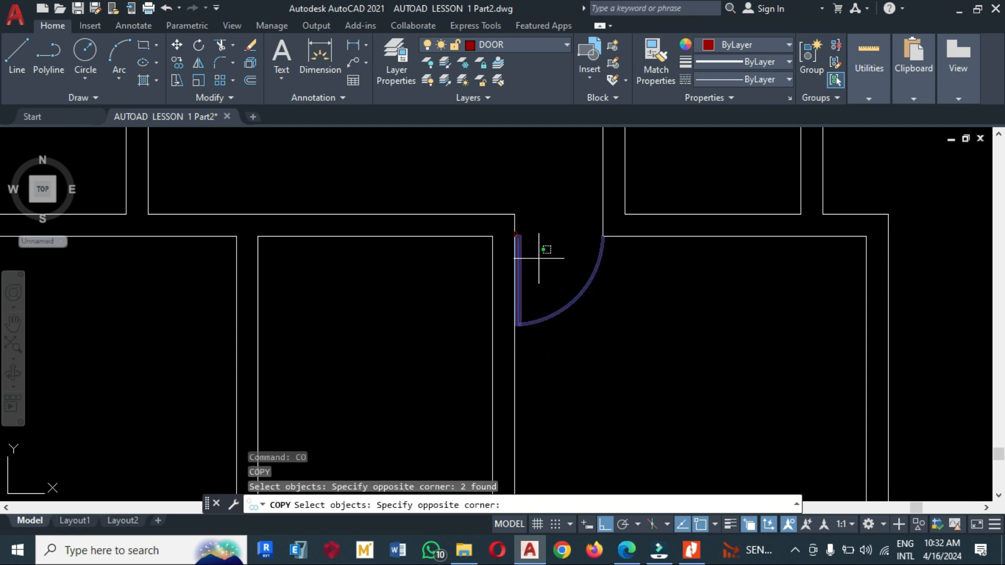
pyautogui.click(539, 264)
pyautogui.click(502, 233)
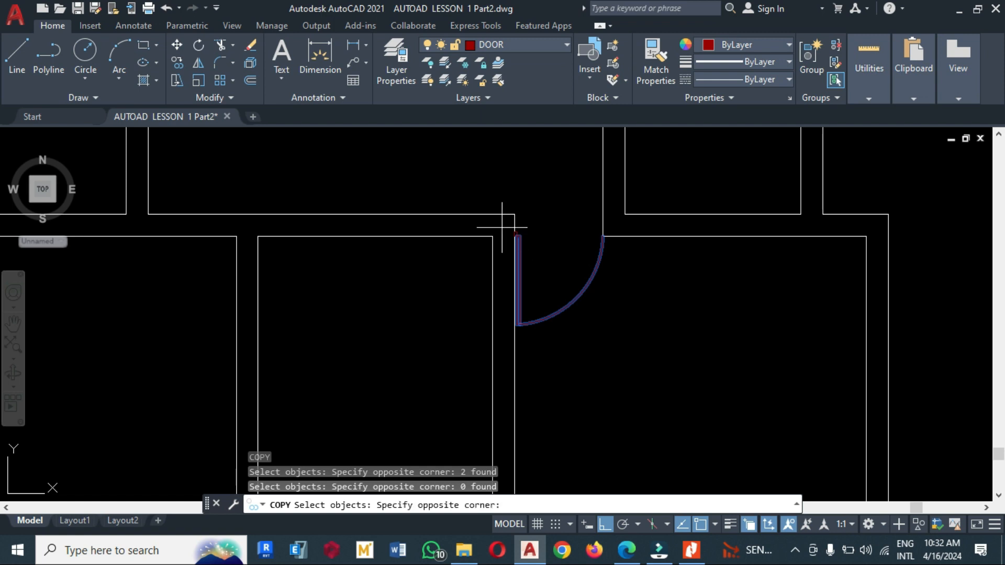
pyautogui.click(541, 248)
pyautogui.press('Return')
pyautogui.click(603, 237)
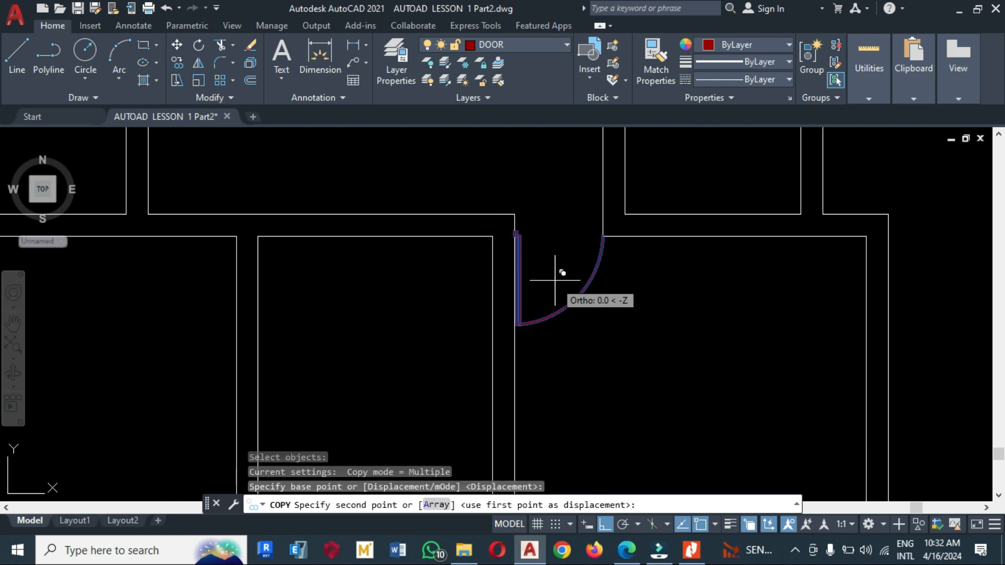
pyautogui.scroll(-4, 570, 330)
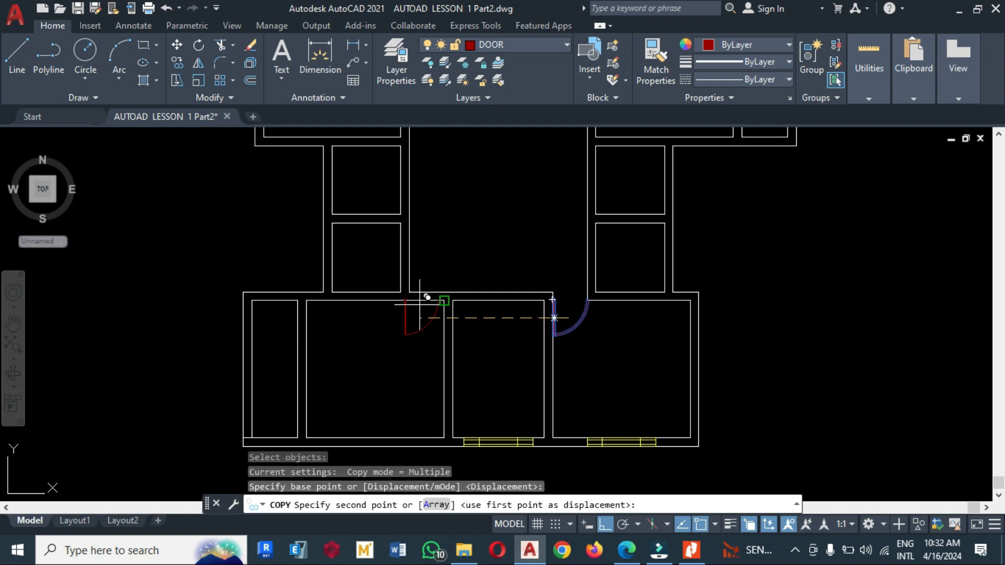
pyautogui.click(604, 524)
pyautogui.click(464, 244)
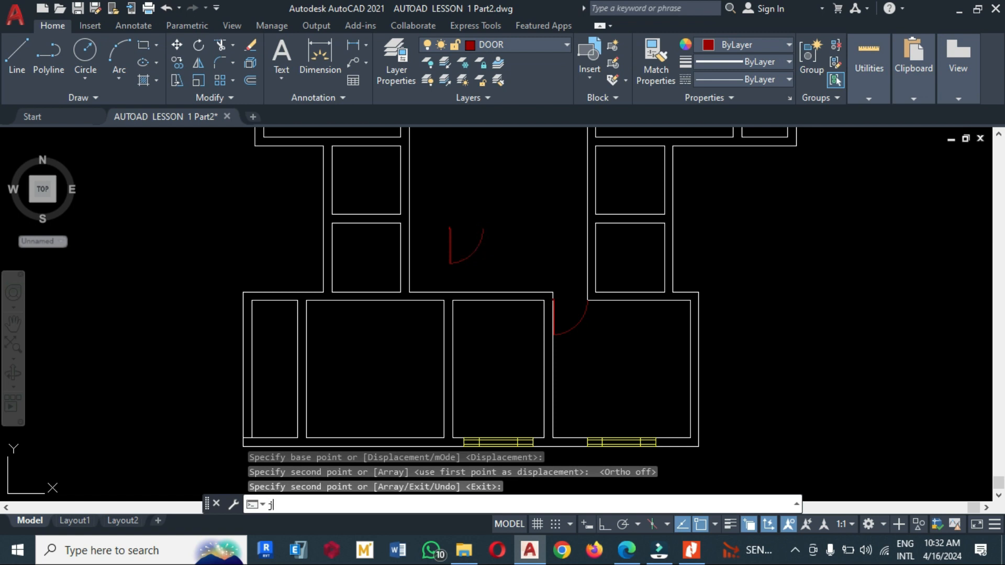
# Step: Try to join the parts of the copied door symbol in the hall into one object
pyautogui.press('Return')
pyautogui.click(498, 269)
pyautogui.click(427, 204)
pyautogui.press('Return')
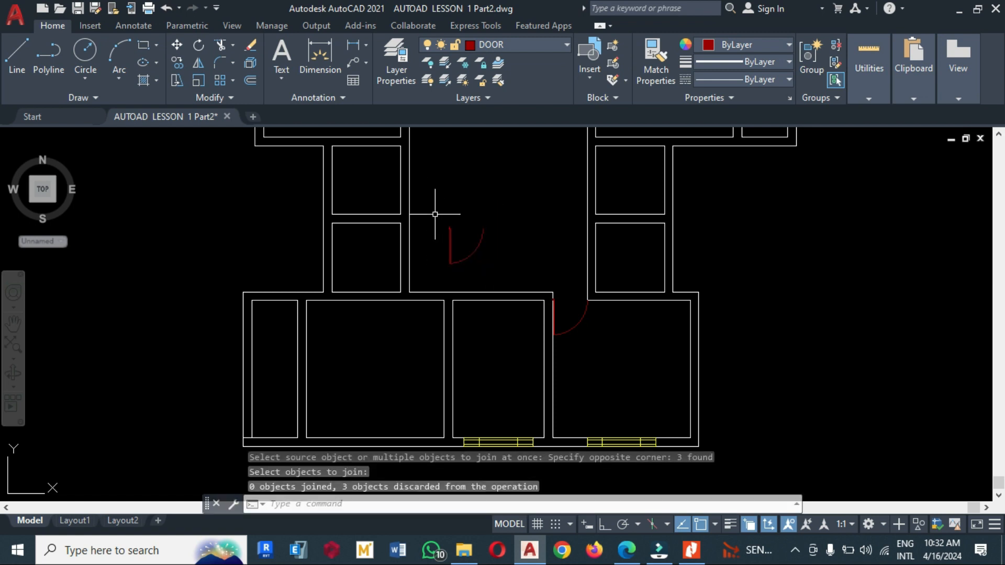
# Step: Mirror the copied door in the hall about a vertical line to its right with Ortho on, keeping the original
pyautogui.write('mi')
pyautogui.press('Return')
pyautogui.click(428, 214)
pyautogui.click(551, 295)
pyautogui.press('Return')
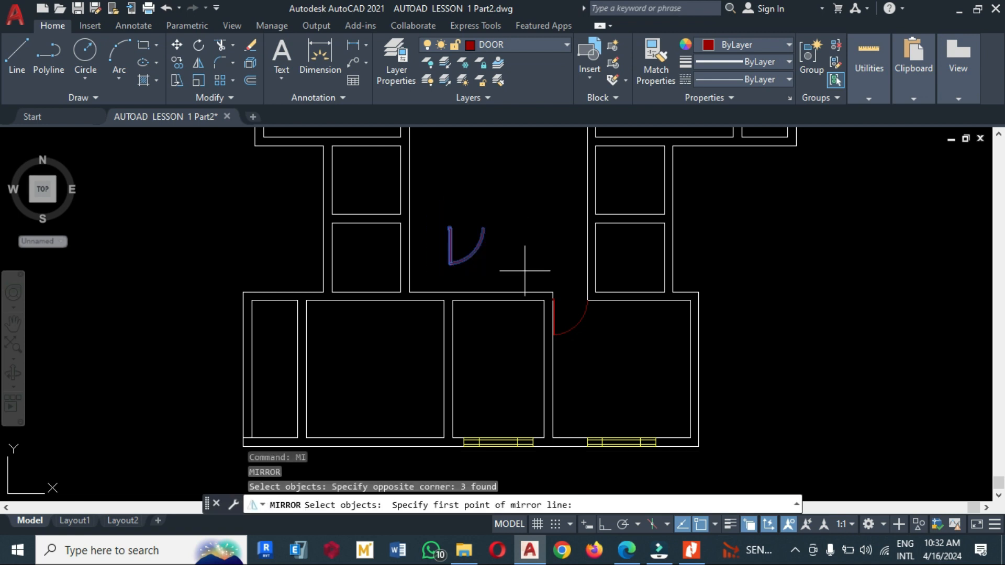
pyautogui.click(524, 270)
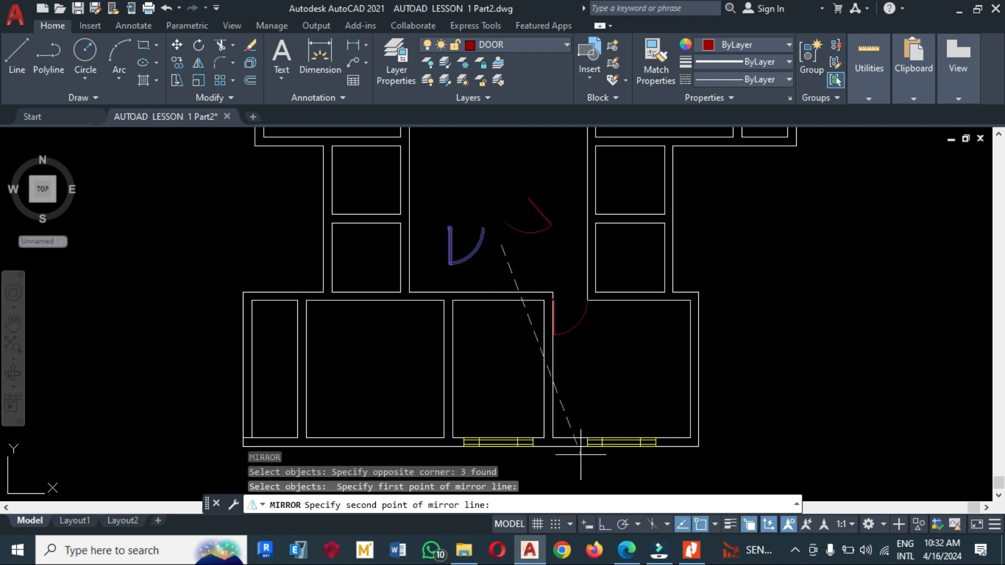
pyautogui.click(605, 524)
pyautogui.click(516, 264)
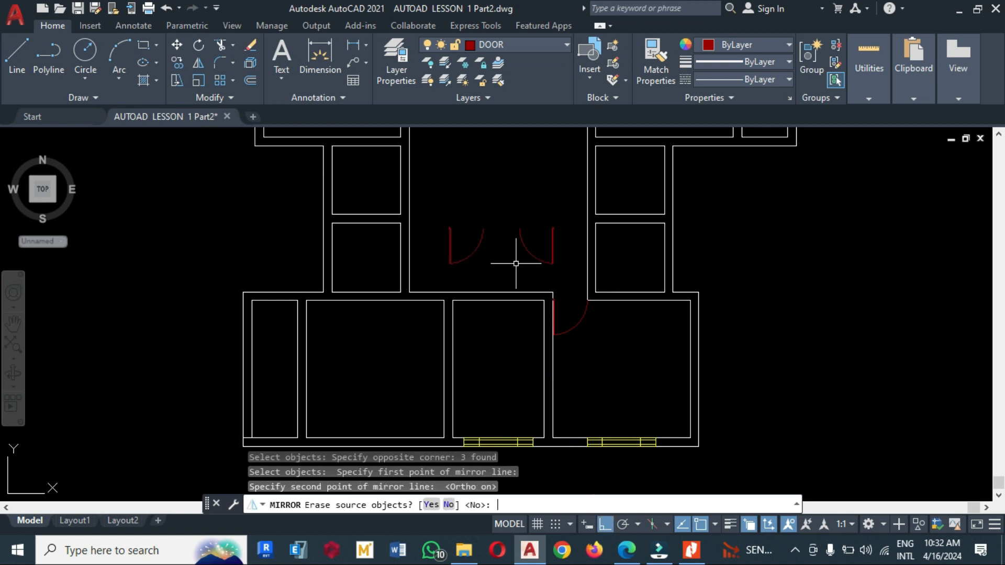
pyautogui.press('Return')
# Step: Move the mirrored door by its jamb corner to the upper-right inside corner of the lower-left 3600 x 3600 room
pyautogui.write('m')
pyautogui.press('space')
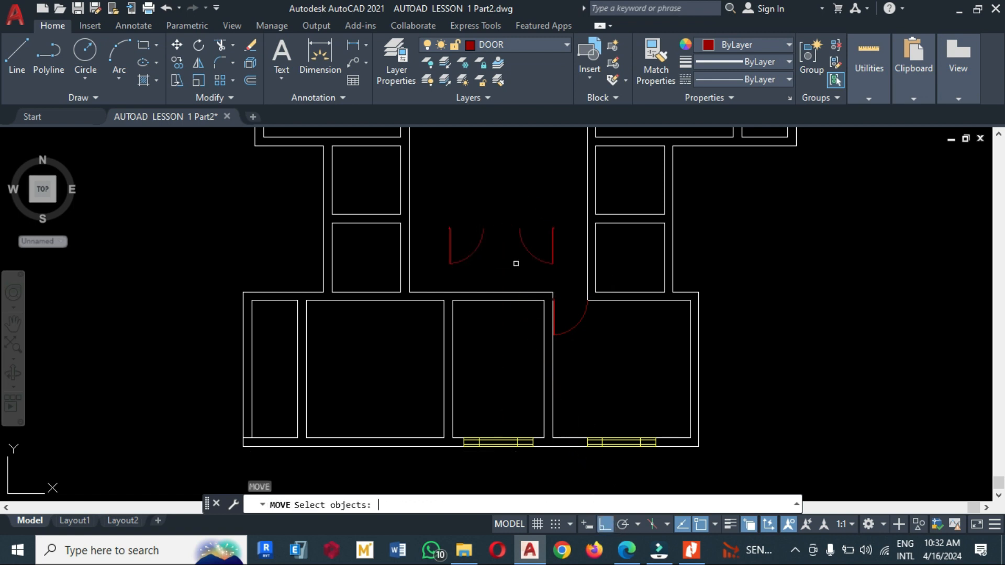
pyautogui.click(515, 222)
pyautogui.click(568, 268)
pyautogui.press('Return')
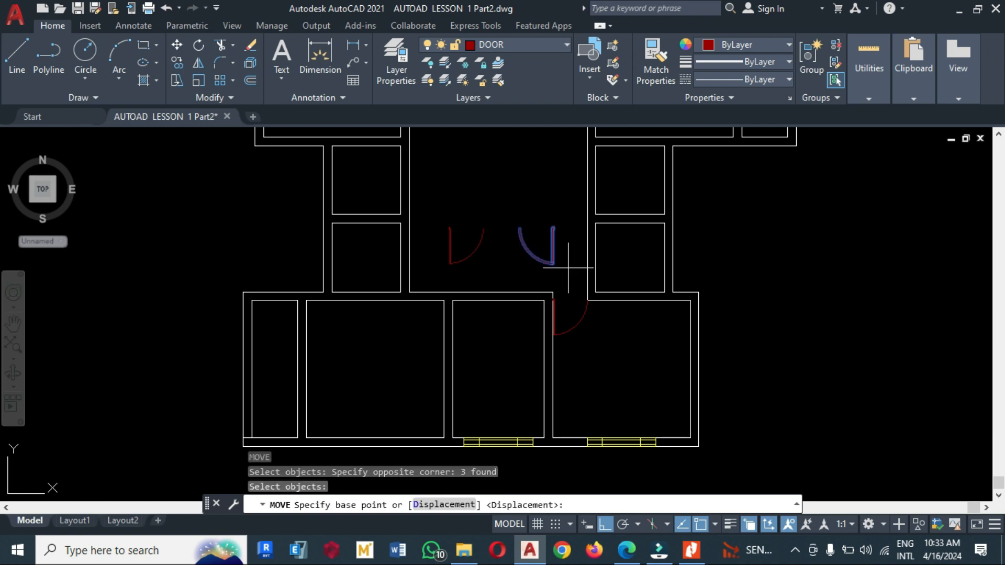
pyautogui.scroll(5, 560, 228)
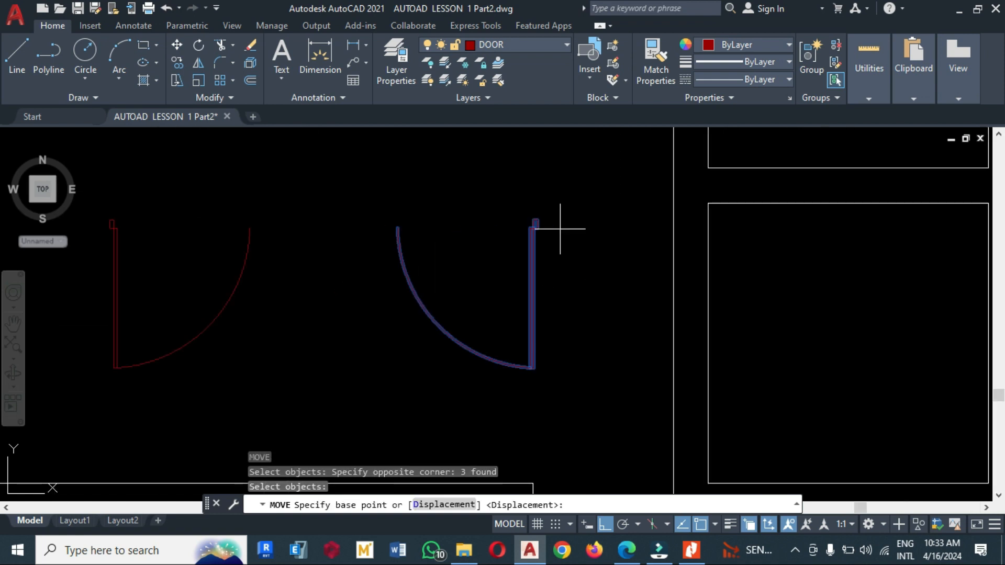
pyautogui.scroll(2, 554, 235)
pyautogui.click(524, 215)
pyautogui.scroll(-4, 550, 194)
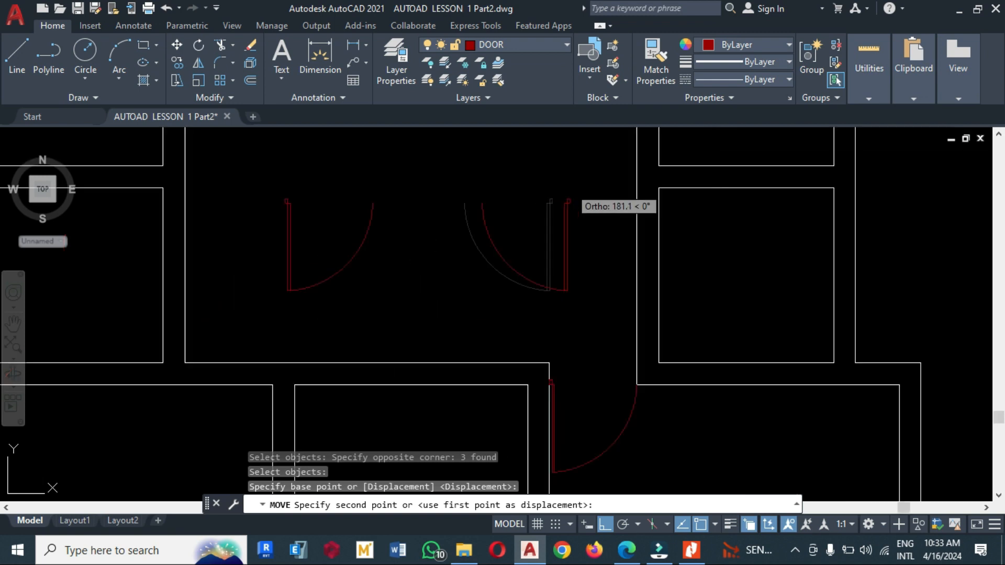
pyautogui.click(272, 385)
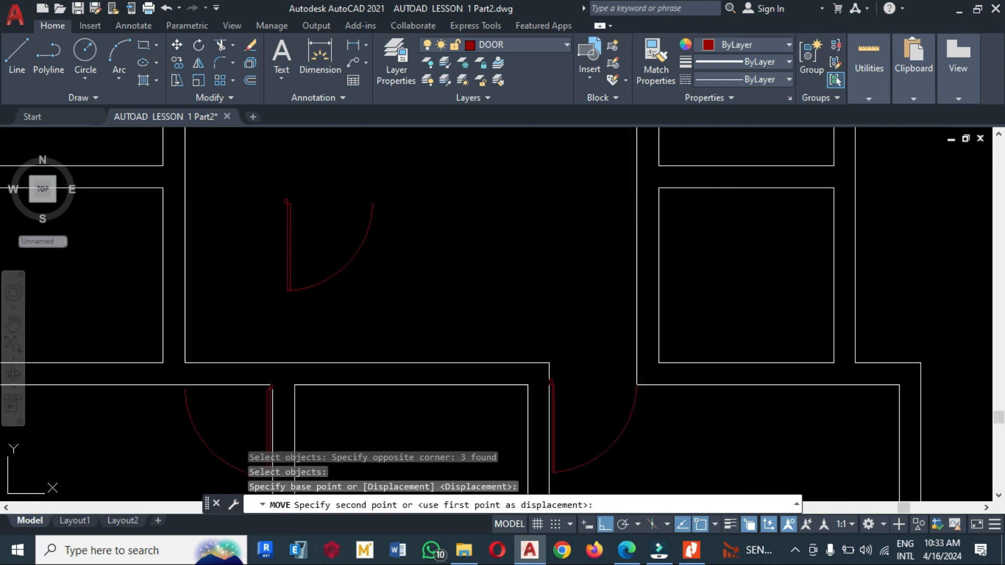
pyautogui.click(269, 388)
# Step: Move the lower-left room's door slightly up so its leaf starts flush with the room's upper wall line
pyautogui.scroll(-4, 422, 272)
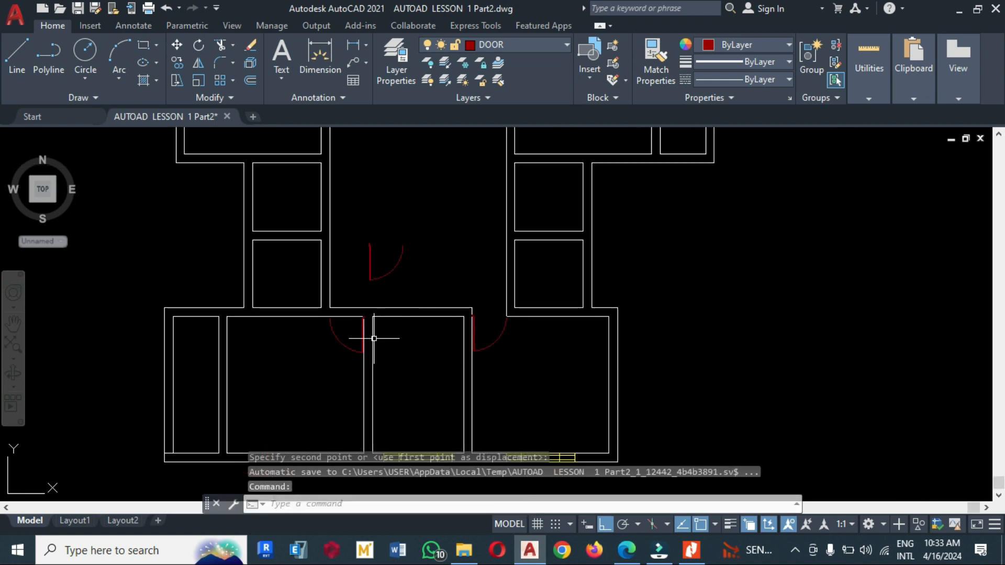
pyautogui.scroll(2, 350, 348)
pyautogui.scroll(2, 348, 298)
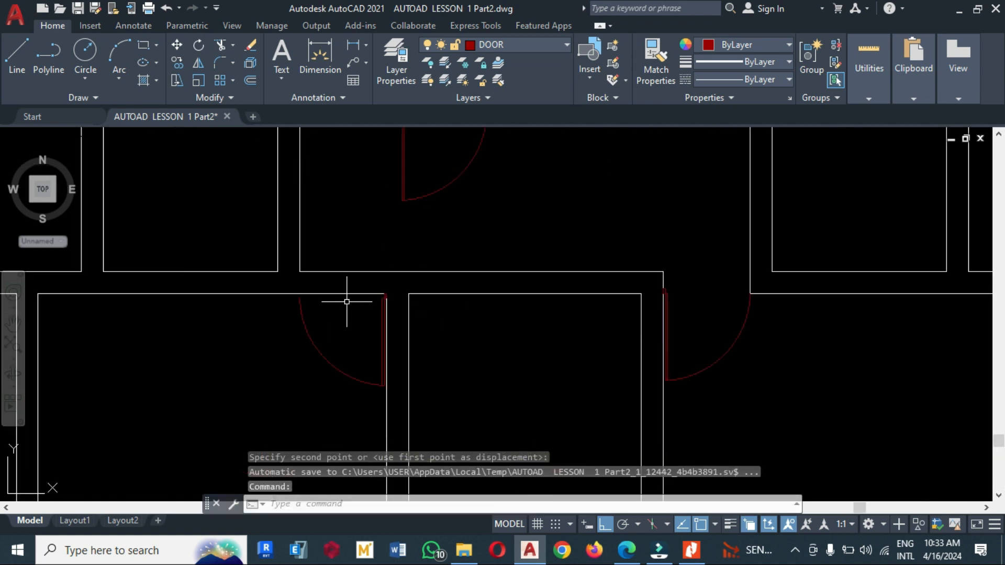
pyautogui.scroll(2, 347, 299)
pyautogui.write('m')
pyautogui.press('Return')
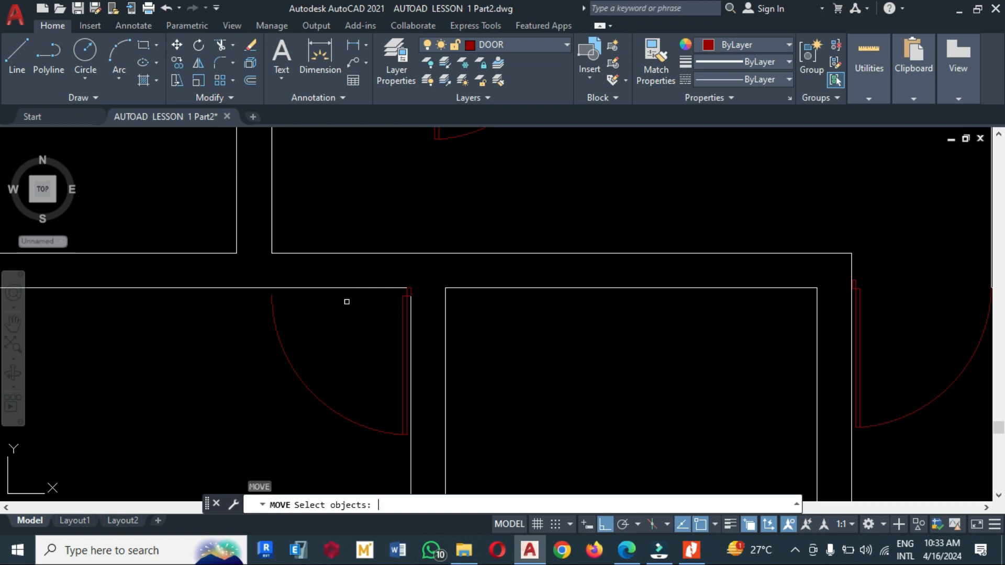
pyautogui.click(250, 272)
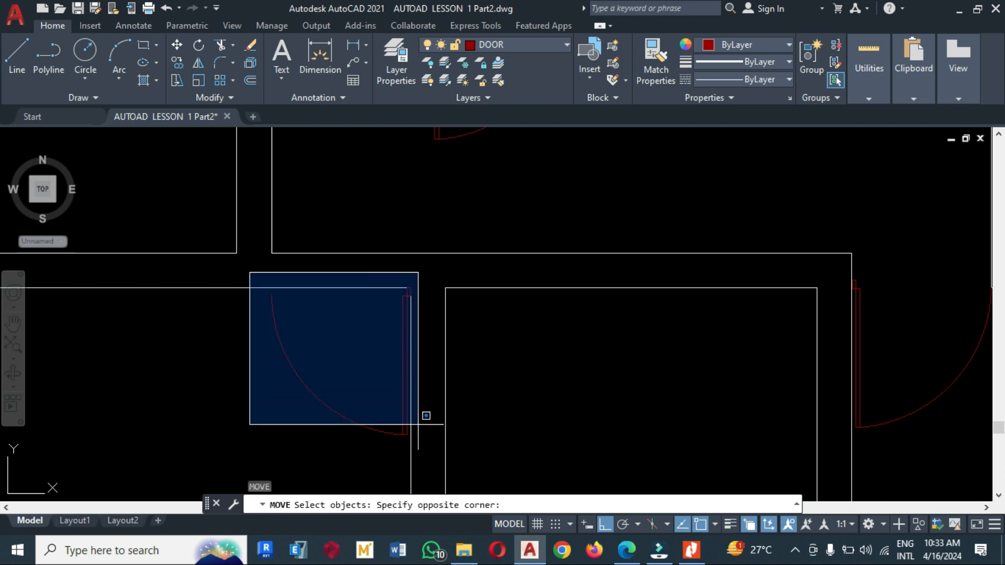
pyautogui.click(418, 444)
pyautogui.press('Return')
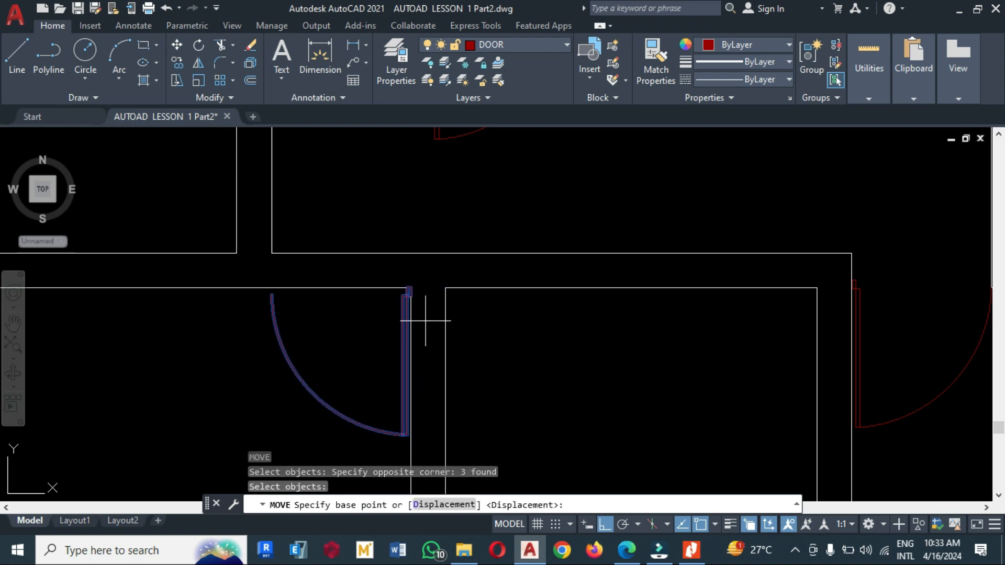
pyautogui.scroll(2, 425, 319)
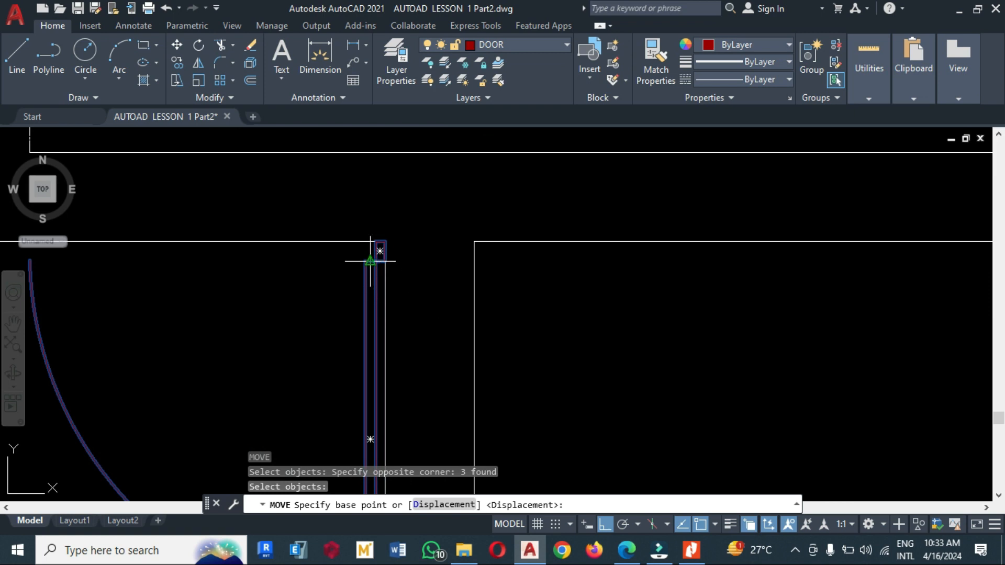
pyautogui.click(390, 252)
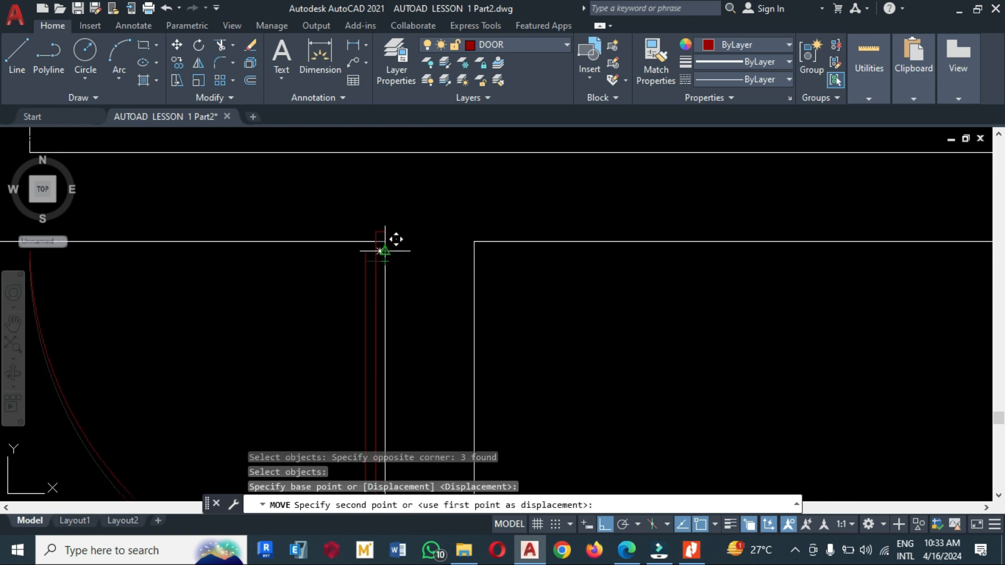
pyautogui.click(390, 232)
pyautogui.scroll(-2, 469, 214)
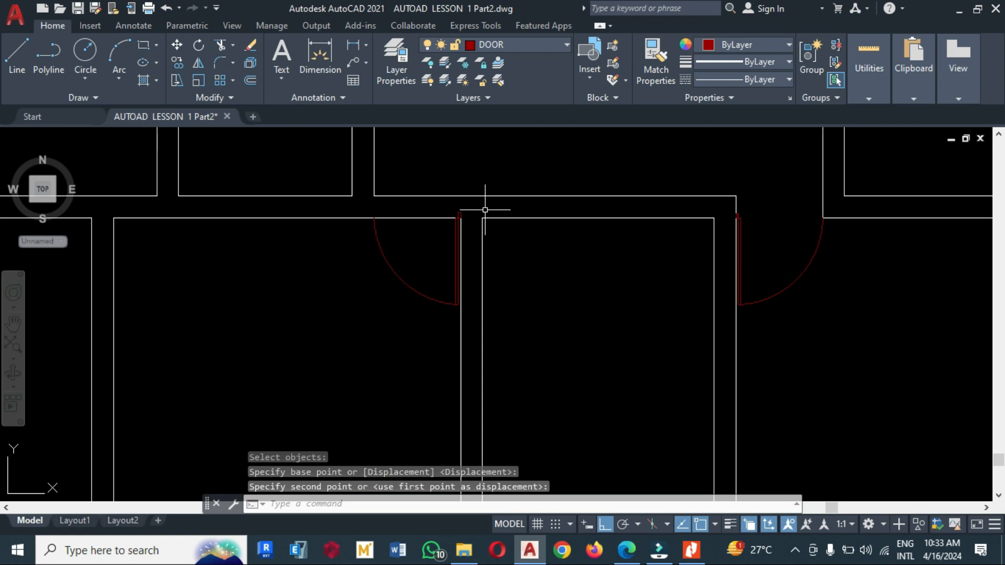
# Step: Extend the hall's left wall line and the lower-left room's right wall line across the thickness of the upper wall
pyautogui.write('ex')
pyautogui.press('Return')
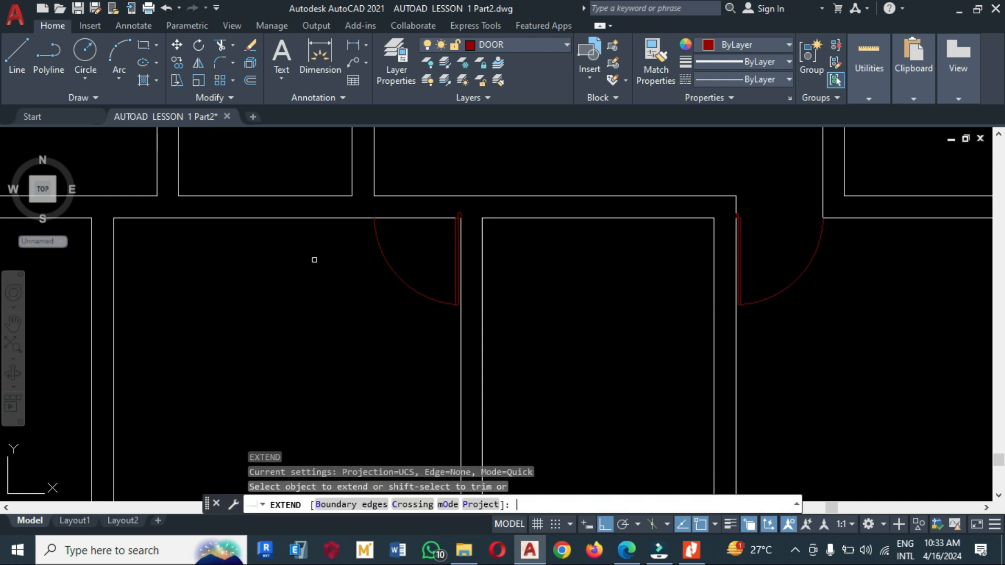
pyautogui.click(373, 187)
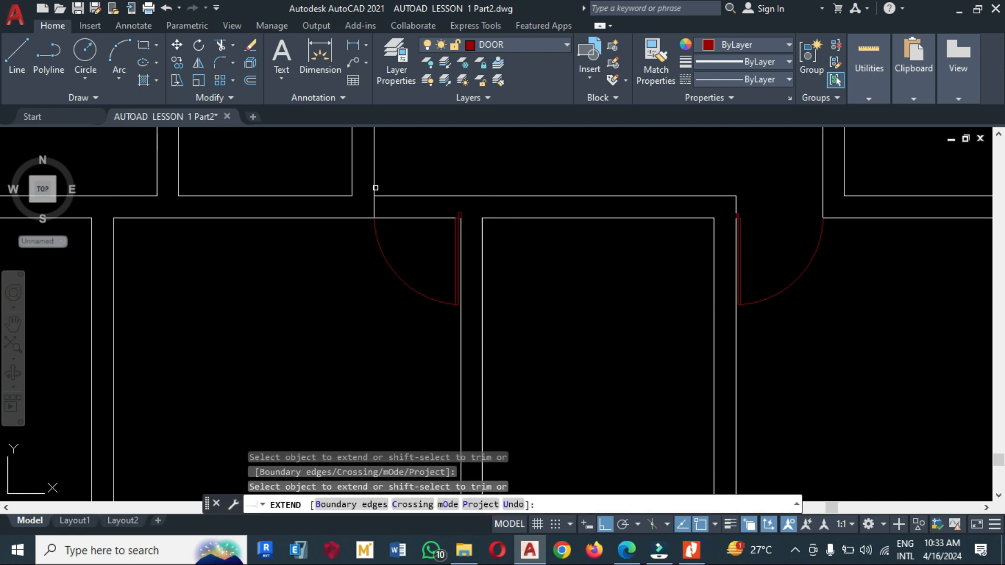
pyautogui.click(463, 233)
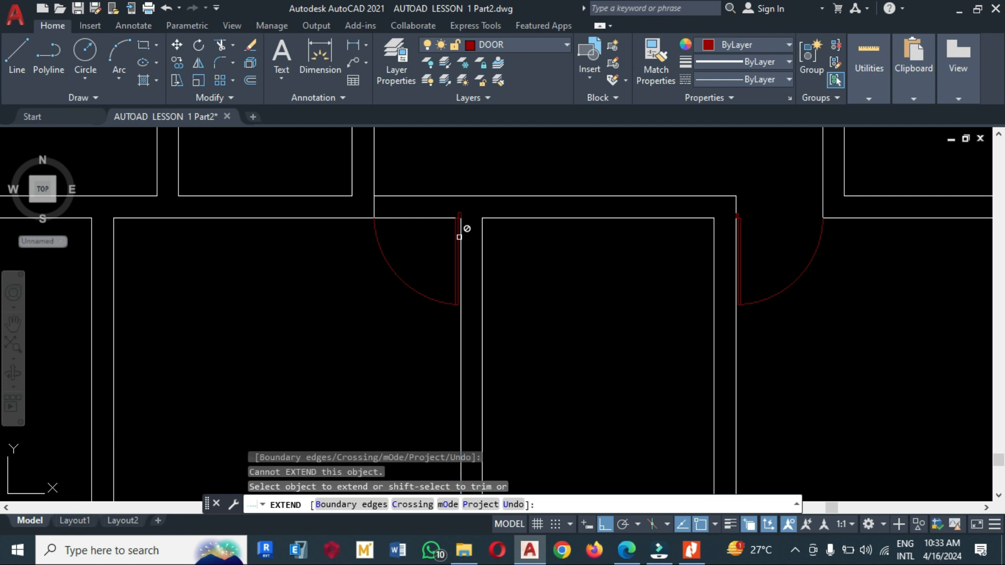
pyautogui.scroll(4, 463, 231)
pyautogui.click(455, 228)
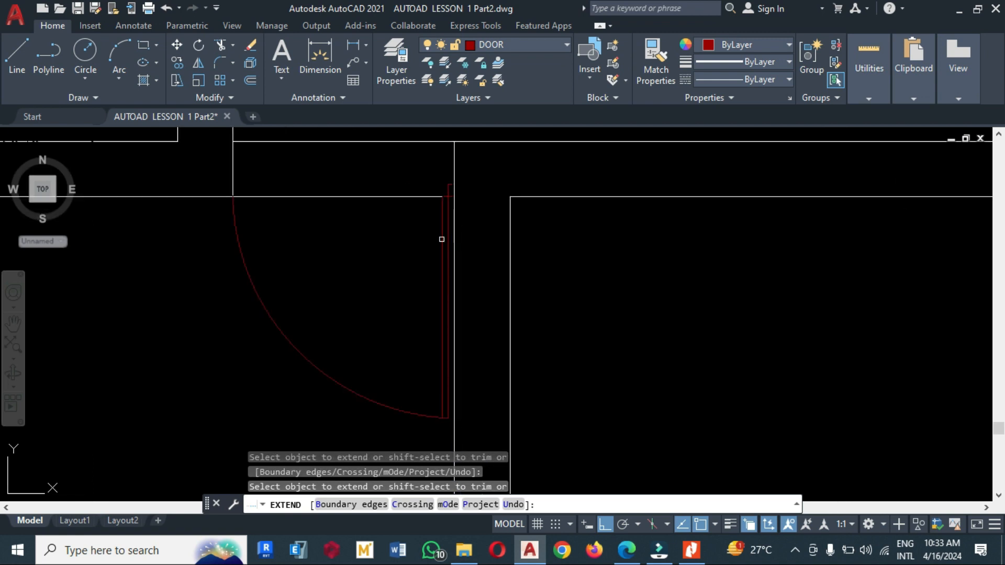
# Step: Trim both wall lines between the jamb lines to open the doorway of the lower-left room
pyautogui.write('tr')
pyautogui.press('Return')
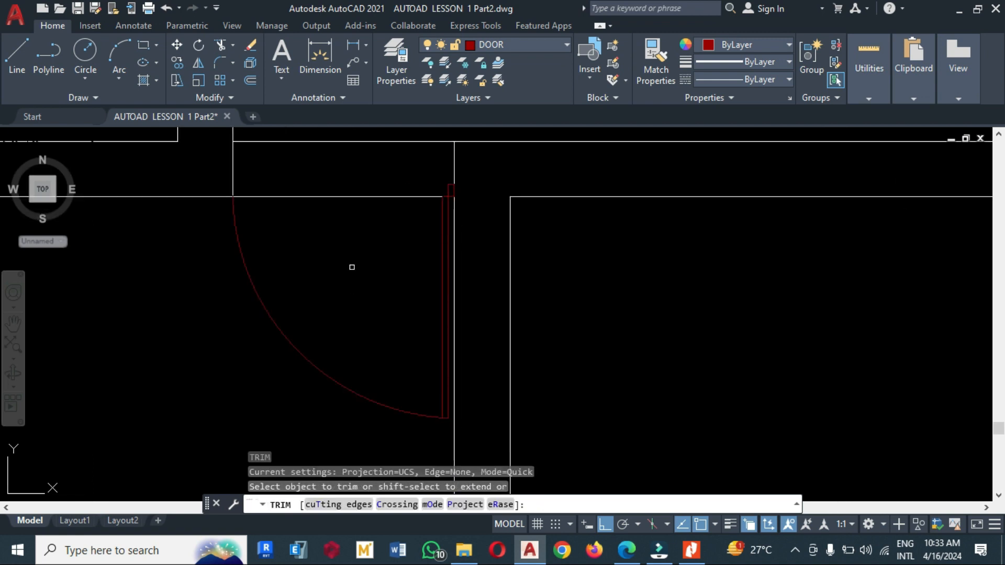
pyautogui.click(352, 267)
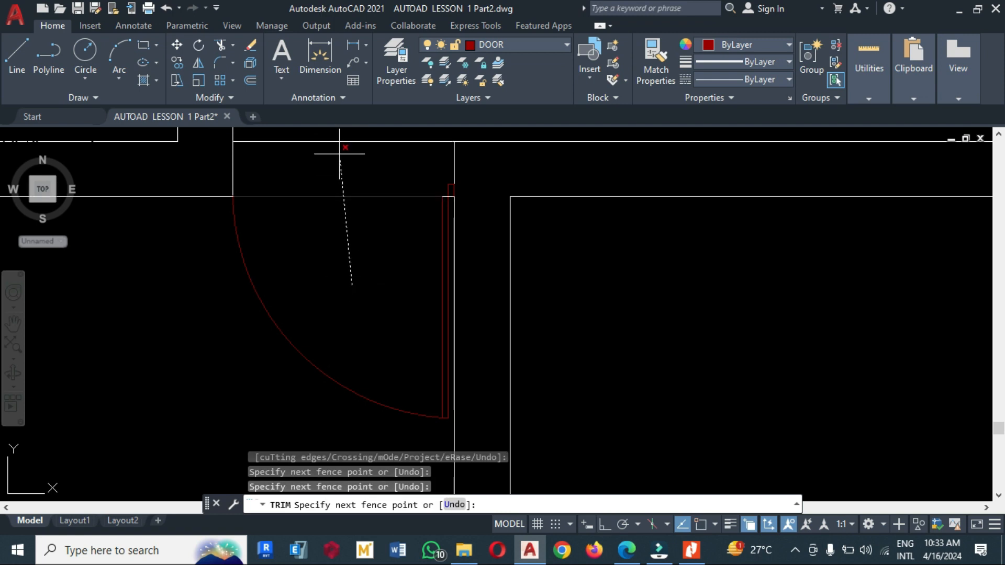
pyautogui.press('Return')
pyautogui.scroll(-5, 348, 268)
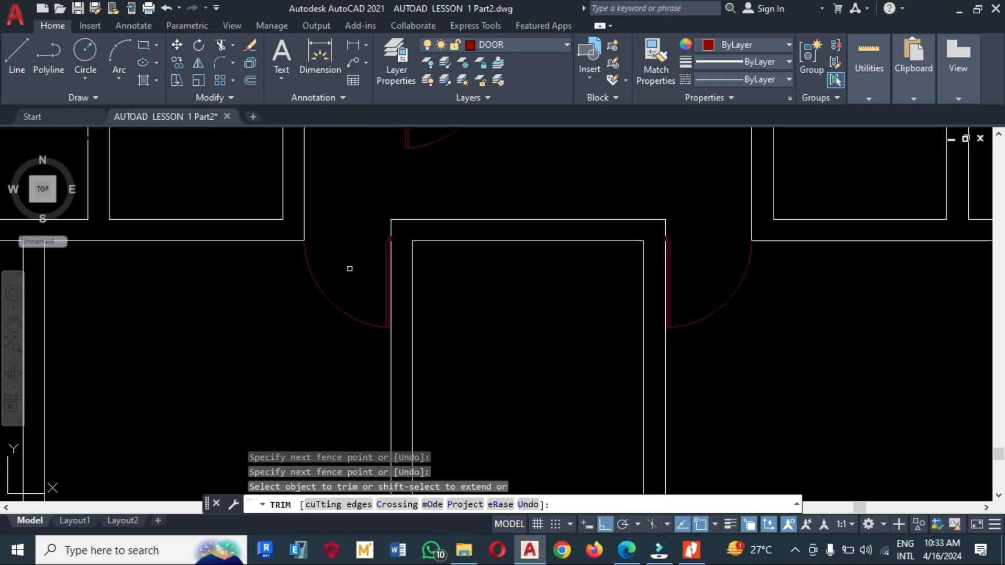
pyautogui.press('Escape')
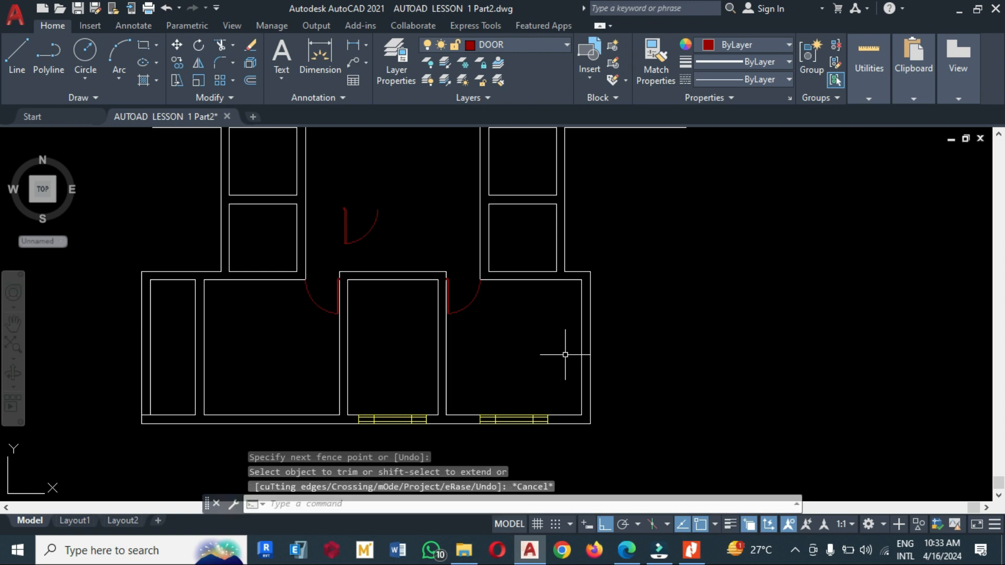
# Step: Switch to the reference PDF plan view1 in Nitro Pro, check the lower rooms' door and window positions, and return to AutoCAD
pyautogui.click(691, 549)
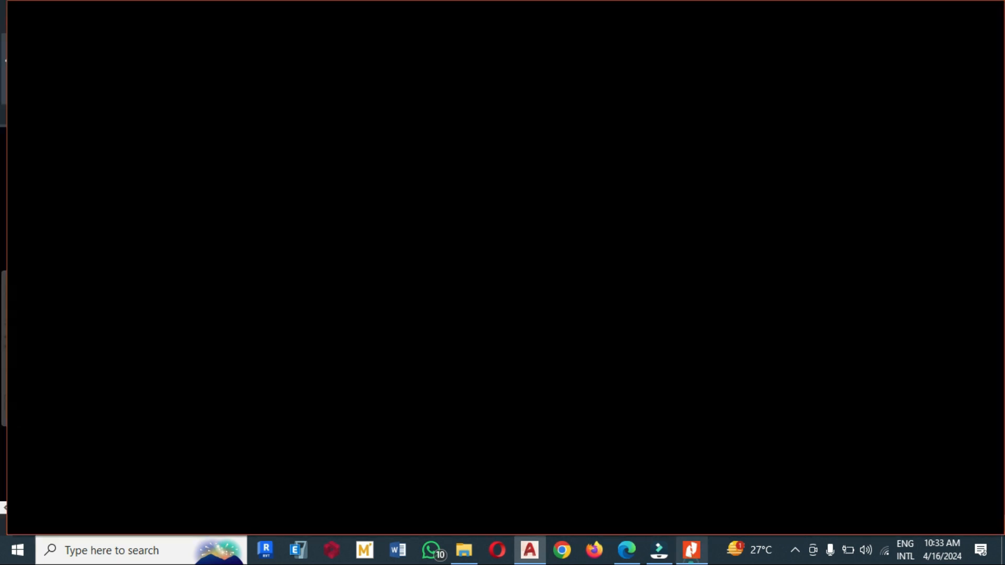
pyautogui.click(691, 550)
pyautogui.click(691, 550)
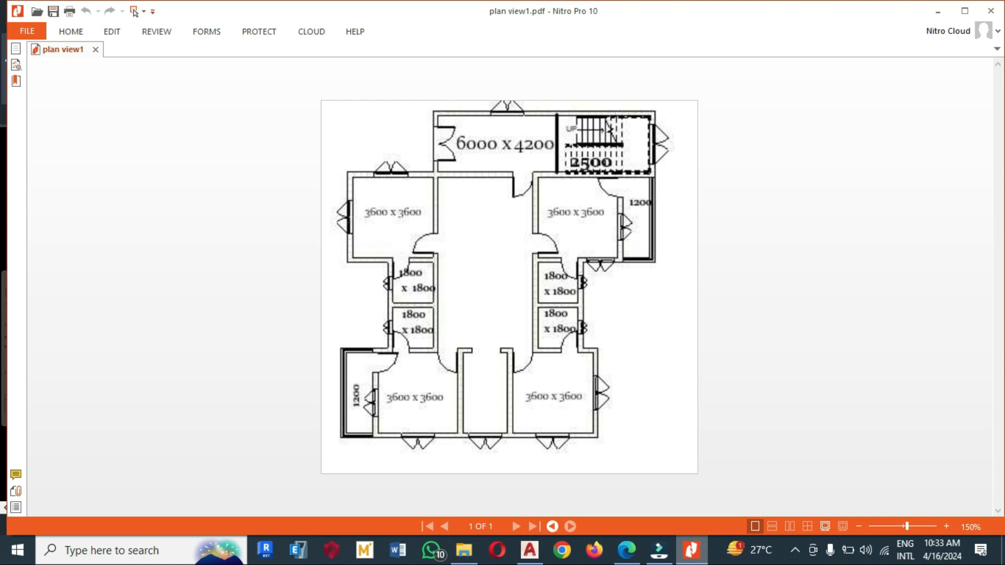
pyautogui.click(690, 556)
pyautogui.scroll(-2, 726, 384)
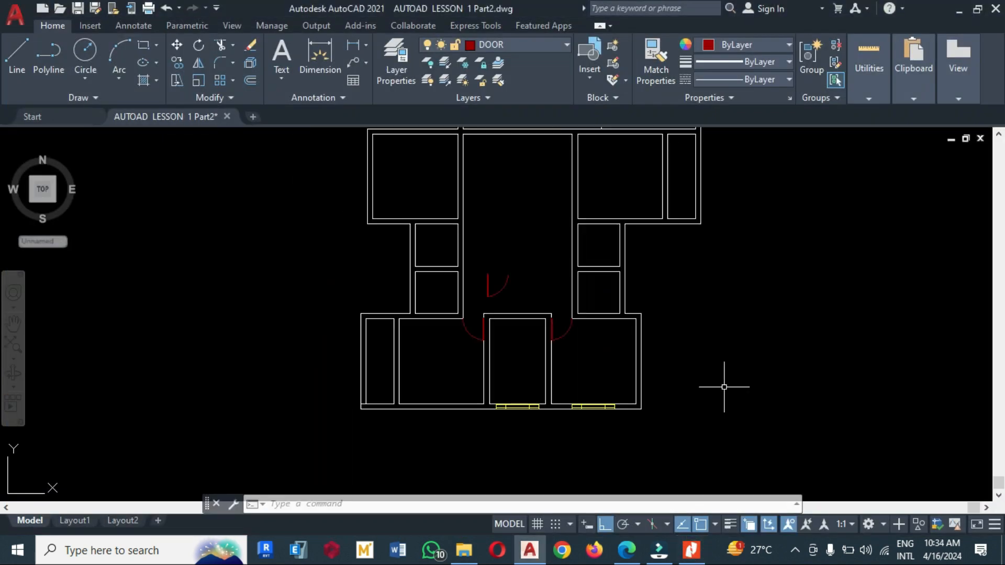
# Step: Trim the stray inner wall line segment crossing the outer wall at the narrow room's lower-left corner
pyautogui.scroll(2, 505, 294)
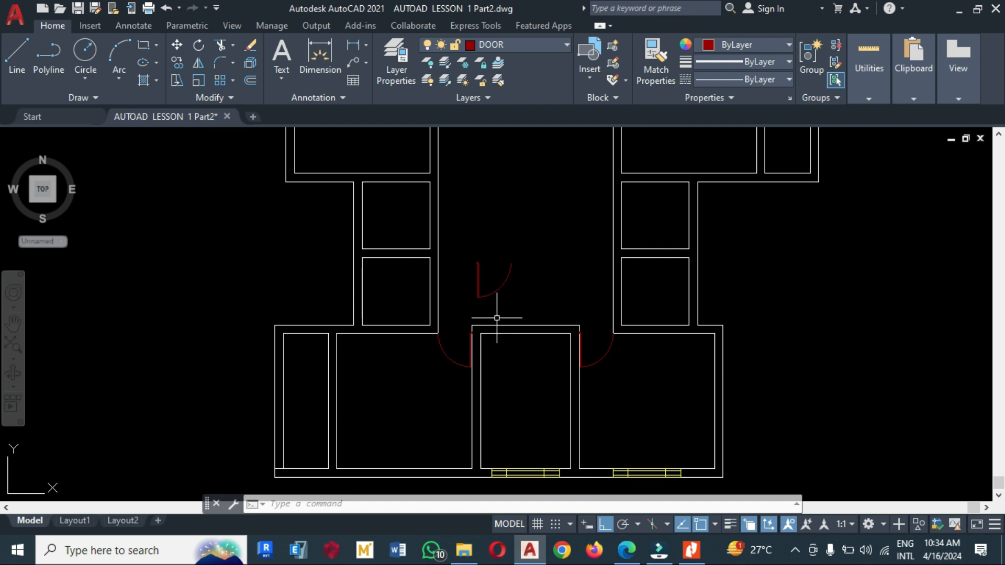
pyautogui.moveTo(511, 317); pyautogui.dragTo(520, 318, button='middle')
pyautogui.write('t')
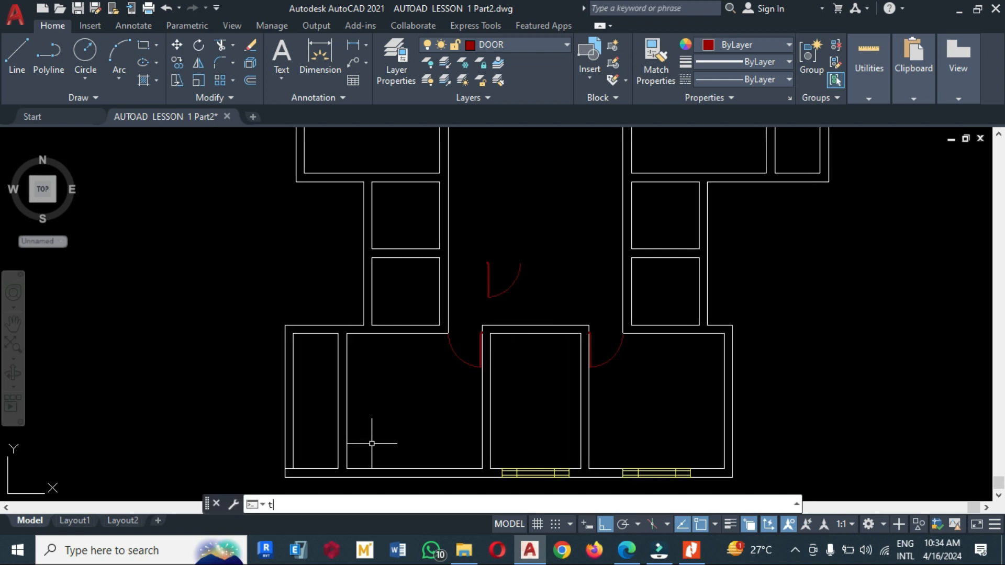
pyautogui.write('r')
pyautogui.press('Return')
pyautogui.scroll(-2, 346, 349)
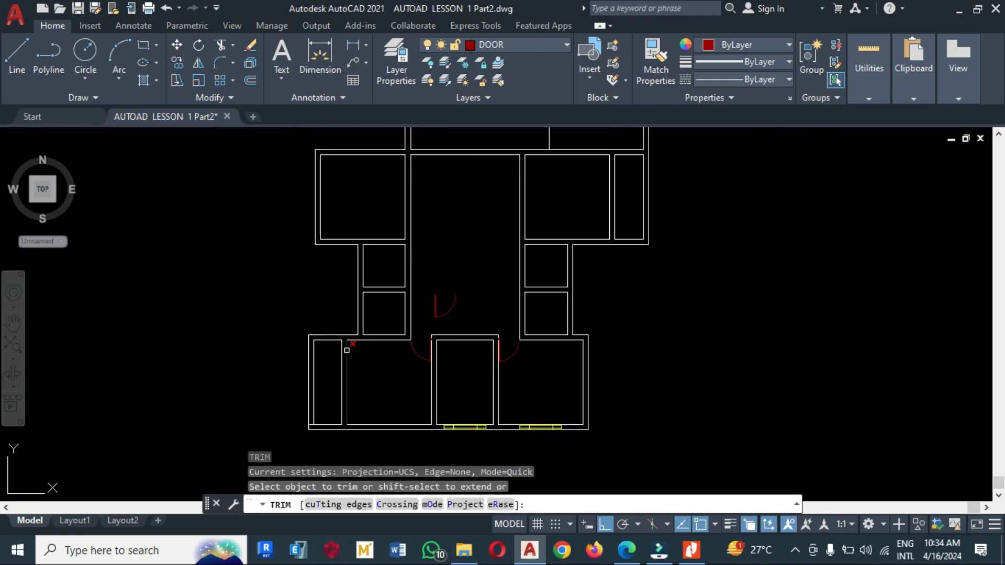
pyautogui.scroll(2, 309, 415)
pyautogui.click(313, 430)
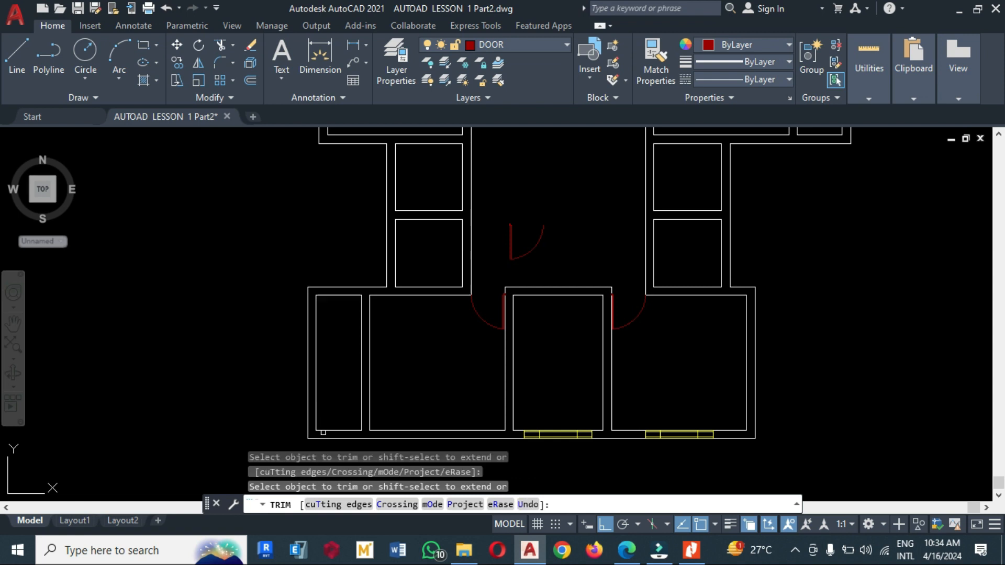
pyautogui.press('Return')
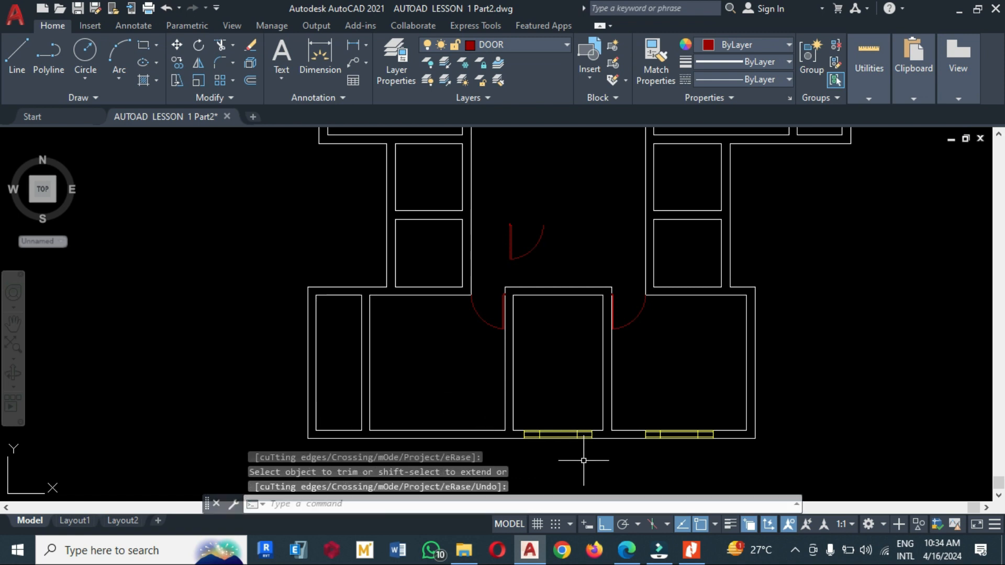
# Step: Offset the lower-left room's right wall line 2800 to the left, into the room
pyautogui.click(691, 550)
pyautogui.click(689, 554)
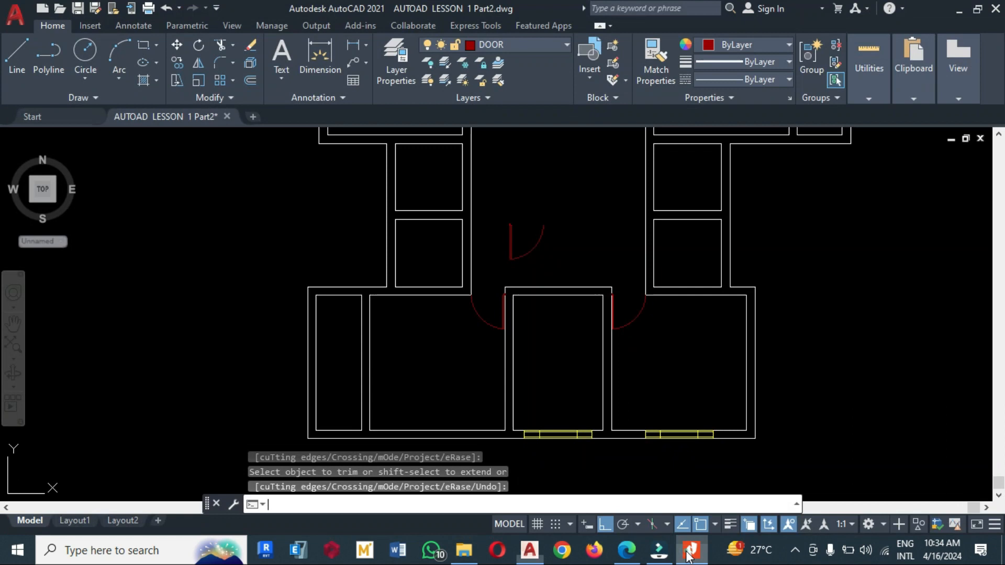
pyautogui.write('o')
pyautogui.press('Return')
pyautogui.write('2800')
pyautogui.press('Return')
pyautogui.click(505, 377)
pyautogui.click(445, 388)
pyautogui.press('Return')
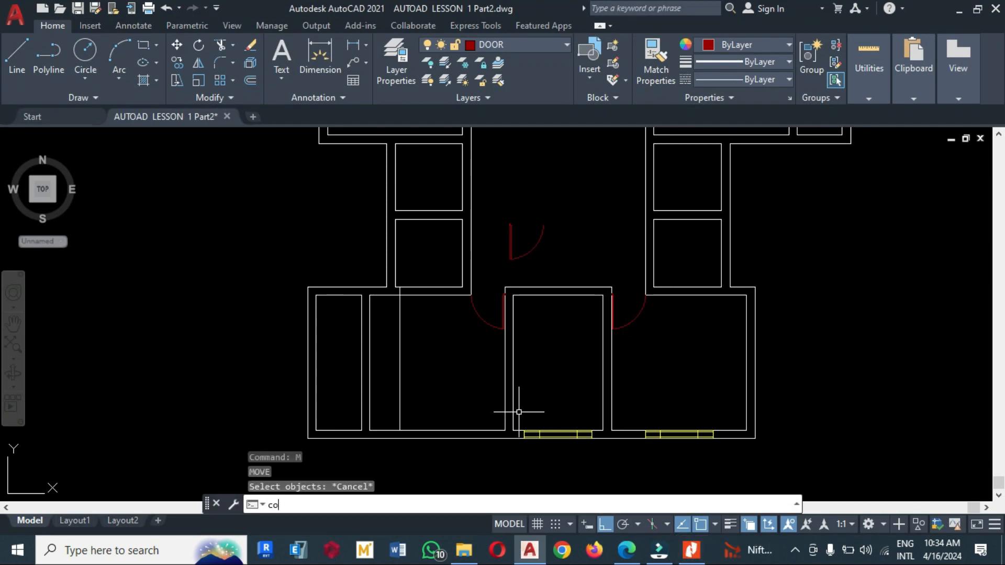
# Step: Copy the middle room's bottom window onto the bottom wall of the lower-left room and erase the vertical guide line
pyautogui.press('Return')
pyautogui.click(558, 430)
pyautogui.click(437, 430)
pyautogui.press('Return')
pyautogui.write('e')
pyautogui.press('Return')
# Step: Check the reference PDF plan, return to AutoCAD and copy the loose corridor door into the lower-left room near its upper-left corner
pyautogui.click(689, 553)
pyautogui.click(688, 556)
pyautogui.click(688, 556)
pyautogui.scroll(5, 409, 348)
pyautogui.write('co')
pyautogui.press('Return')
pyautogui.click(607, 184)
pyautogui.press('Return')
pyautogui.click(607, 156)
pyautogui.click(409, 325)
# Step: Rotate the copied door so its leaf lies horizontally, and mirror it about a horizontal line below it, keeping the source
pyautogui.moveTo(489, 338); pyautogui.dragTo(400, 313)
pyautogui.press('Return')
pyautogui.click(410, 325)
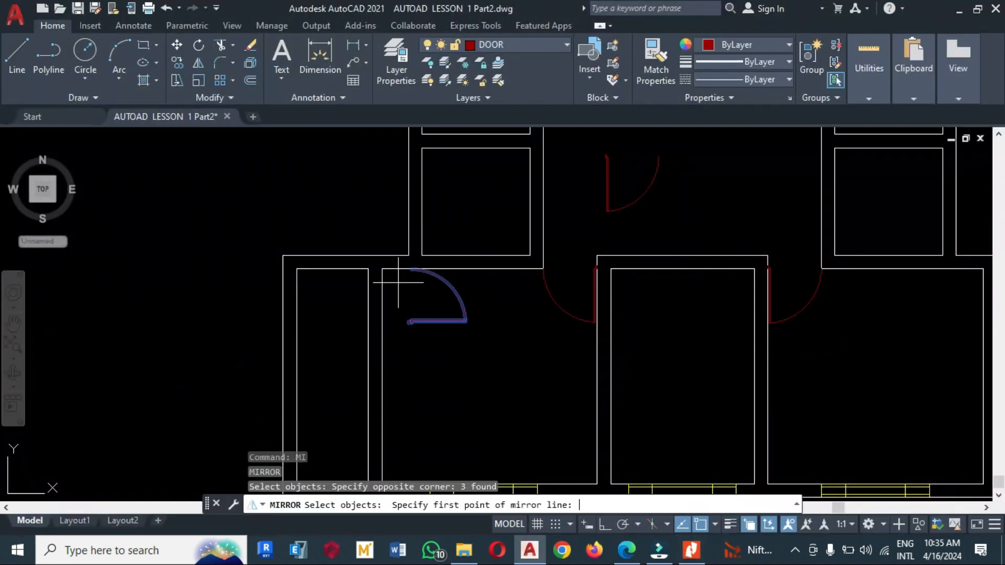
pyautogui.click(409, 355)
pyautogui.click(460, 354)
pyautogui.press('Return')
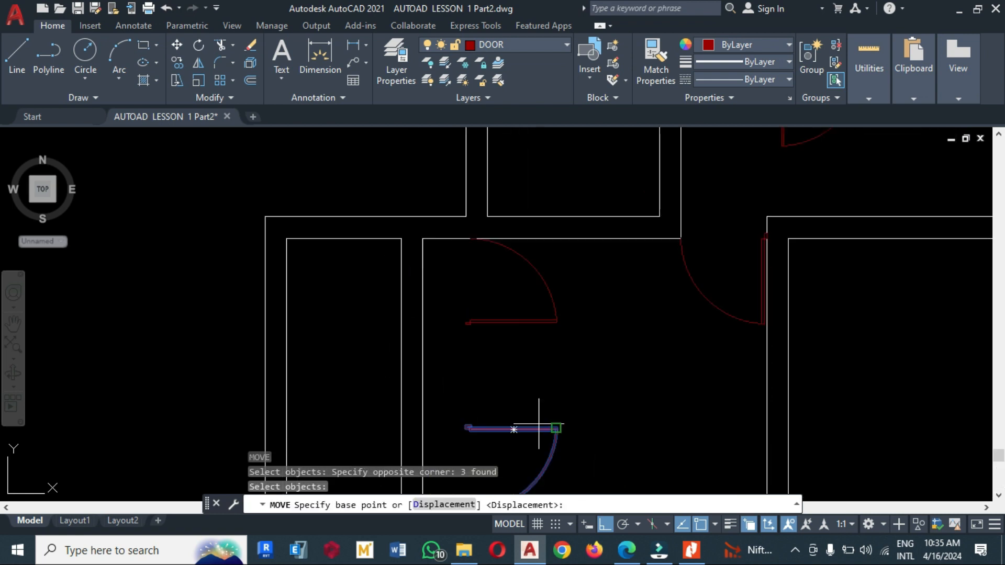
# Step: Move the mirrored door onto the lower-left room's upper-left inner corner and extend the top wall line there
pyautogui.click(486, 421)
pyautogui.click(411, 249)
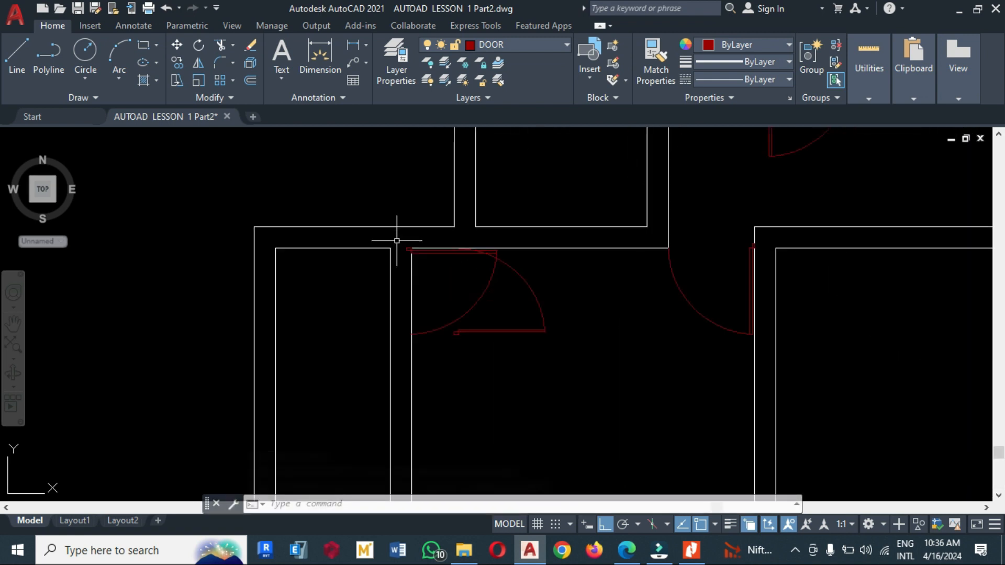
pyautogui.write('ex')
pyautogui.press('Return')
pyautogui.click(437, 249)
pyautogui.scroll(1, 459, 265)
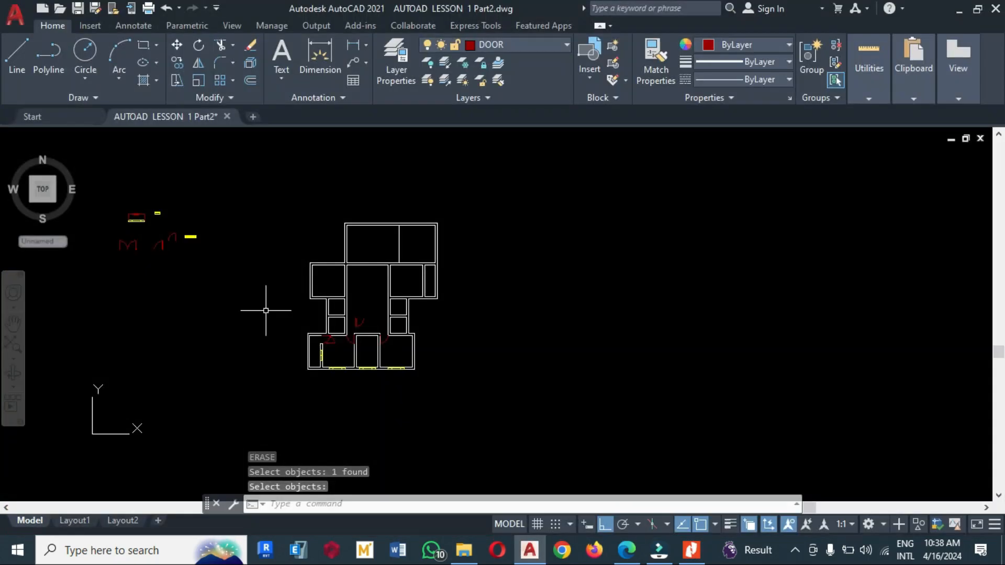
# Step: Move the door symbol closest to the loose window in the symbol group beside the plan
pyautogui.write('m')
pyautogui.press('Return')
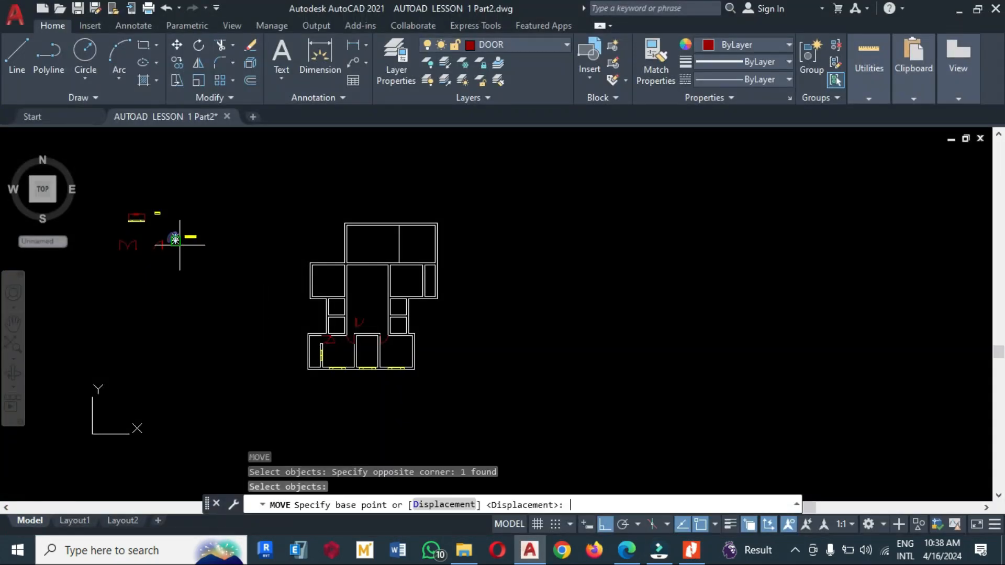
pyautogui.click(179, 234)
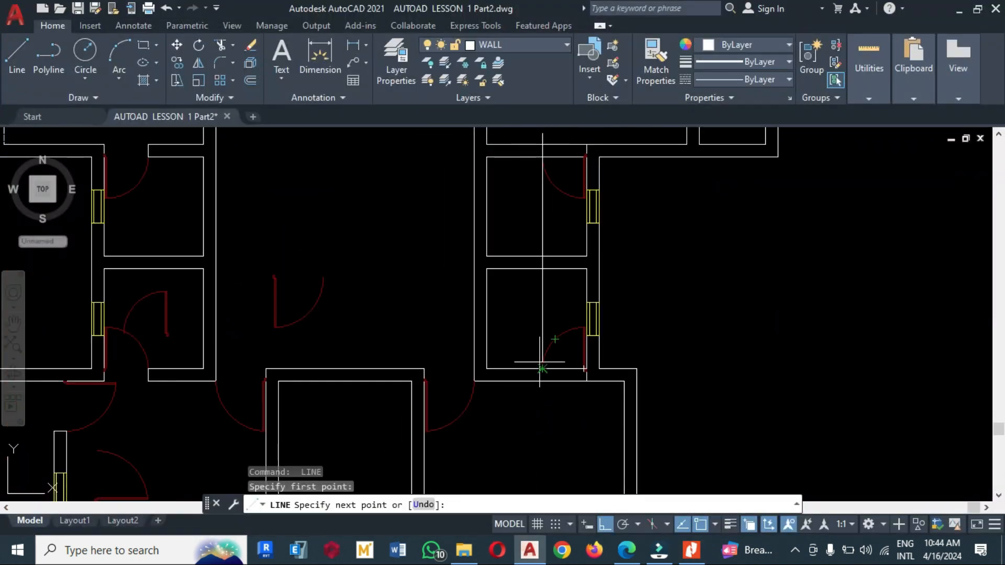
# Step: Move both facing doors to the upper-left room's right wall and draw a horizontal jamb line across that wall at the door frame
pyautogui.click(691, 554)
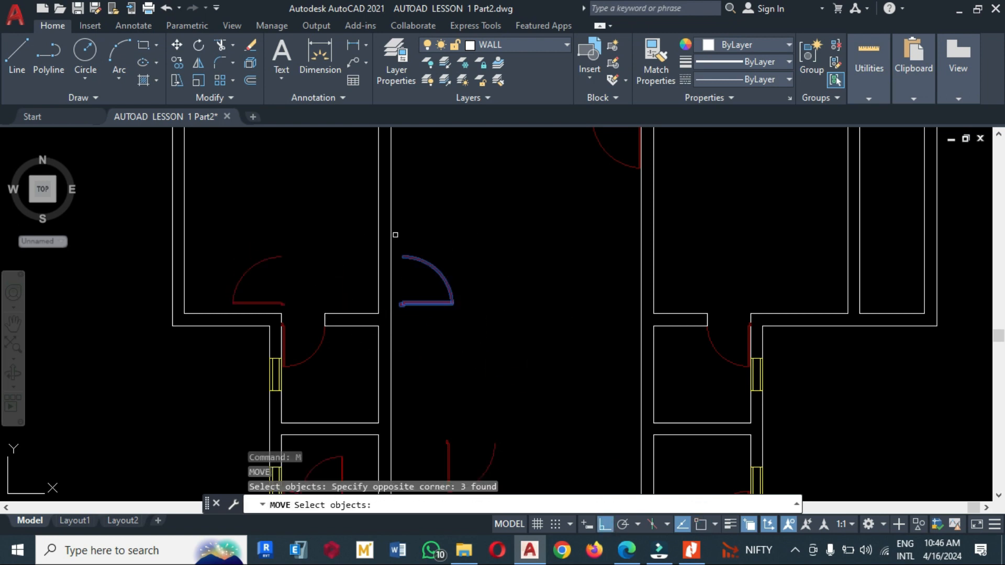
pyautogui.click(206, 217)
pyautogui.click(336, 314)
pyautogui.press('Return')
pyautogui.click(448, 207)
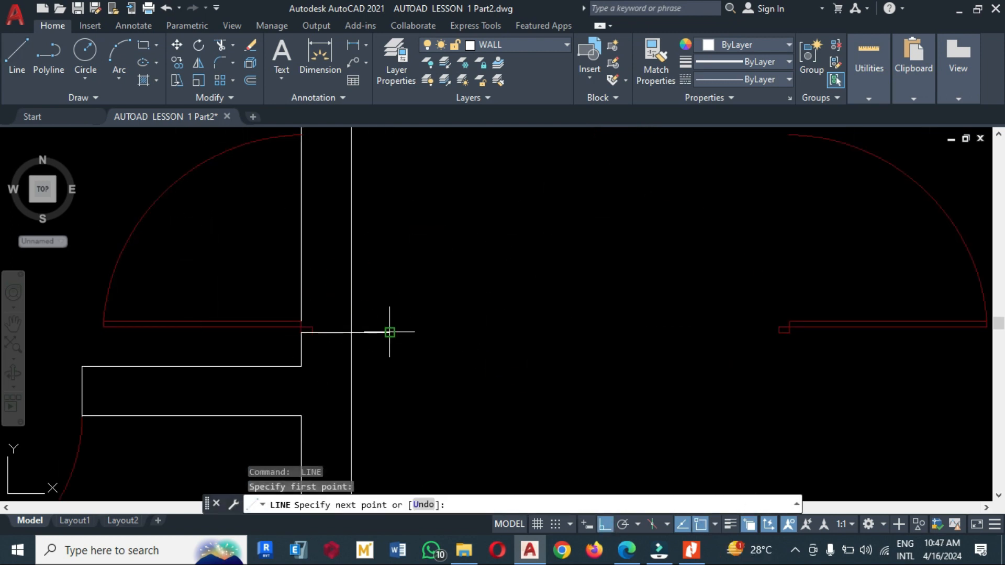
pyautogui.click(547, 351)
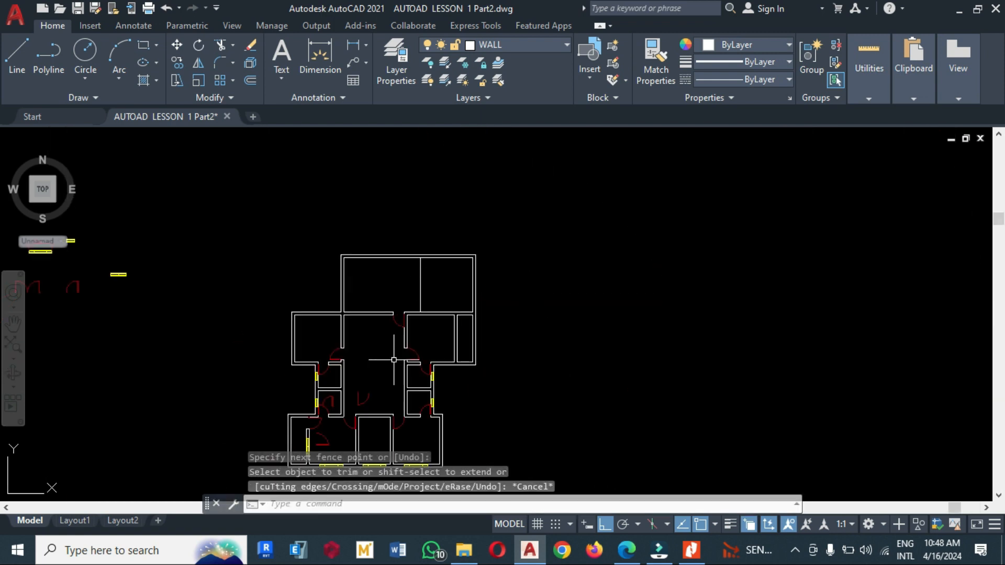
# Step: Check the reference PDF for the upper-left room's windows, and offset that room's bottom wall line 1800 upward in AutoCAD
pyautogui.click(690, 550)
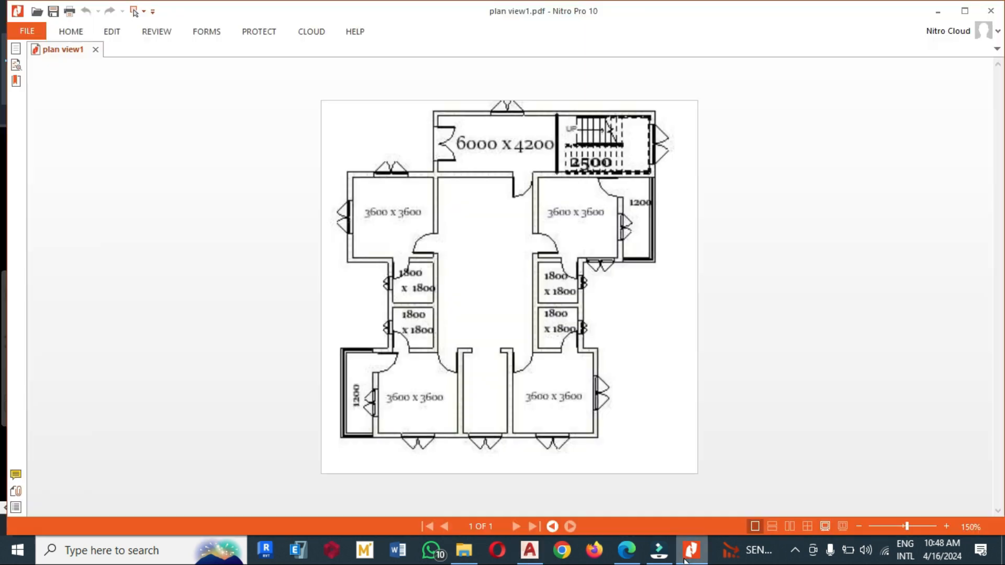
pyautogui.click(685, 559)
pyautogui.write('o')
pyautogui.press('Return')
pyautogui.write('1800')
pyautogui.press('Return')
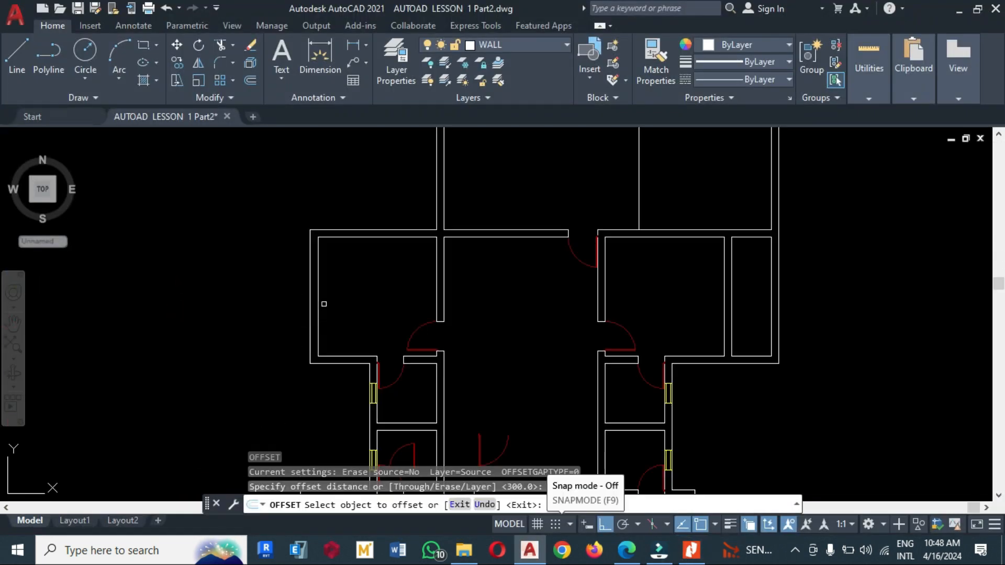
pyautogui.click(345, 357)
pyautogui.click(352, 314)
# Step: Offset the horizontal guide line in the upper-left room 900 downward
pyautogui.press('Return')
pyautogui.press('Return')
pyautogui.write('o 900')
pyautogui.click(352, 296)
pyautogui.click(352, 321)
# Step: Copy the large window from the loose symbols to a spot outside the upper-left room, with Ortho mode switched off
pyautogui.scroll(-4, 458, 339)
pyautogui.write('co')
pyautogui.click(151, 236)
pyautogui.press('Return')
pyautogui.click(139, 237)
pyautogui.press('F8')
pyautogui.scroll(5, 319, 307)
pyautogui.click(417, 359)
# Step: Rotate the copied window to a vertical orientation about its corner
pyautogui.write('ro')
pyautogui.moveTo(443, 371); pyautogui.dragTo(406, 390)
pyautogui.click(416, 359)
pyautogui.click(444, 435)
# Step: Move the vertical window onto the upper-left room's left wall at the guide line, and delete the horizontal guide lines
pyautogui.write('m')
pyautogui.press('Return')
pyautogui.press('Return')
pyautogui.click(424, 418)
pyautogui.click(535, 376)
pyautogui.moveTo(578, 387); pyautogui.dragTo(560, 325)
pyautogui.press('Delete')
# Step: Offset a vertical guide line to the middle of the upper-left room, and offset that line 900 to the left
pyautogui.write('o 180')
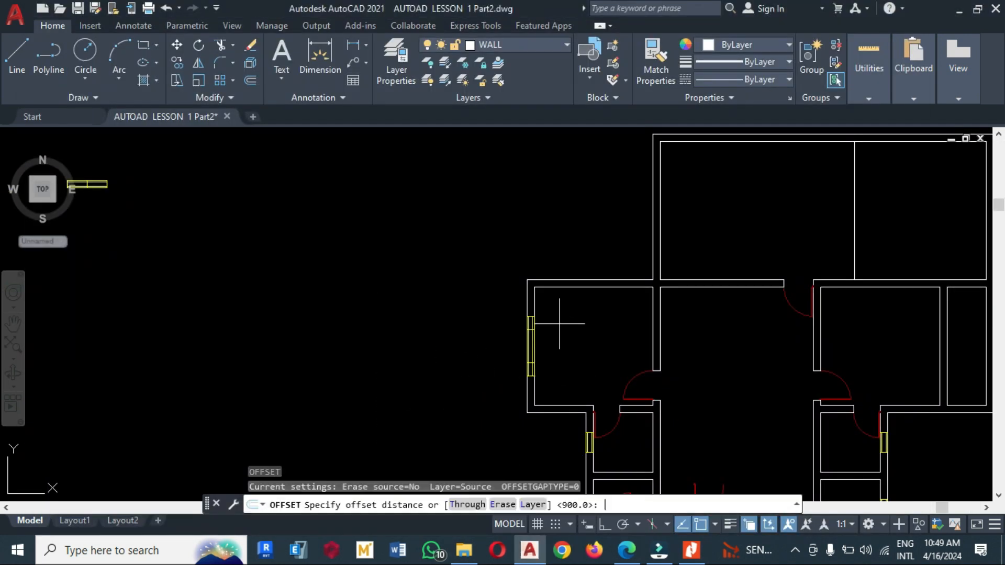
pyautogui.press('Escape')
pyautogui.write('o  900')
pyautogui.click(592, 331)
pyautogui.press('Escape')
pyautogui.write('o 900')
pyautogui.click(593, 320)
pyautogui.click(549, 342)
# Step: Copy the large loose window onto the upper-left room's top wall at the guide line, and erase the vertical guides
pyautogui.press('Return')
pyautogui.scroll(-3, 525, 360)
pyautogui.write('co')
pyautogui.click(123, 214)
pyautogui.click(108, 215)
pyautogui.click(549, 315)
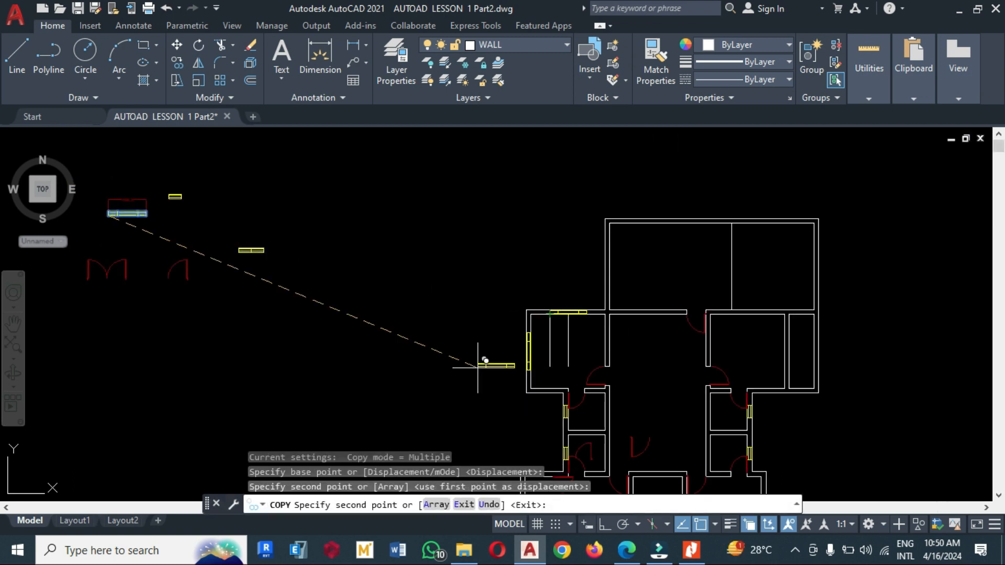
pyautogui.write('e')
pyautogui.moveTo(523, 387); pyautogui.dragTo(430, 347)
# Step: Erase the leftover loose door symbols in the corridor and the left-hand rooms
pyautogui.scroll(-7, 431, 301)
pyautogui.scroll(4, 480, 396)
pyautogui.write('e')
pyautogui.moveTo(544, 387); pyautogui.dragTo(510, 358)
pyautogui.scroll(-2, 433, 436)
pyautogui.moveTo(434, 468); pyautogui.dragTo(413, 446)
pyautogui.press('Return')
pyautogui.press('Return')
pyautogui.scroll(-2, 457, 355)
# Step: Check the reference PDF, copy the upper-left room's vertical window onto the lower-right room's right wall, and erase the guide line
pyautogui.click(693, 552)
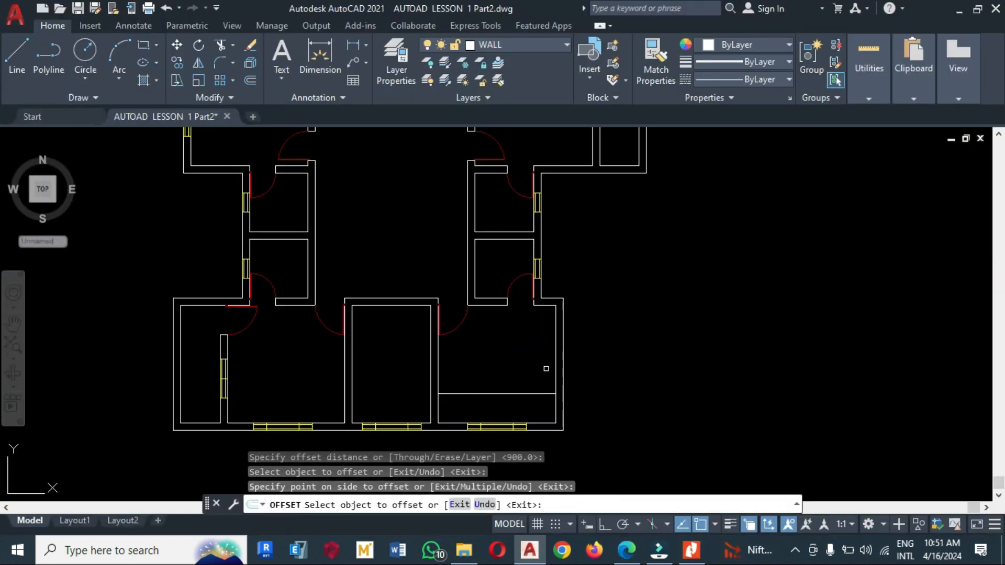
pyautogui.press('Escape')
pyautogui.scroll(-2, 470, 314)
pyautogui.write('co')
pyautogui.click(289, 220)
pyautogui.press('Return')
pyautogui.click(289, 239)
pyautogui.click(521, 400)
pyautogui.write('e')
pyautogui.click(509, 401)
# Step: Draw a vertical line up from the middle of the lower middle room's top wall, offset it 600, and check the reference PDF
pyautogui.scroll(5, 422, 346)
pyautogui.click(18, 56)
pyautogui.click(413, 344)
pyautogui.click(414, 296)
pyautogui.write('o 900')
pyautogui.click(414, 308)
pyautogui.press('Escape')
pyautogui.write('600 o 600')
pyautogui.click(413, 315)
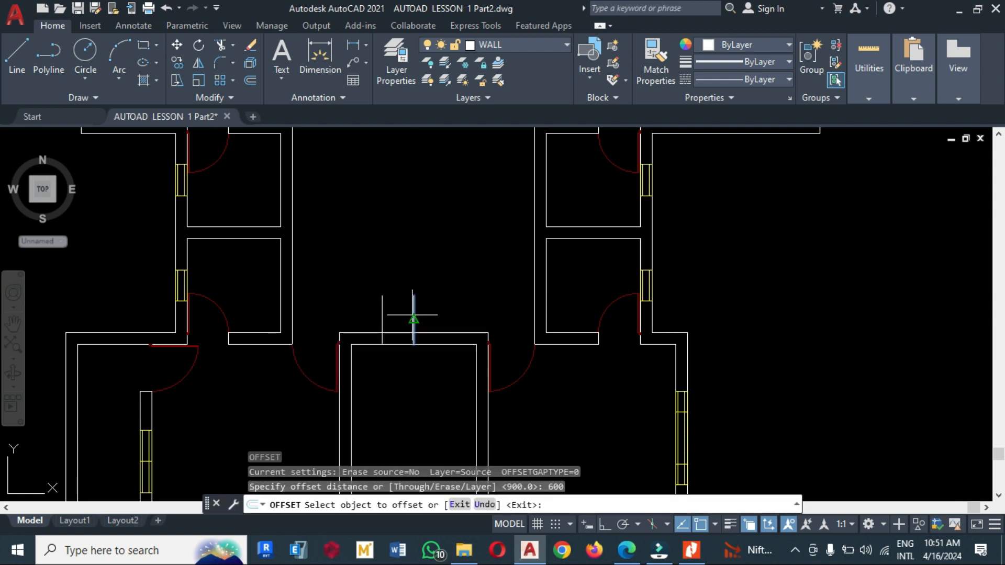
pyautogui.click(691, 551)
pyautogui.click(696, 559)
# Step: Check the upper-right room in the reference PDF and copy the lower-left room's balcony door into that room
pyautogui.write('co')
pyautogui.scroll(6, 445, 315)
pyautogui.scroll(-4, 460, 288)
pyautogui.click(695, 558)
pyautogui.click(695, 558)
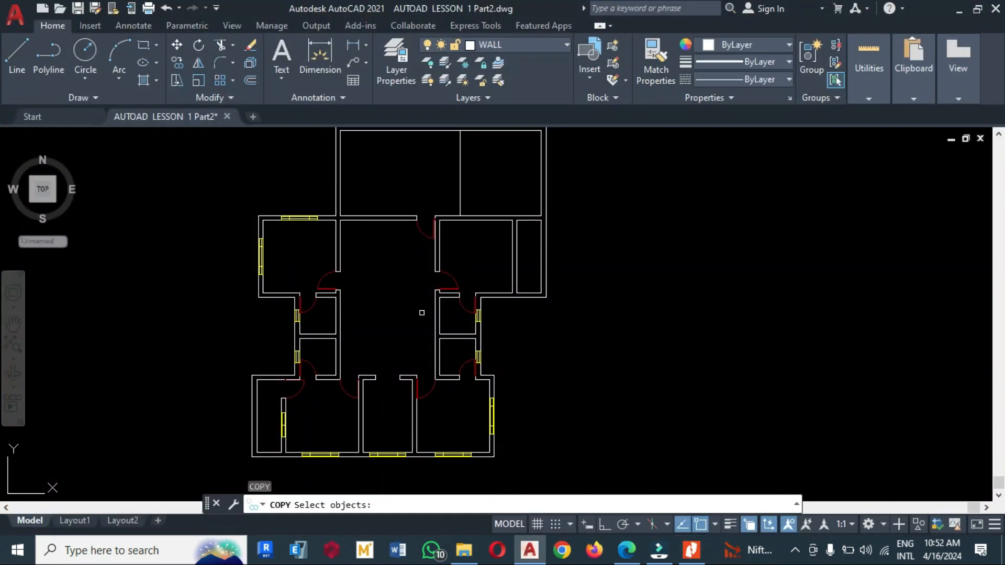
pyautogui.scroll(4, 304, 406)
pyautogui.click(250, 332)
pyautogui.click(246, 339)
pyautogui.scroll(-6, 275, 392)
pyautogui.scroll(10, 412, 284)
pyautogui.click(202, 264)
# Step: Mirror the copied door about a vertical axis and erase the source
pyautogui.write('mi')
pyautogui.click(253, 231)
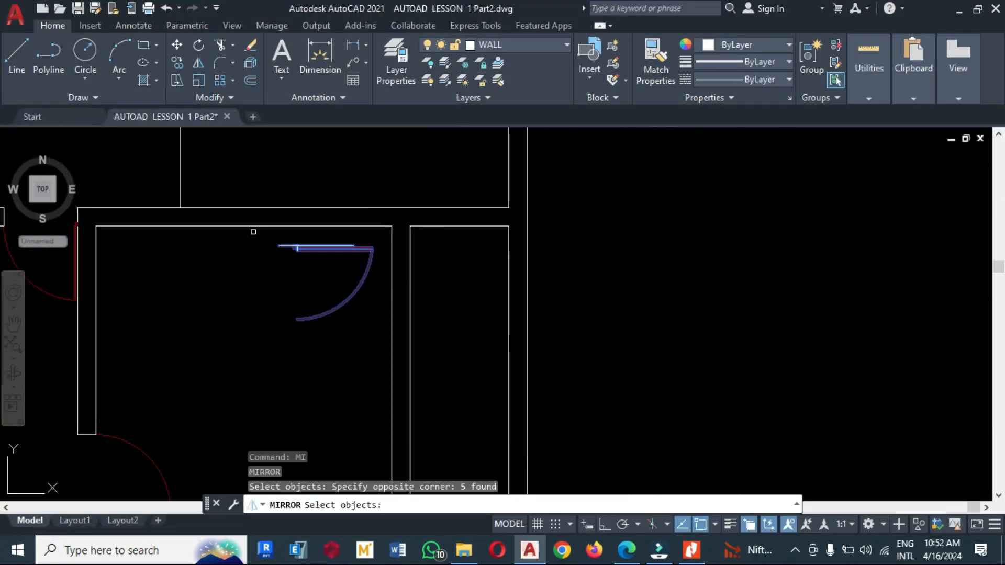
pyautogui.click(341, 357)
pyautogui.write('y m')
# Step: Move the mirrored door into the upper-right room's corner, against the top wall and the balcony partition
pyautogui.click(320, 232)
pyautogui.click(469, 353)
pyautogui.press('space')
pyautogui.scroll(4, 365, 262)
pyautogui.click(481, 220)
pyautogui.click(479, 170)
pyautogui.write('m')
pyautogui.scroll(4, 496, 192)
pyautogui.click(497, 189)
pyautogui.click(437, 184)
pyautogui.scroll(-6, 489, 200)
# Step: Draw a horizontal jamb line across the balcony partition wall at the end of the door swing
pyautogui.write('l')
pyautogui.click(476, 269)
pyautogui.click(532, 269)
pyautogui.press('space')
# Step: Copy the window in the lower-left balcony partition to the matching position on the upper-right room's balcony partition
pyautogui.scroll(-7, 521, 253)
pyautogui.scroll(2, 513, 272)
pyautogui.write('co')
pyautogui.click(272, 411)
pyautogui.click(293, 449)
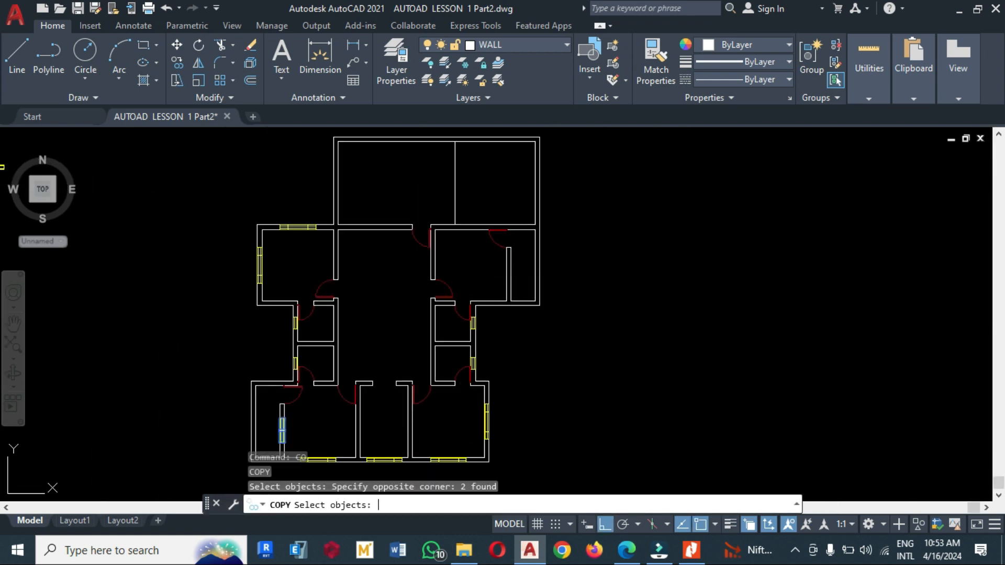
pyautogui.click(506, 245)
pyautogui.press('Escape')
pyautogui.scroll(-3, 507, 246)
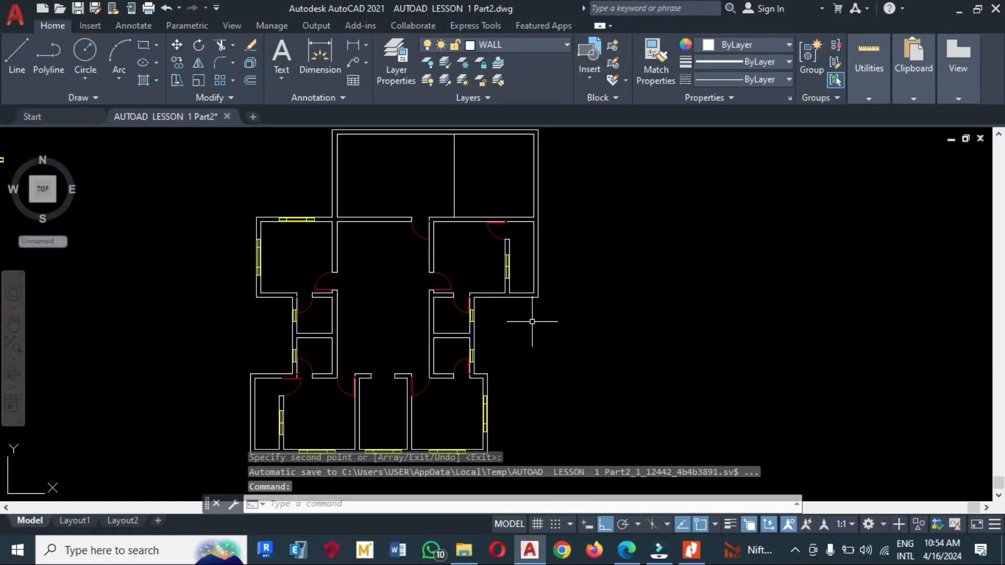
# Step: Copy the horizontal window symbol onto the lower wall of the upper-right room, beside the bathroom door, with ortho and object snap off
pyautogui.scroll(-2, 533, 321)
pyautogui.press('space')
pyautogui.click(193, 220)
pyautogui.press('space')
pyautogui.click(193, 222)
pyautogui.click(606, 524)
pyautogui.click(701, 524)
pyautogui.scroll(8, 506, 298)
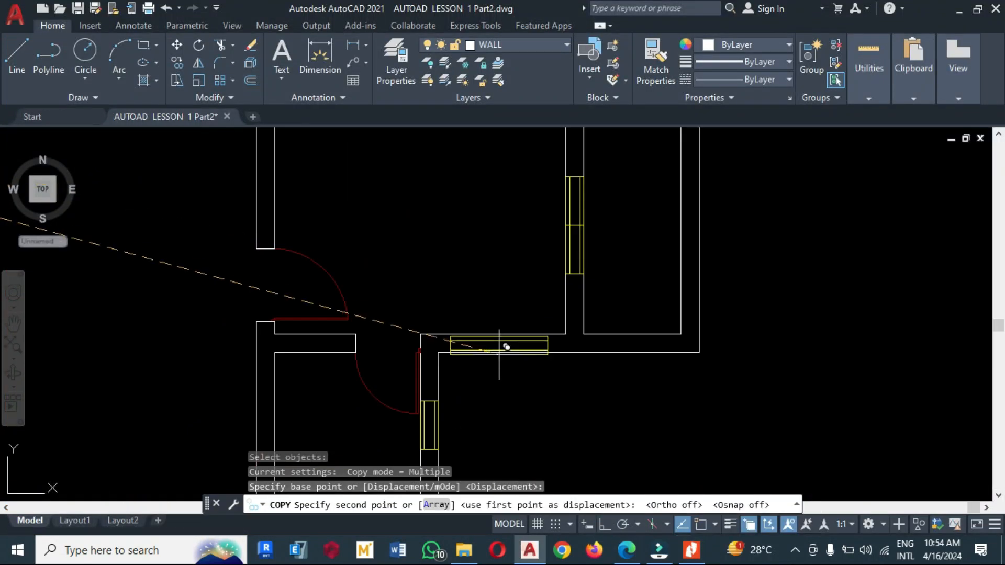
pyautogui.click(499, 352)
pyautogui.press('space')
# Step: Copy the double-door symbol from the loose symbols beside the plan into the large top room
pyautogui.scroll(-10, 555, 361)
pyautogui.write('co')
pyautogui.click(156, 290)
pyautogui.press('space')
pyautogui.click(151, 297)
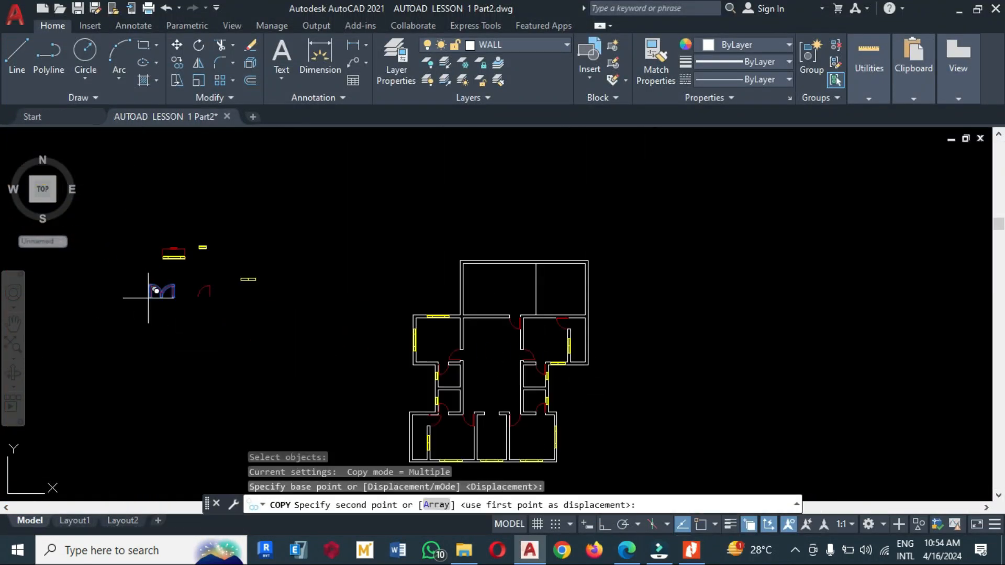
pyautogui.scroll(8, 472, 298)
pyautogui.click(471, 300)
pyautogui.write('mi')
pyautogui.click(563, 272)
pyautogui.press('space')
pyautogui.click(542, 280)
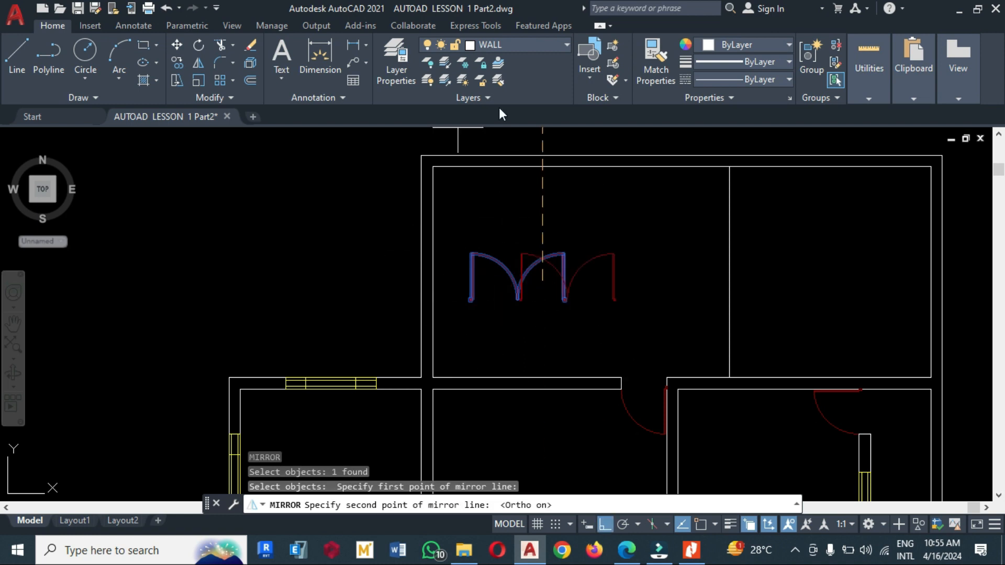
pyautogui.press('Escape')
# Step: Rotate the copied double door 90 degrees clockwise so its leaves open inward from the top room's left wall
pyautogui.write('ro')
pyautogui.click(564, 262)
pyautogui.press('space')
pyautogui.click(470, 253)
pyautogui.click(464, 309)
pyautogui.press('space')
# Step: Dimension the top room's inner height and offset its upper inner wall line 2100 downward as a centre guide
pyautogui.write('dli')
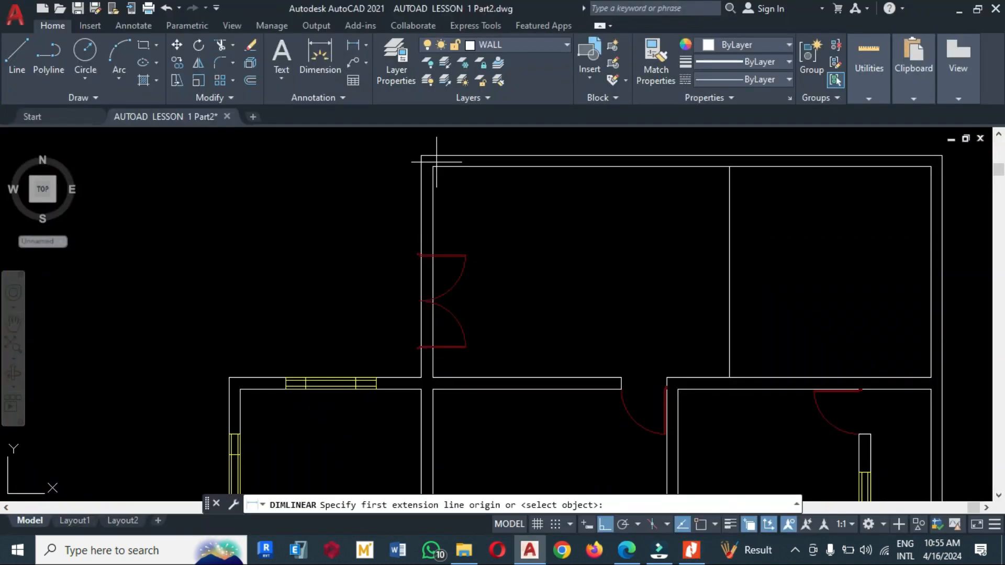
pyautogui.press('Escape')
pyautogui.write('o 2100')
pyautogui.click(444, 168)
pyautogui.click(489, 241)
pyautogui.click(488, 249)
pyautogui.press('Escape')
# Step: Move the double door to the top room's left wall with its midpoint aligned to the centre guide line
pyautogui.write('m')
pyautogui.click(476, 356)
pyautogui.scroll(5, 448, 240)
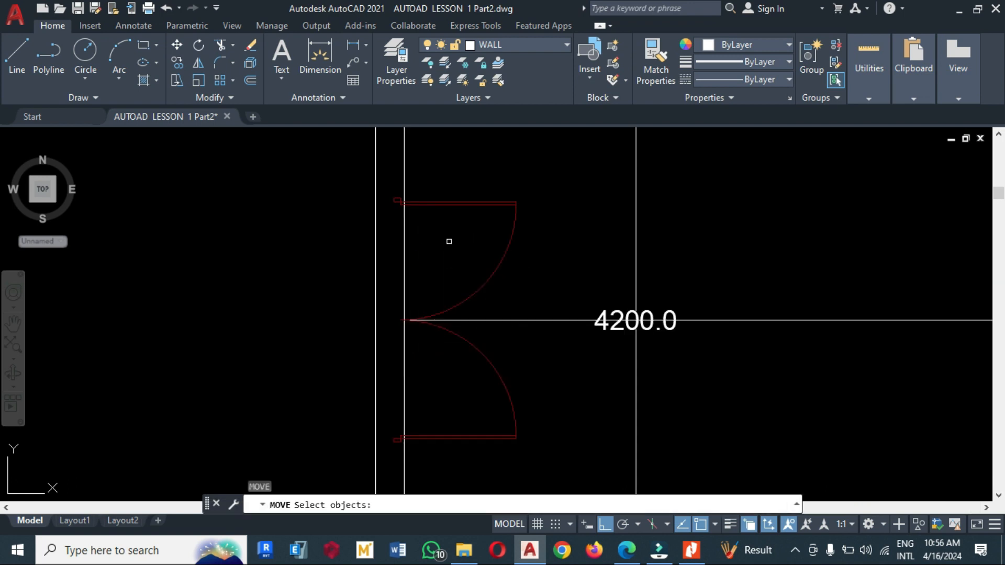
pyautogui.press('Escape')
# Step: Trim the left wall between the jamb lines to open the double doorway, and erase the guide line and dimension
pyautogui.write('tr')
pyautogui.scroll(-2, 381, 307)
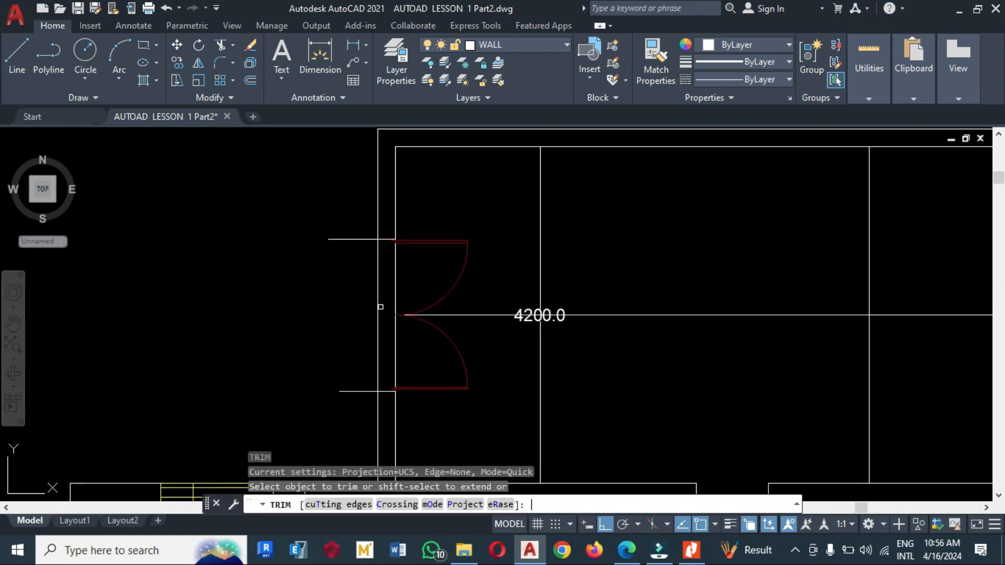
pyautogui.write('e')
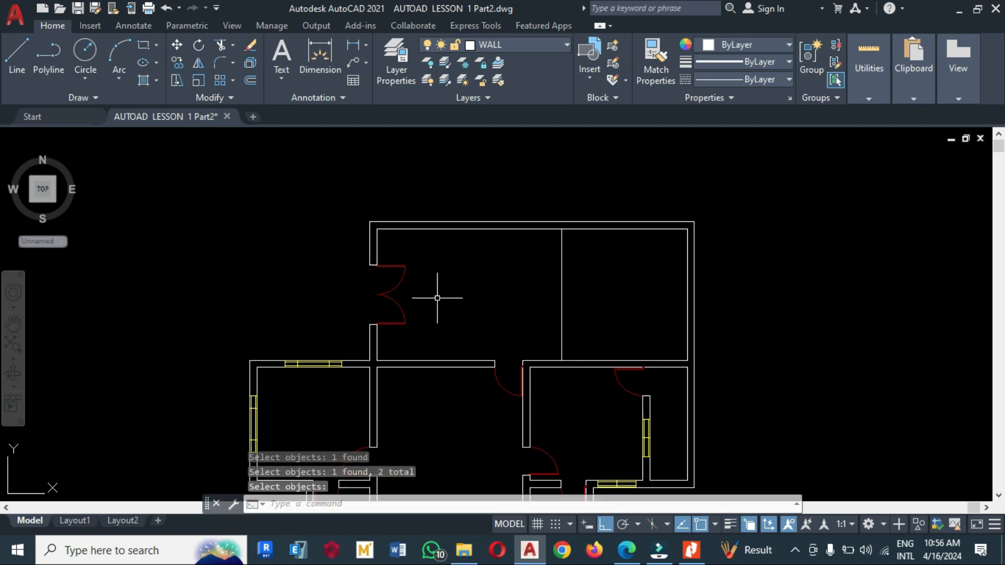
# Step: Move the window above the top room down into its upper outer wall, centred within the wall thickness
pyautogui.click(699, 559)
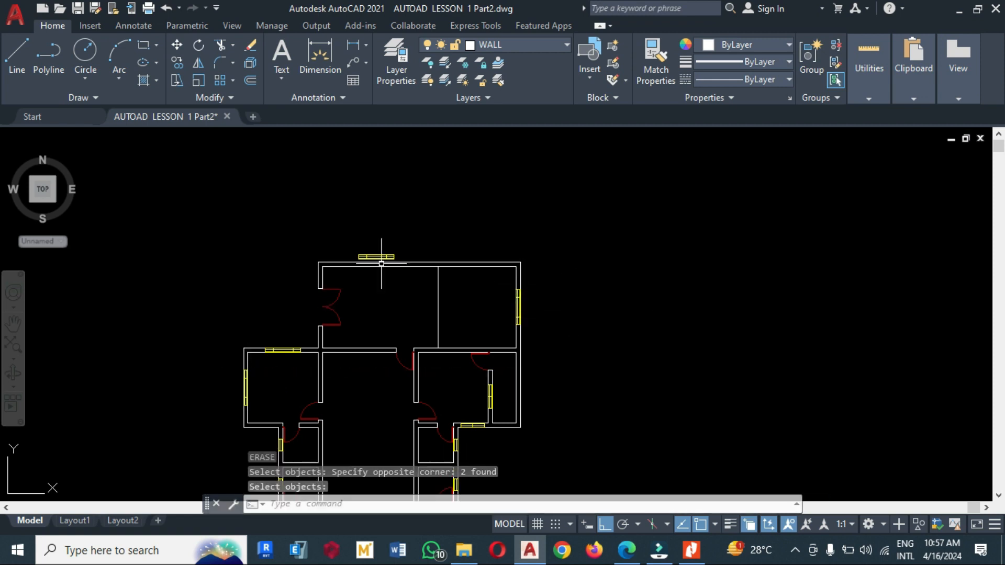
pyautogui.scroll(5, 386, 251)
pyautogui.click(337, 293)
pyautogui.click(338, 309)
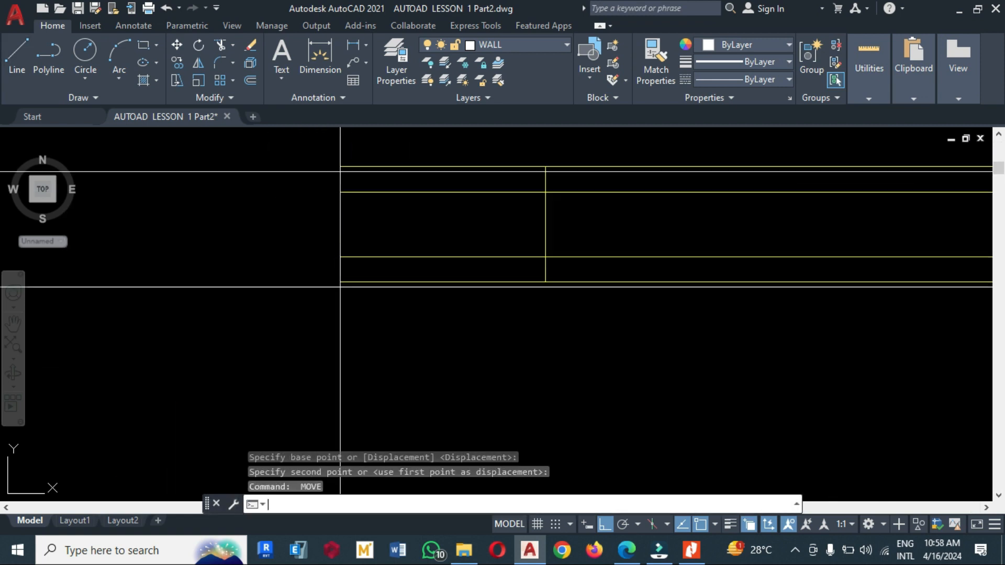
pyautogui.scroll(-3, 340, 287)
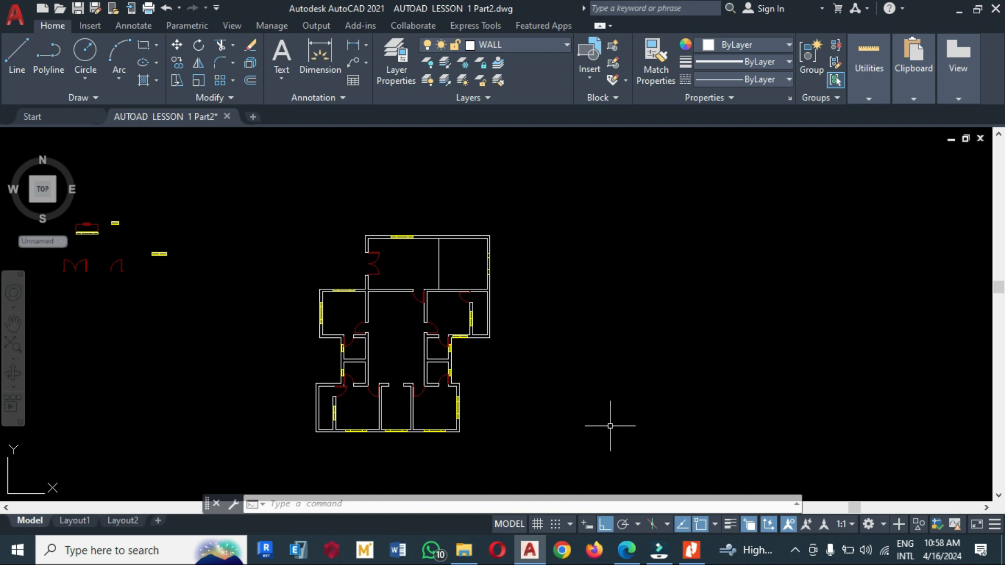
# Step: Switch to Nitro Pro and compare the plan's door and window placement with the reference PDF
pyautogui.click(689, 560)
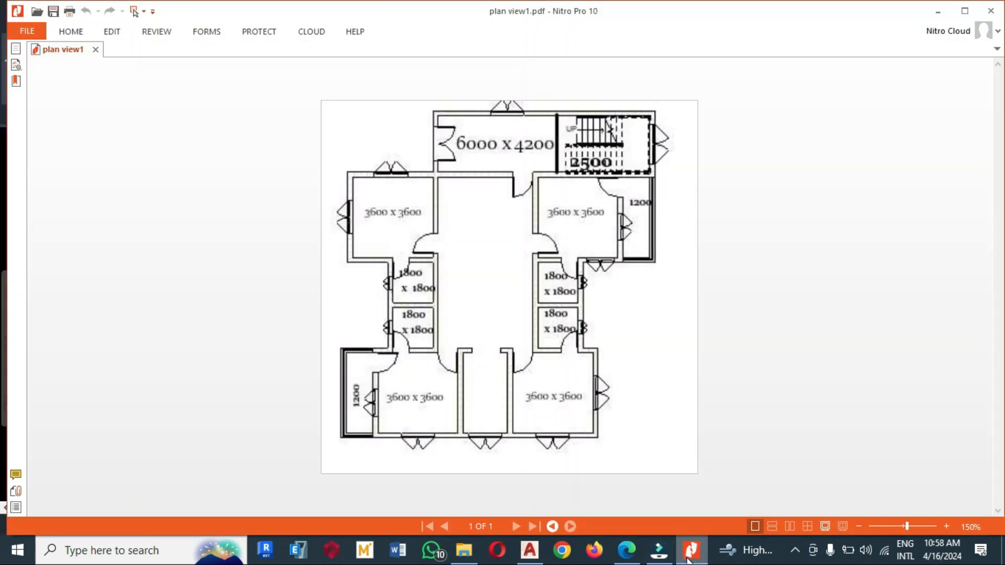
pyautogui.click(689, 560)
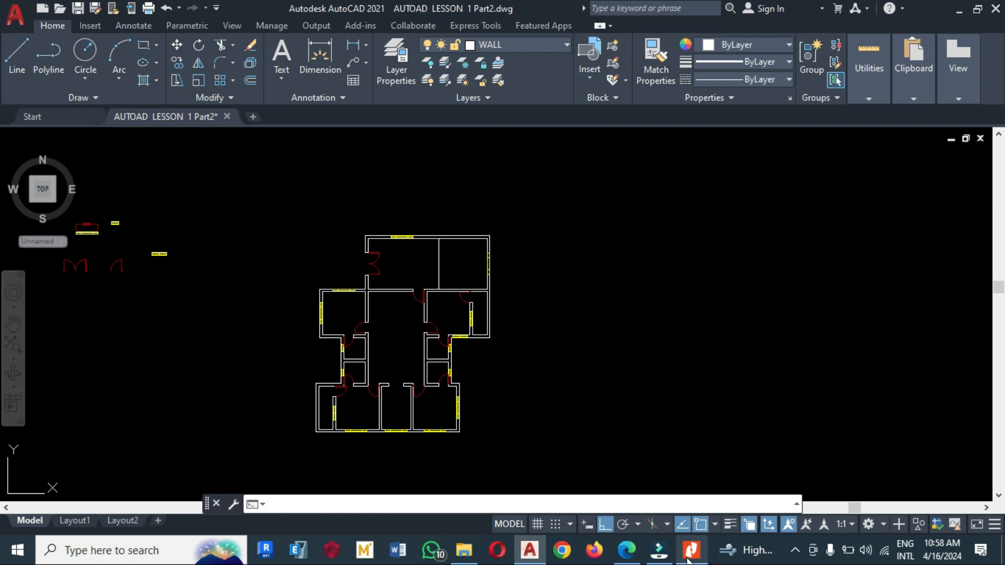
pyautogui.click(689, 560)
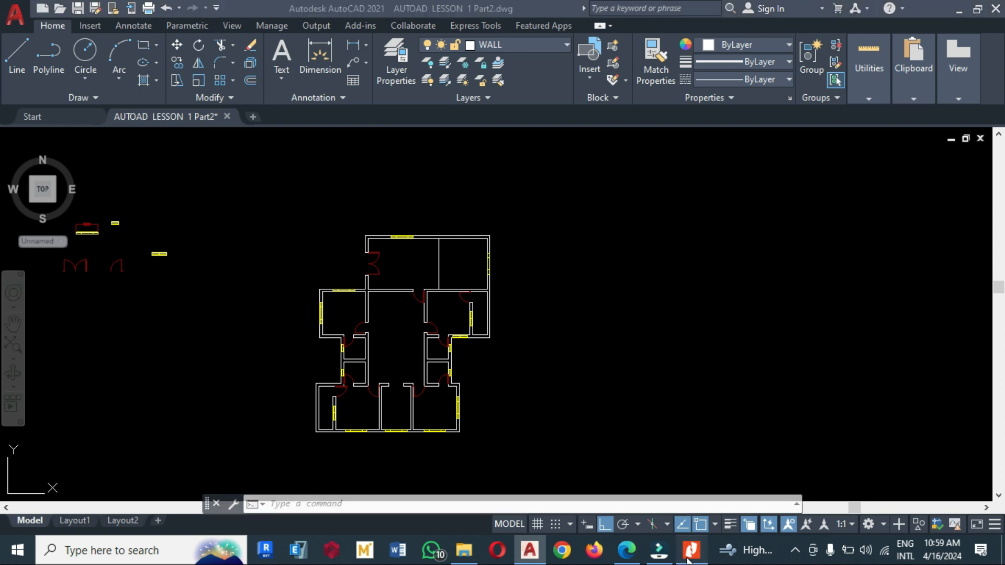